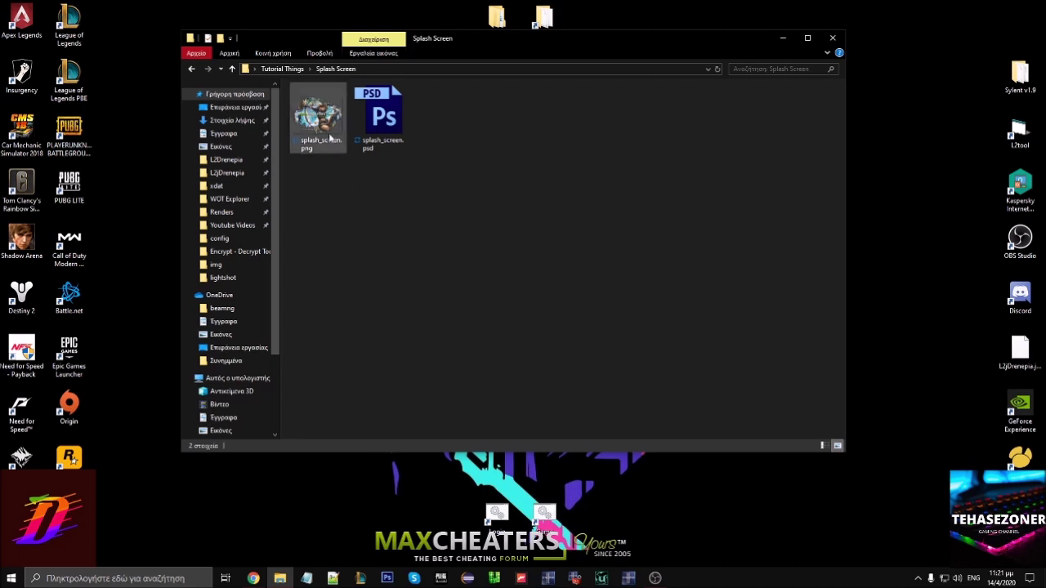
- Open the Encrypt - Decrypt Tool folder inside Tutorial Things and move its window aside
key(BackSpace)
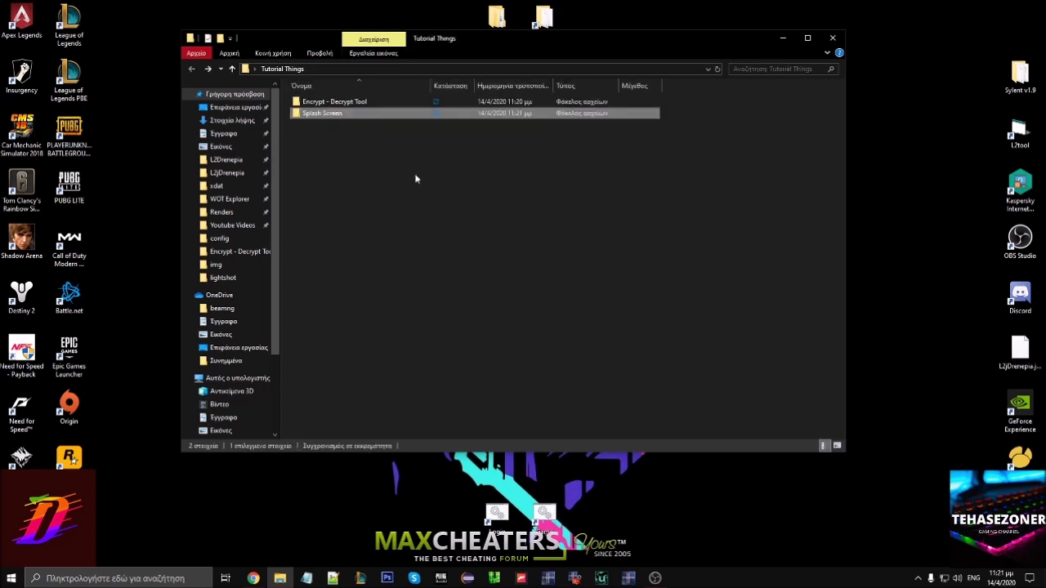
double_click(350, 103)
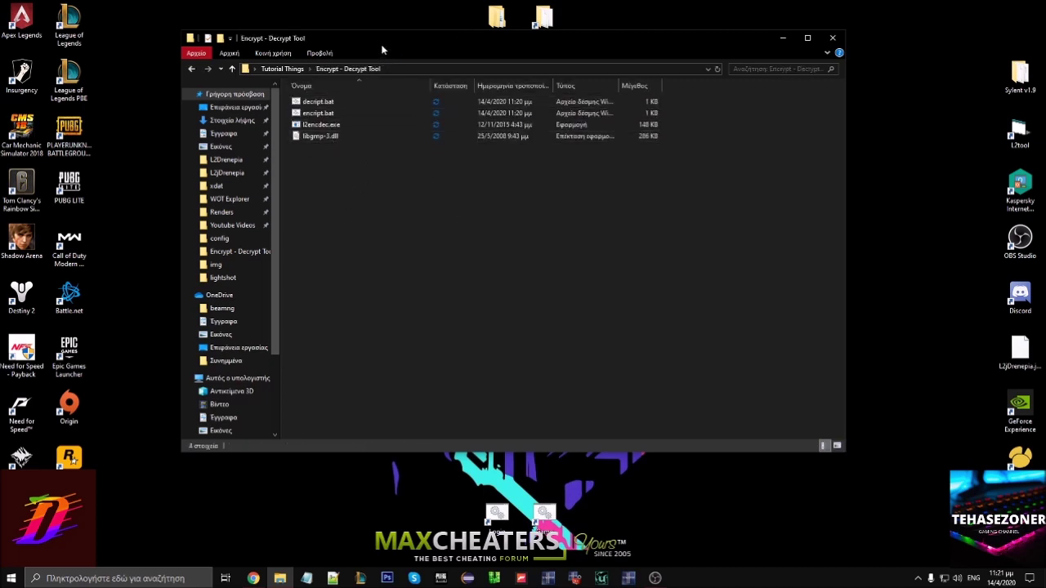
drag(382, 52, 325, 68)
- Copy all sp_32b and sp_256 bitmaps from the Lineage II client's systextures folder into the Encrypt - Decrypt Tool folder
double_click(544, 18)
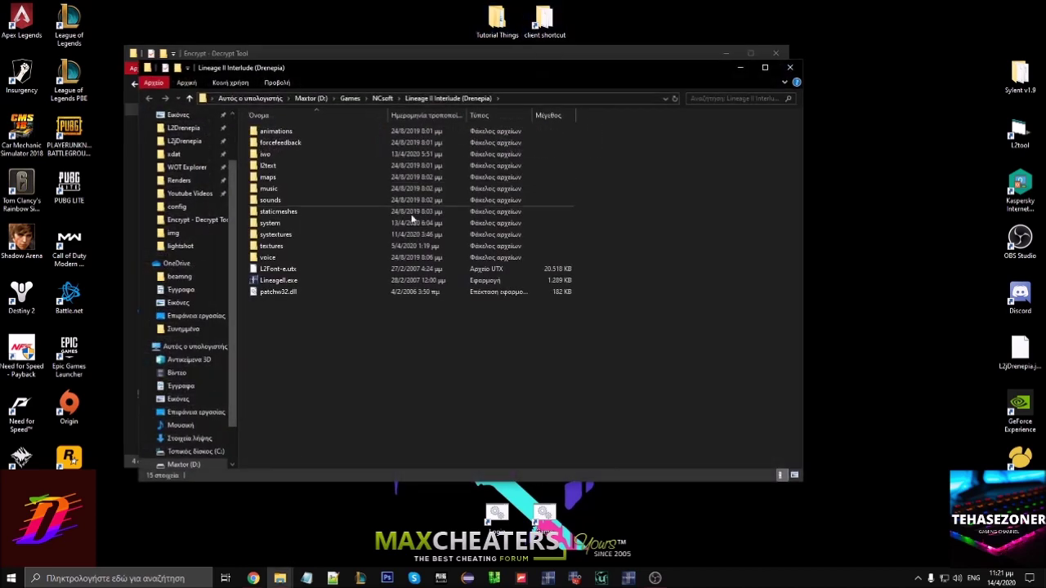
double_click(282, 234)
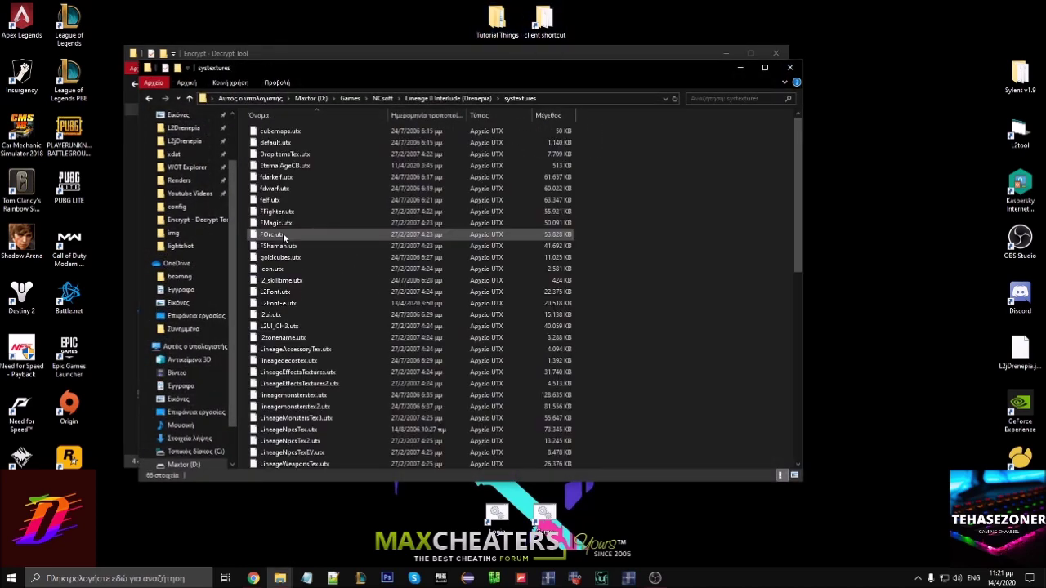
scroll(284, 236, down, 10)
drag(249, 174, 340, 420)
right_click(304, 388)
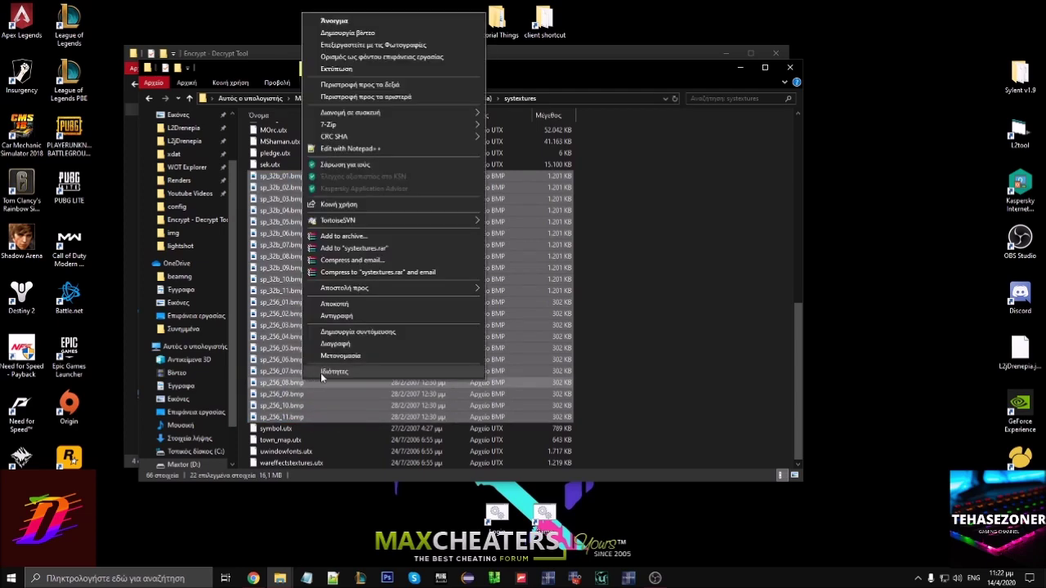
click(337, 316)
click(791, 68)
right_click(416, 215)
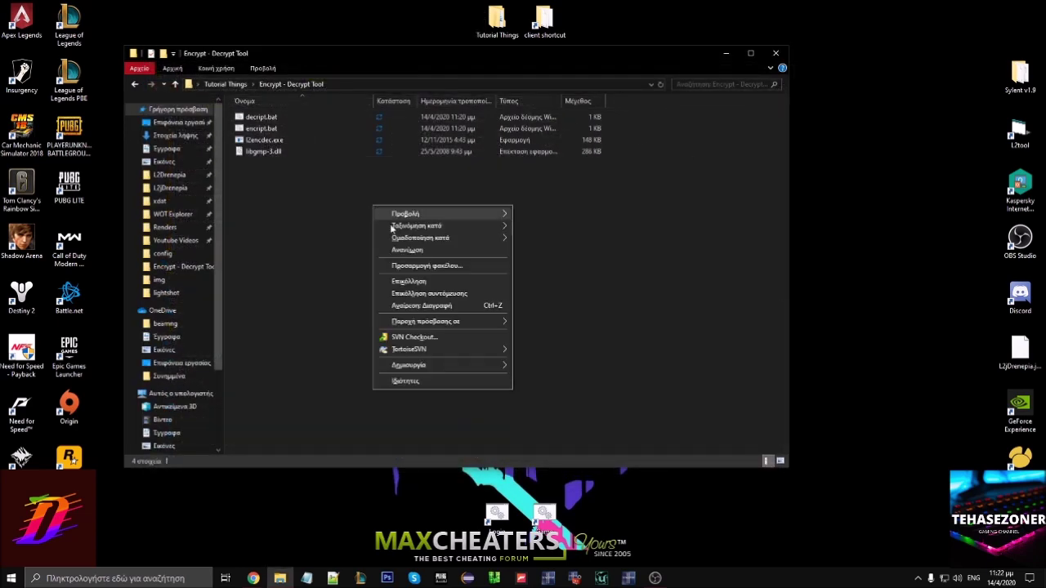
click(416, 282)
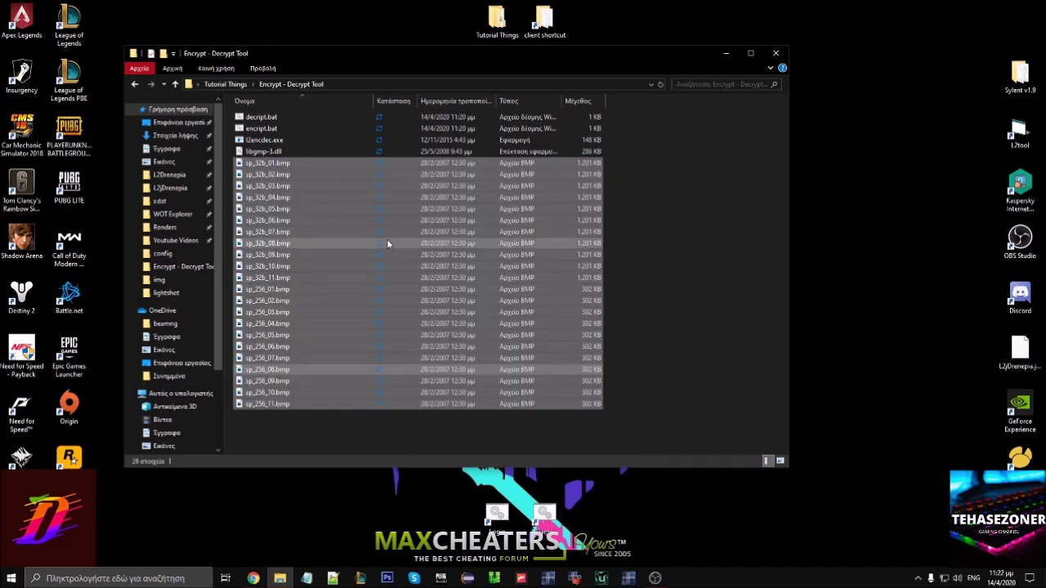
- Open decript.bat for editing and move the folder window so the script's text is visible beside it
right_click(260, 119)
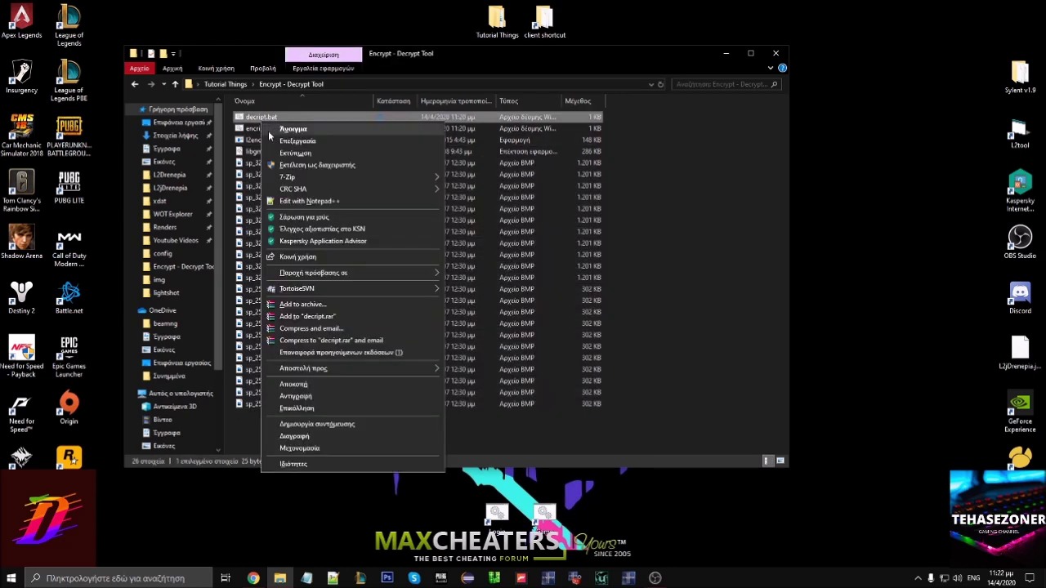
click(291, 150)
drag(432, 52, 564, 57)
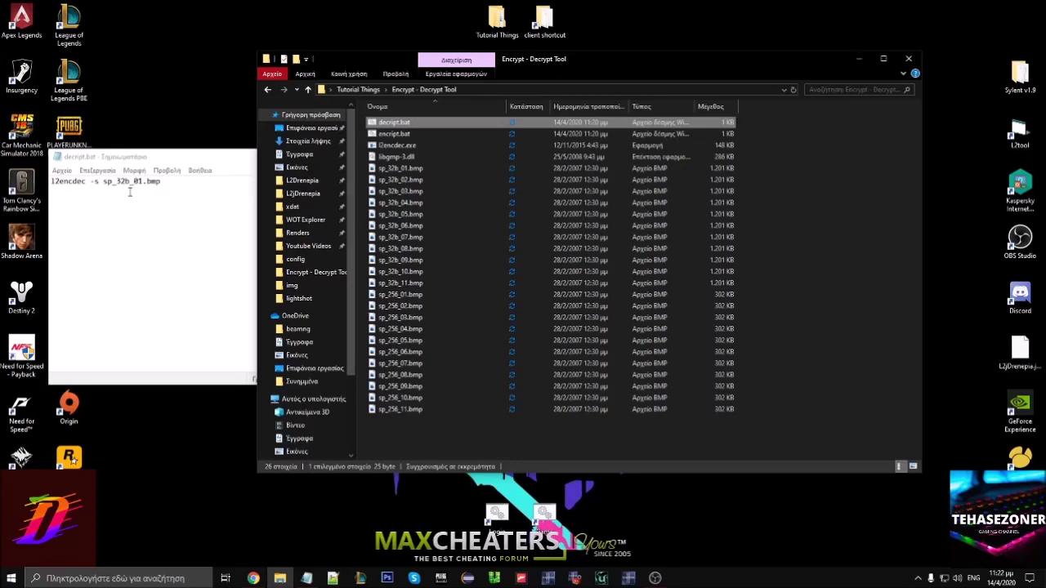
- Replace the file name in decript.bat with the one copied from sp_32b_01.bmp, then save and run the script
click(425, 168)
key(F2)
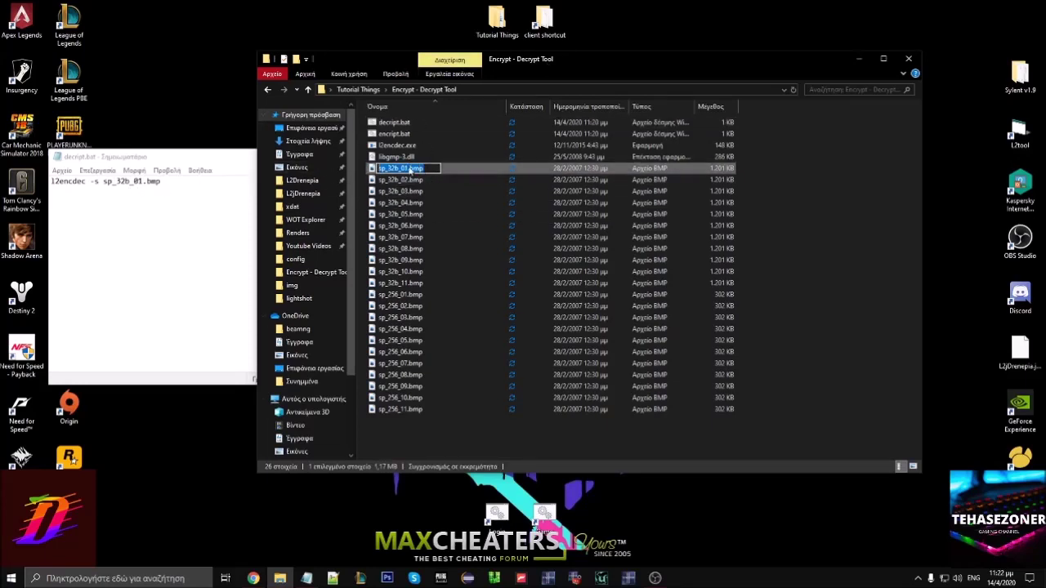
right_click(410, 168)
click(449, 204)
drag(191, 181, 129, 190)
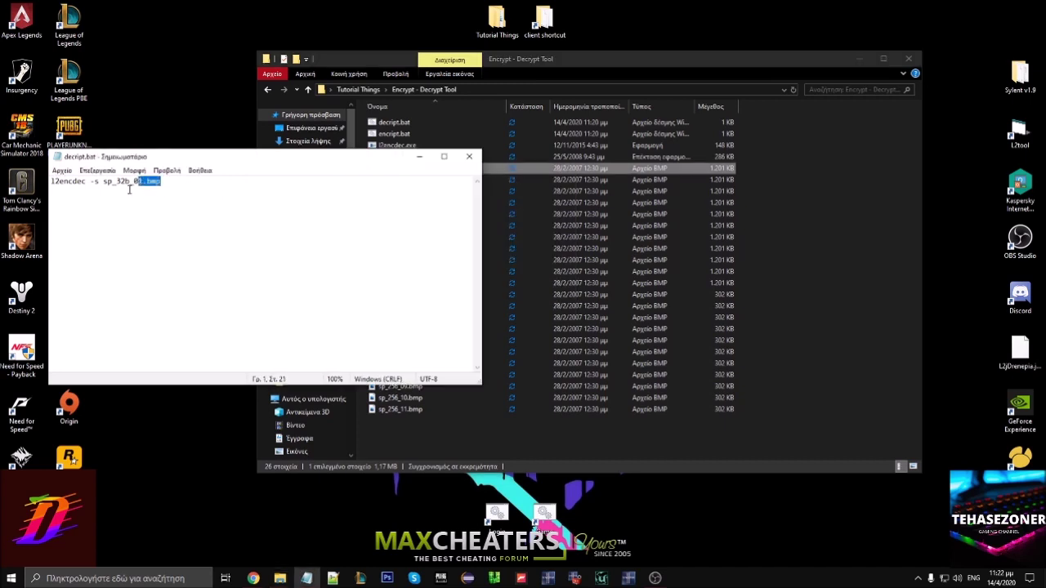
right_click(116, 177)
click(147, 228)
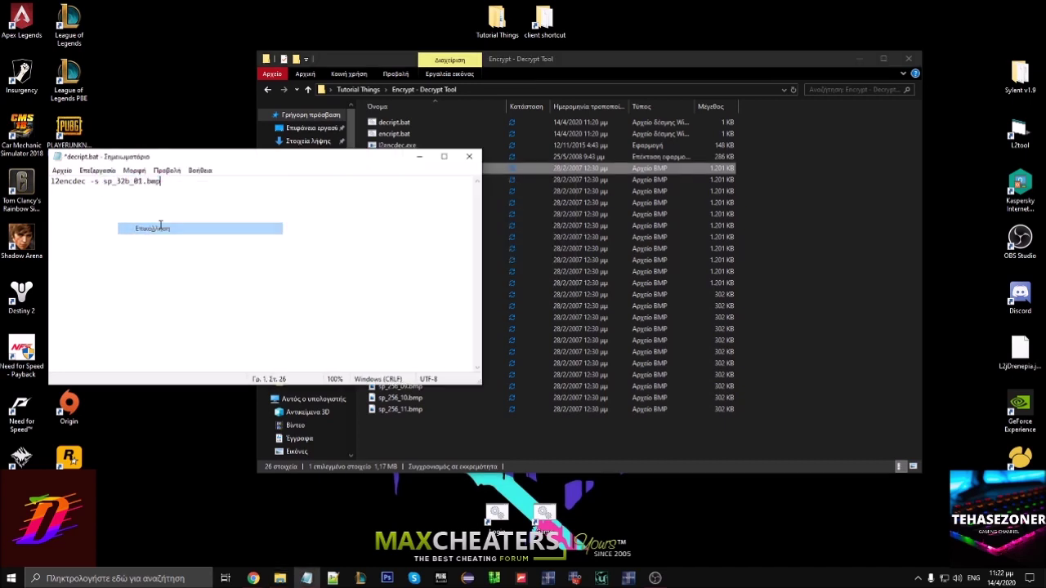
click(63, 170)
click(86, 219)
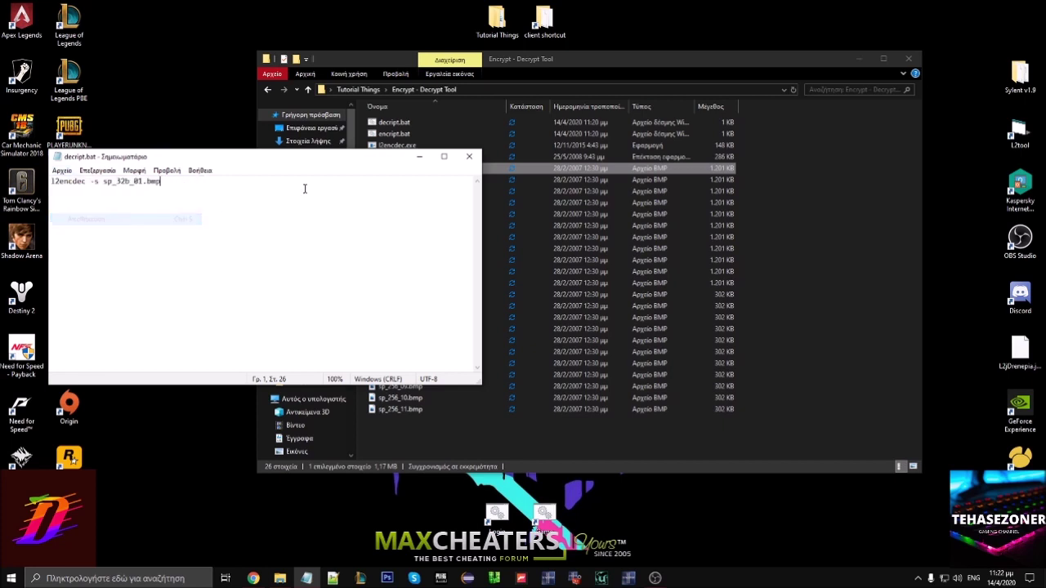
click(400, 124)
double_click(400, 124)
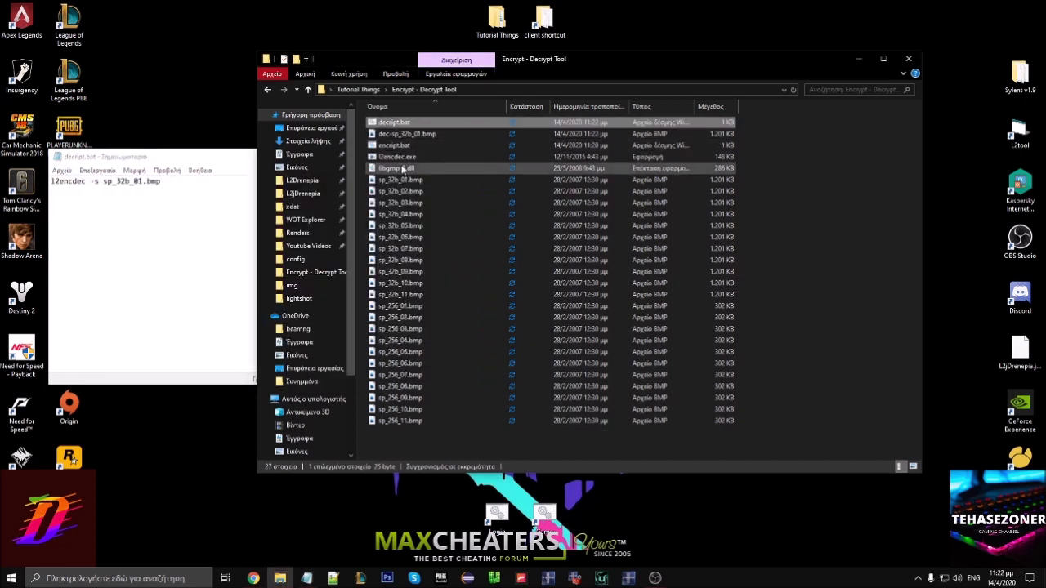
- Change the target file in decript.bat to sp_32b_02.bmp, then save and run the script
click(140, 181)
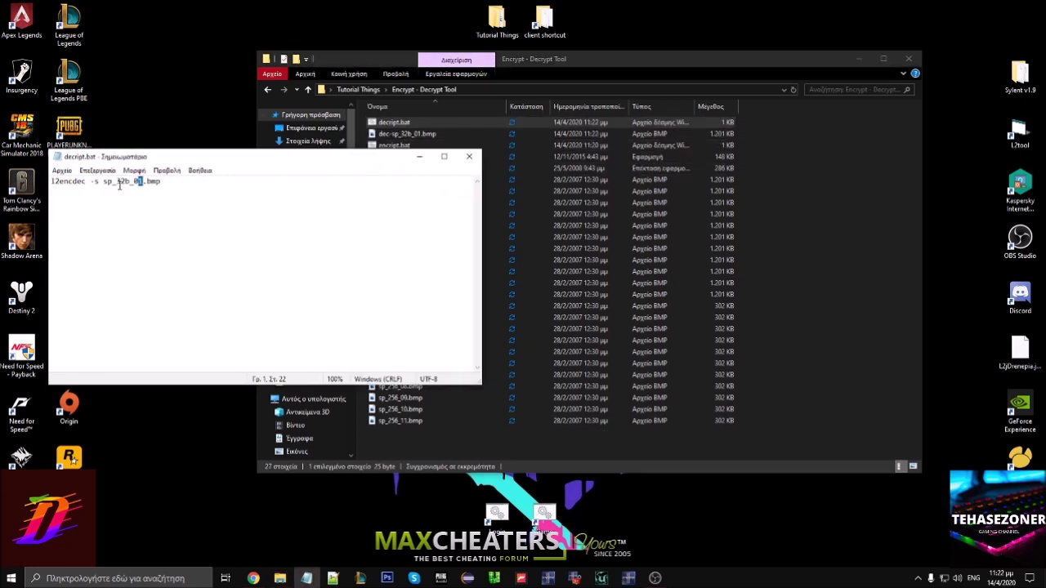
click(56, 171)
click(76, 219)
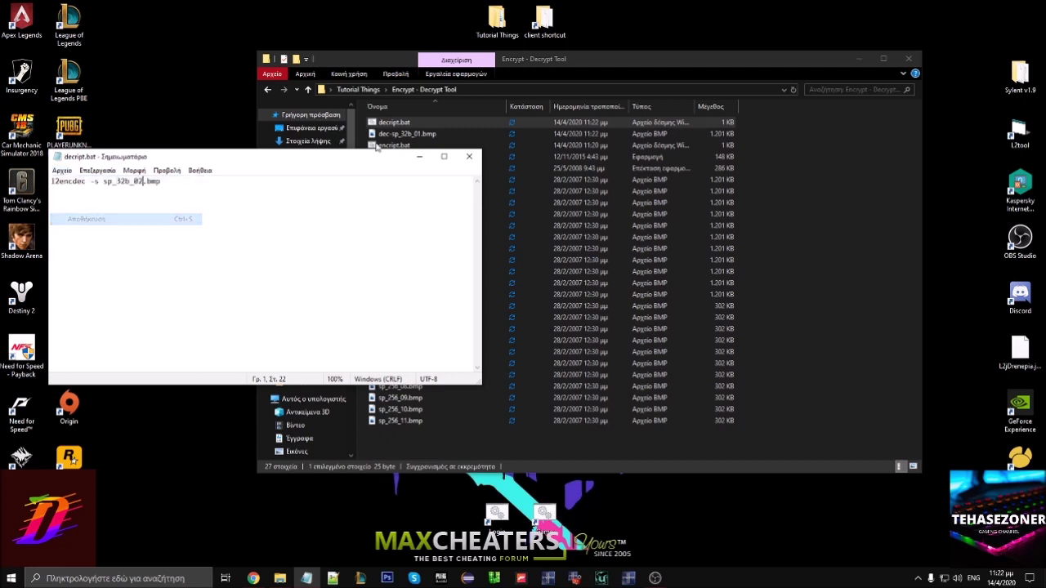
double_click(399, 122)
- Change the target file in decript.bat to sp_32b_03.bmp, then save and run the script
click(140, 182)
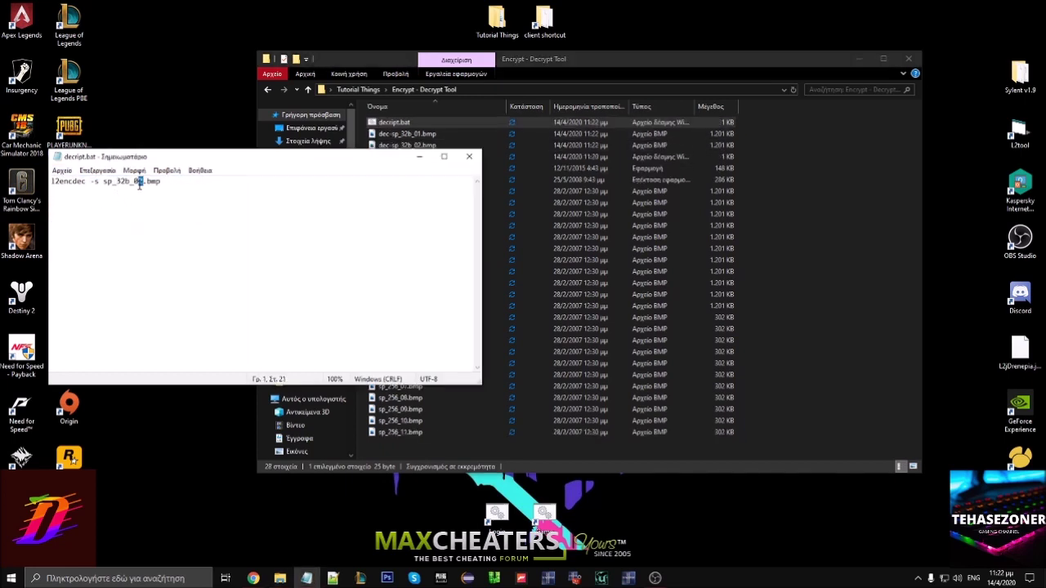
click(61, 171)
click(76, 219)
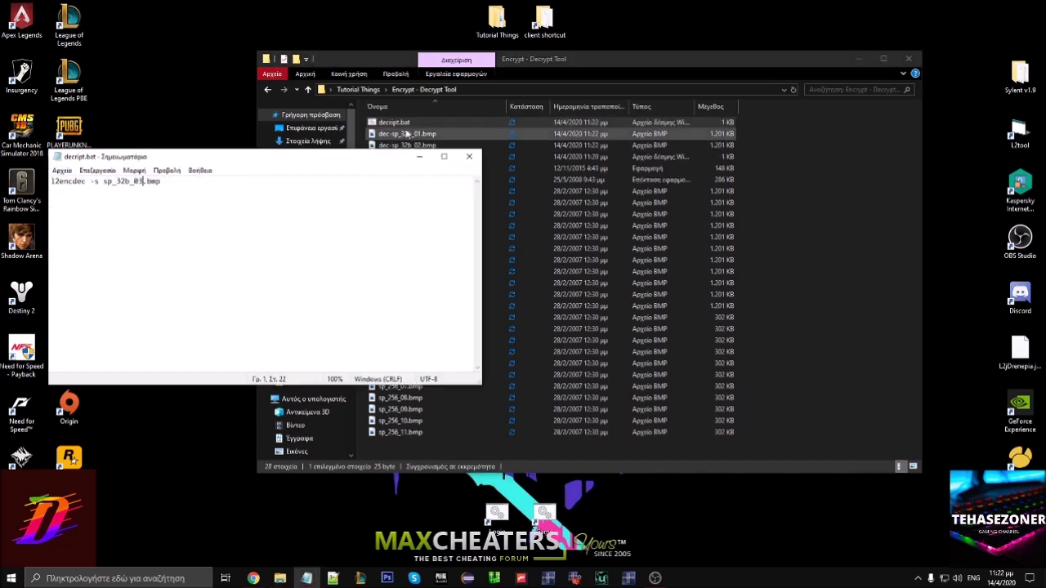
double_click(400, 122)
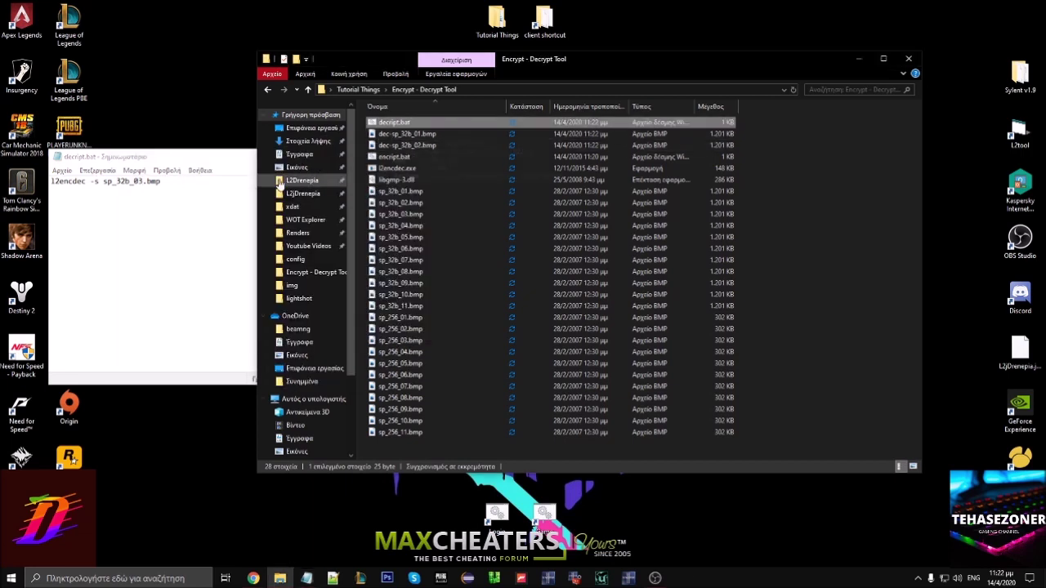
- Change the target file in decript.bat to sp_32b_04.bmp, then save and run the script
click(141, 182)
click(62, 170)
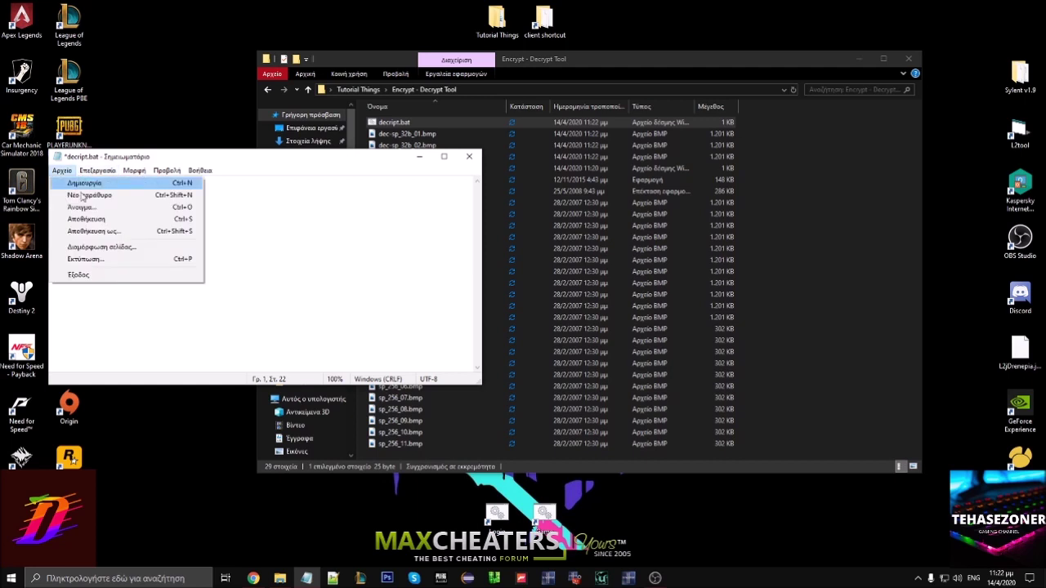
click(82, 219)
double_click(396, 123)
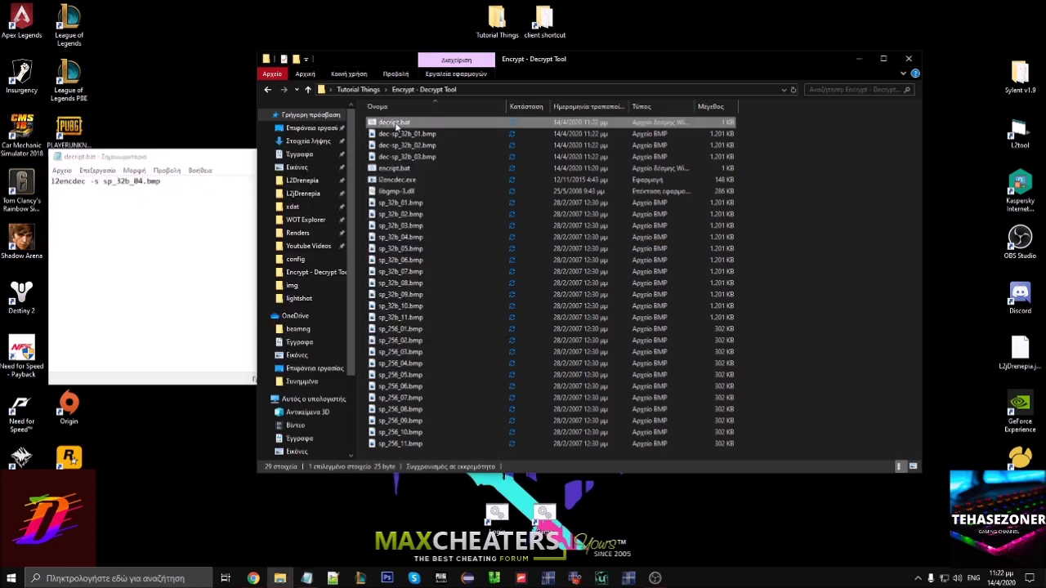
- Change the target file in decript.bat to sp_32b_05.bmp, then save and run the script
click(141, 183)
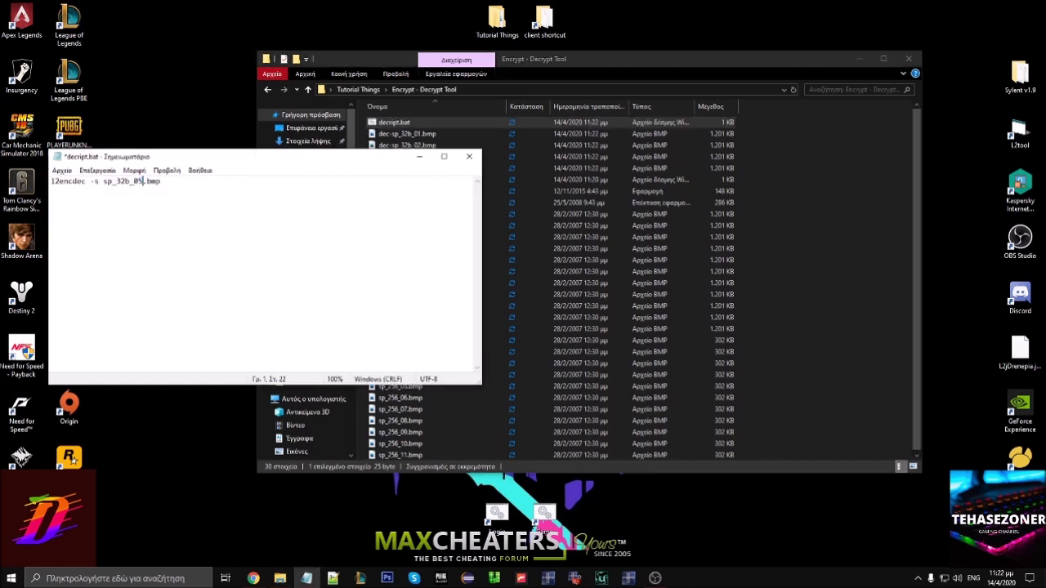
click(62, 170)
click(82, 219)
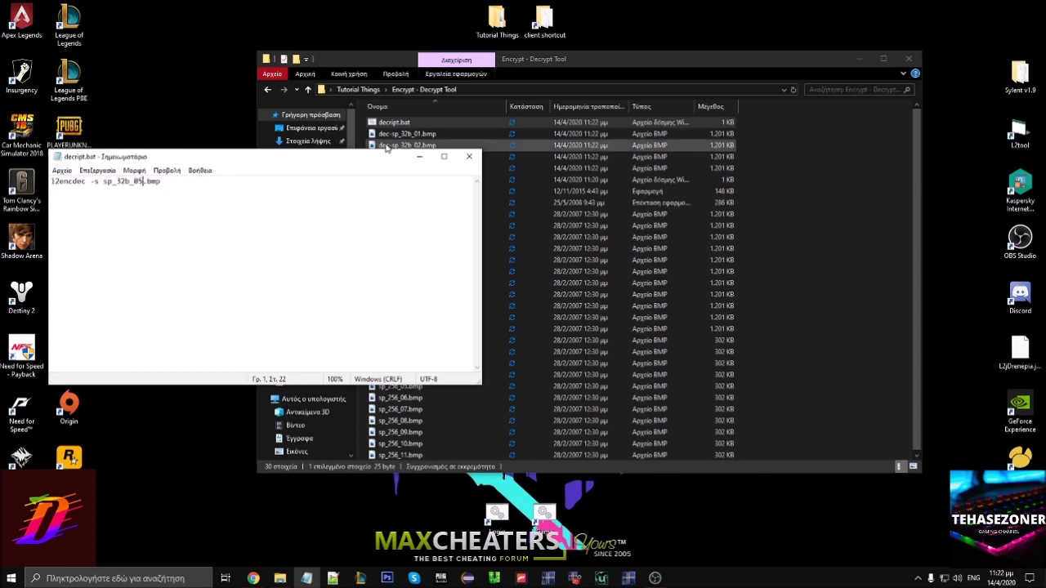
double_click(402, 127)
- Change the target file in decript.bat to sp_32b_06.bmp, then save and run the script
click(140, 182)
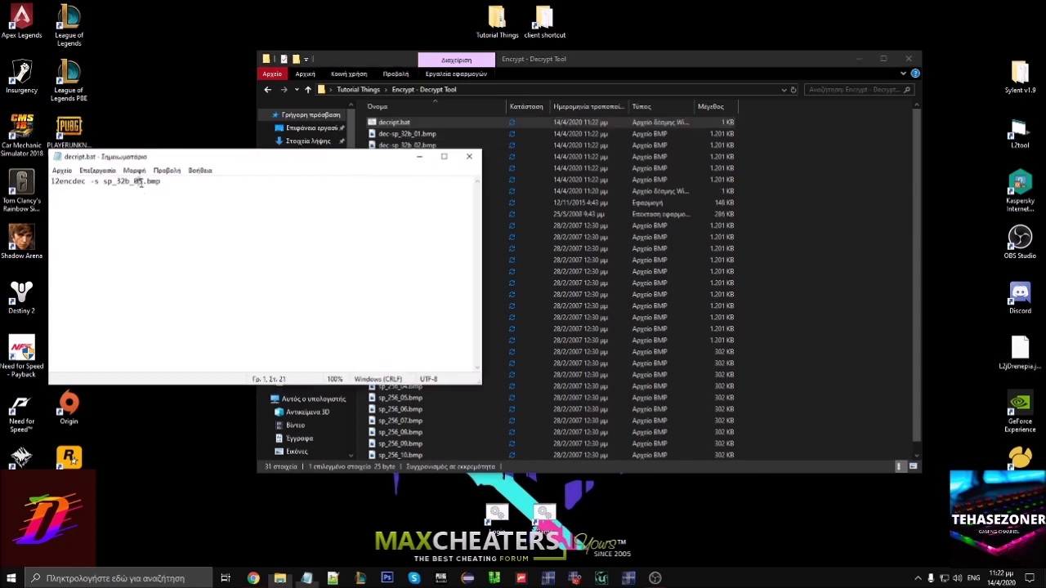
click(62, 171)
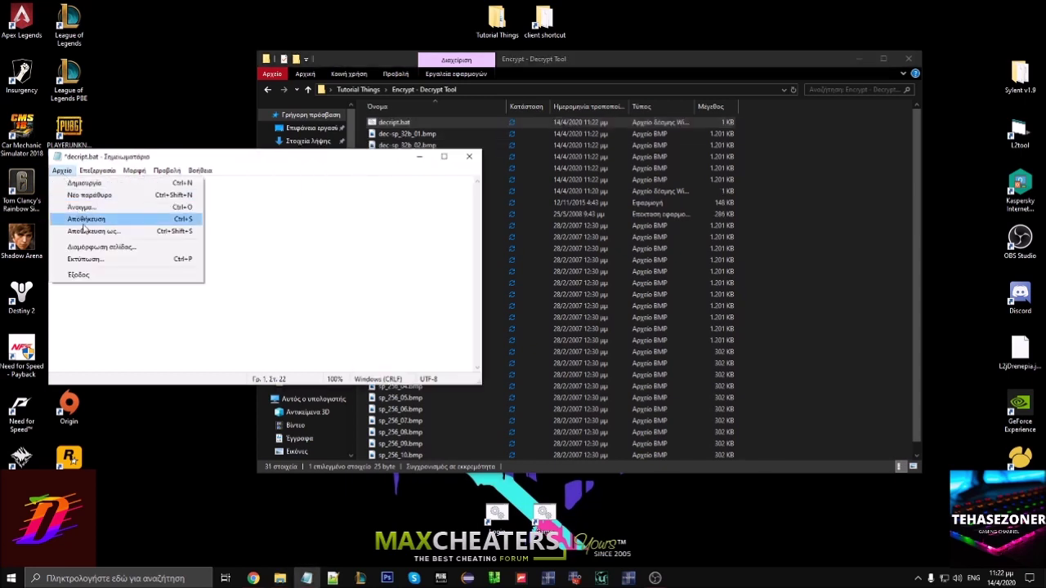
click(81, 219)
double_click(385, 123)
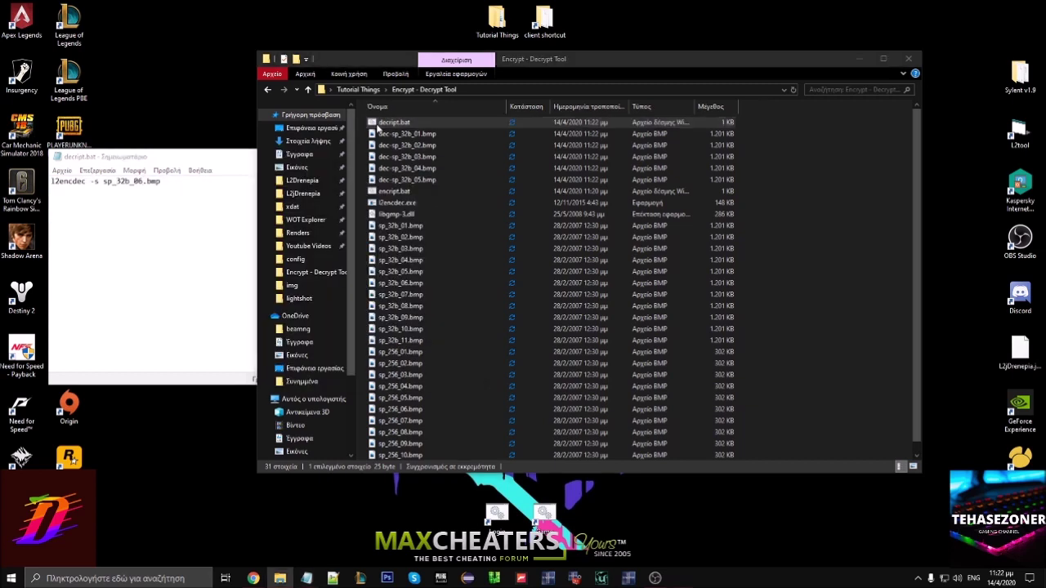
- Change the target file in decript.bat to sp_32b_07.bmp, then save and run the script
click(141, 183)
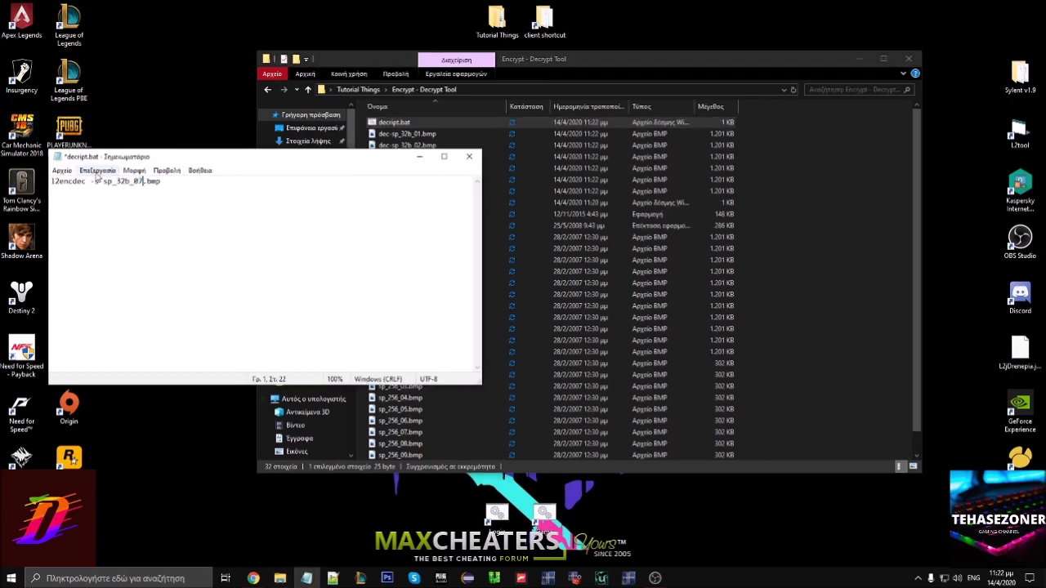
click(63, 170)
click(82, 218)
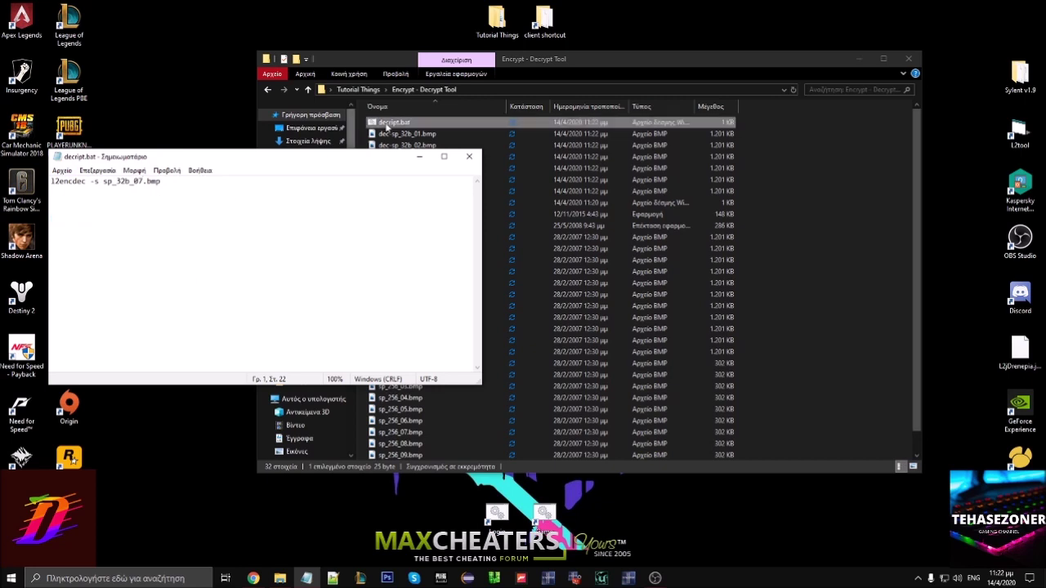
double_click(416, 123)
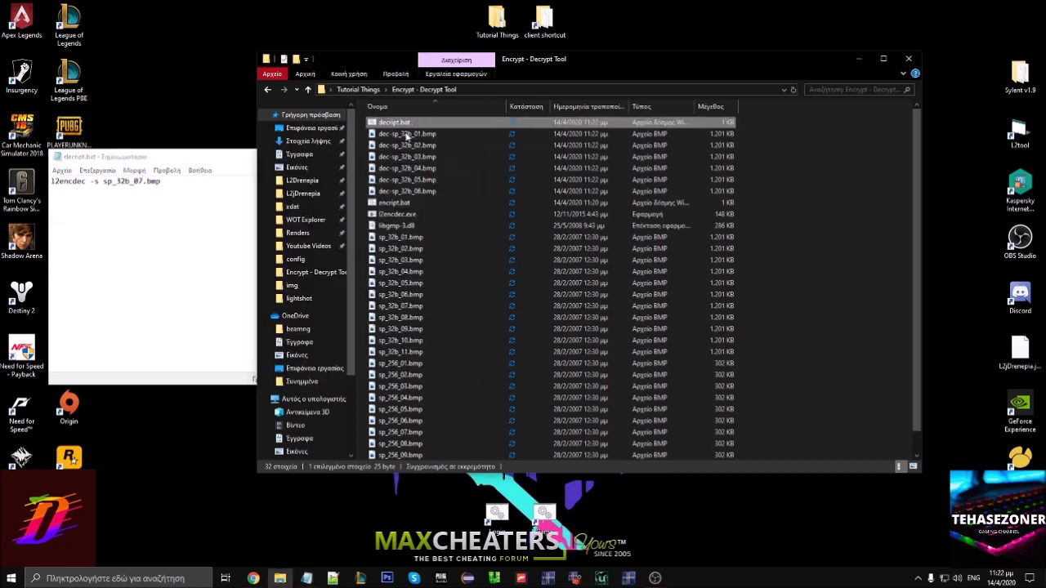
- Change the target file in decript.bat to sp_32b_08.bmp, then save and run the script
click(141, 180)
click(62, 170)
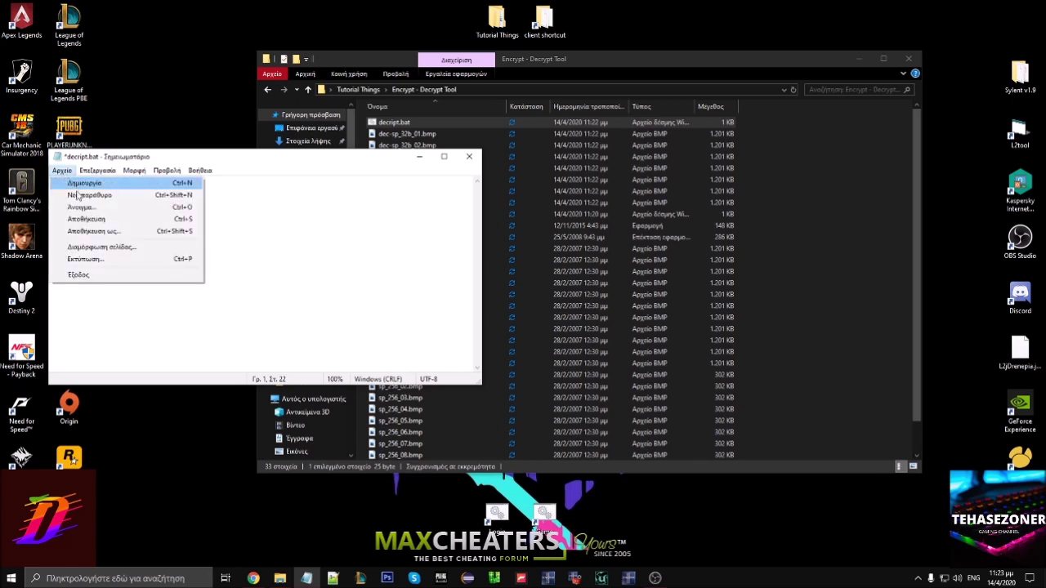
click(78, 219)
click(339, 150)
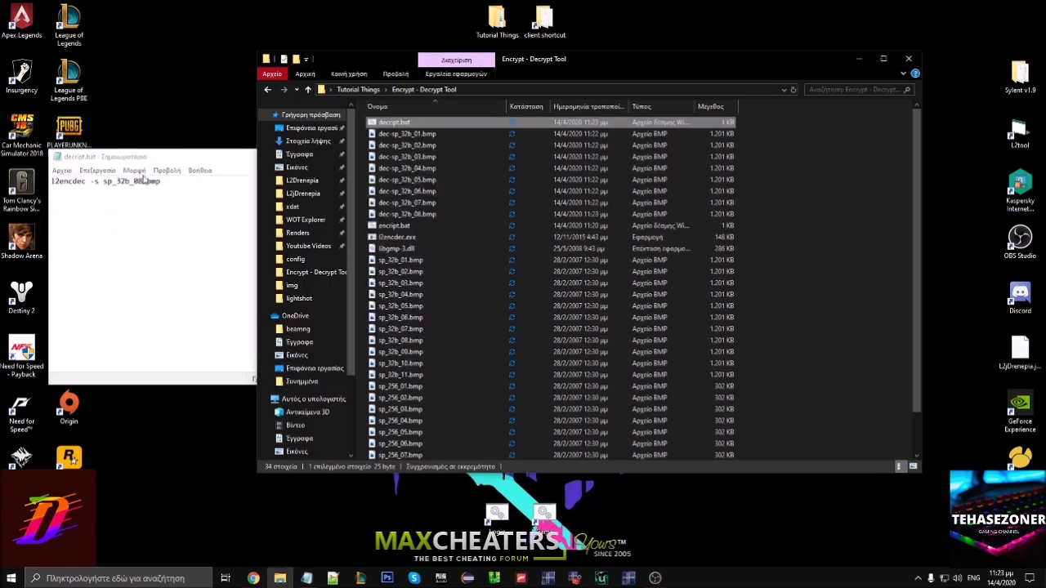
- Change the target file in decript.bat to sp_32b_09.bmp, then save and run the script
click(139, 174)
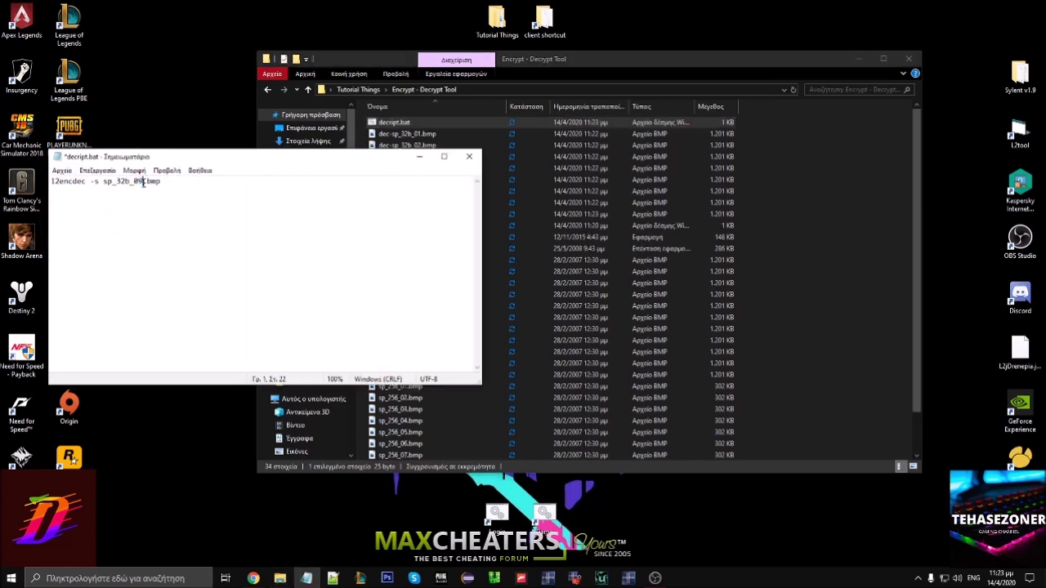
click(62, 170)
click(78, 218)
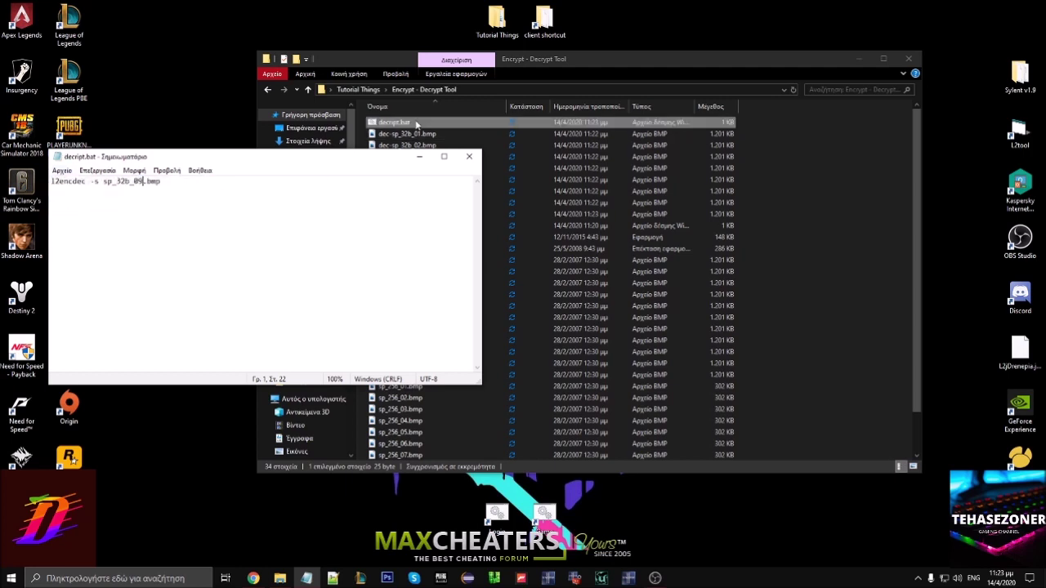
double_click(393, 124)
- Change the target file in decript.bat to sp_32b_10.bmp, then save and run the script
click(142, 183)
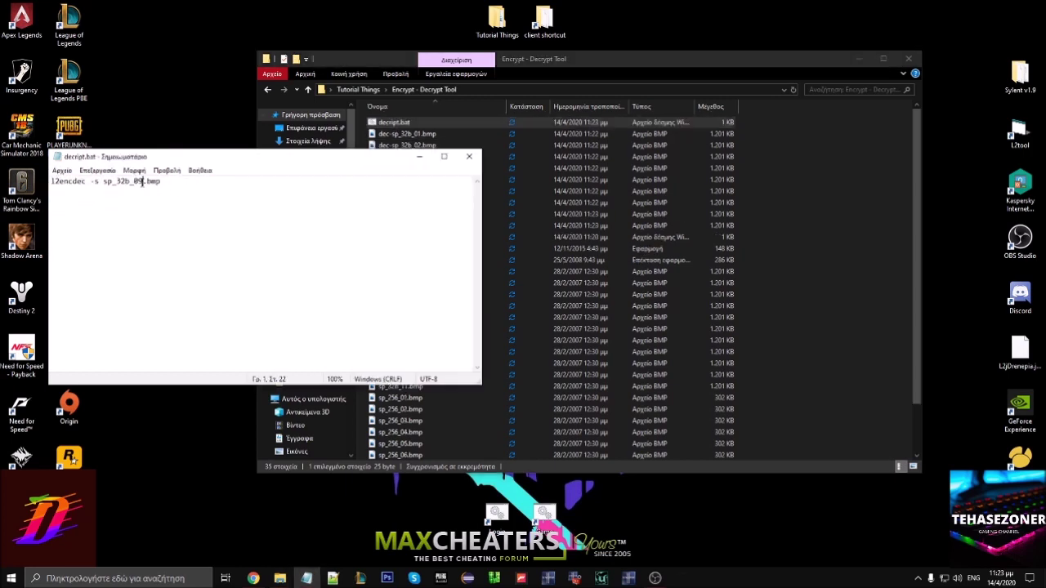
text(0)
click(71, 169)
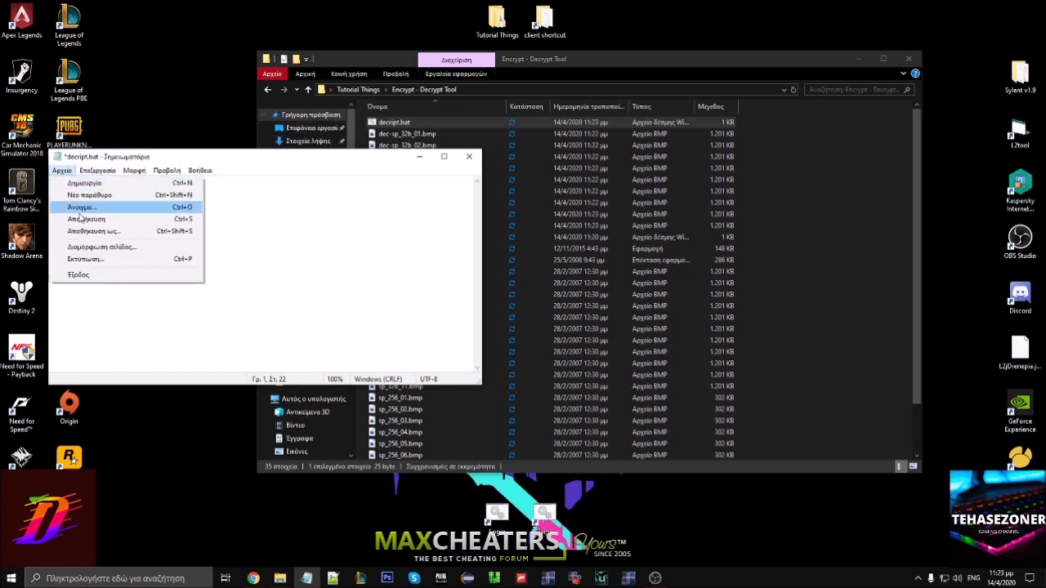
click(78, 217)
double_click(394, 122)
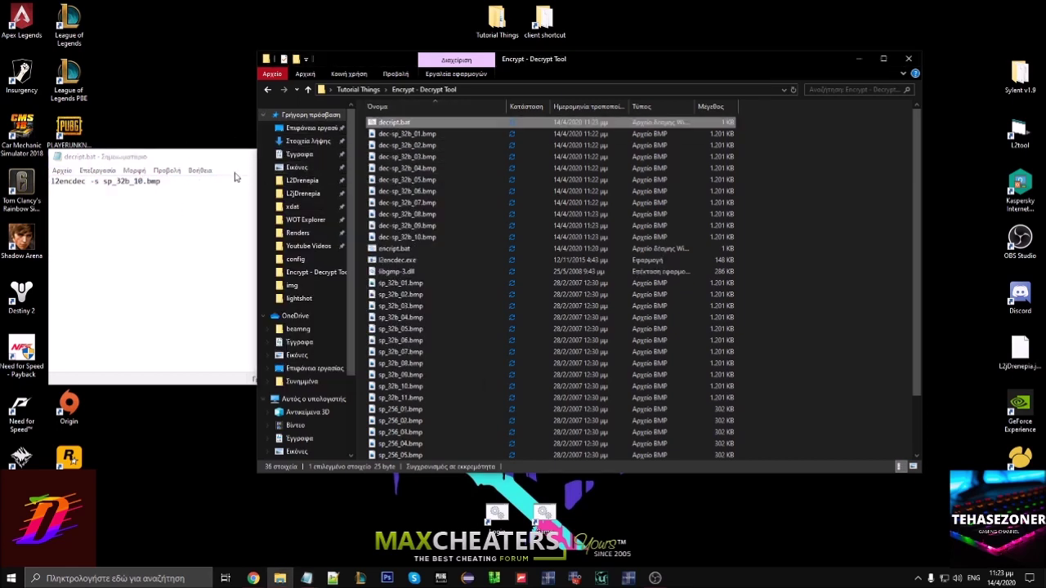
- Change the target file in decript.bat to sp_32b_11.bmp and save the script
click(140, 184)
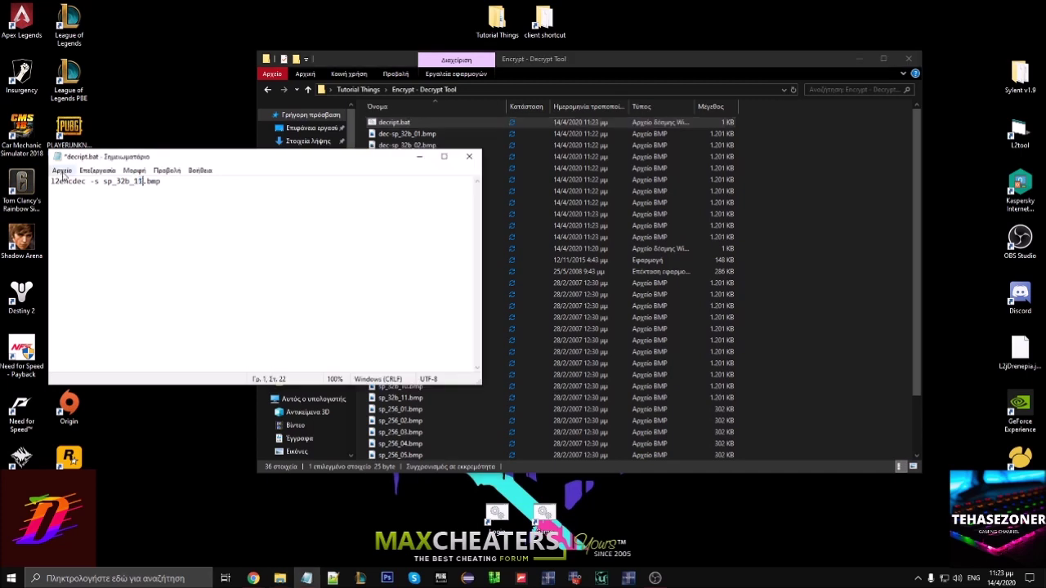
click(62, 170)
click(78, 217)
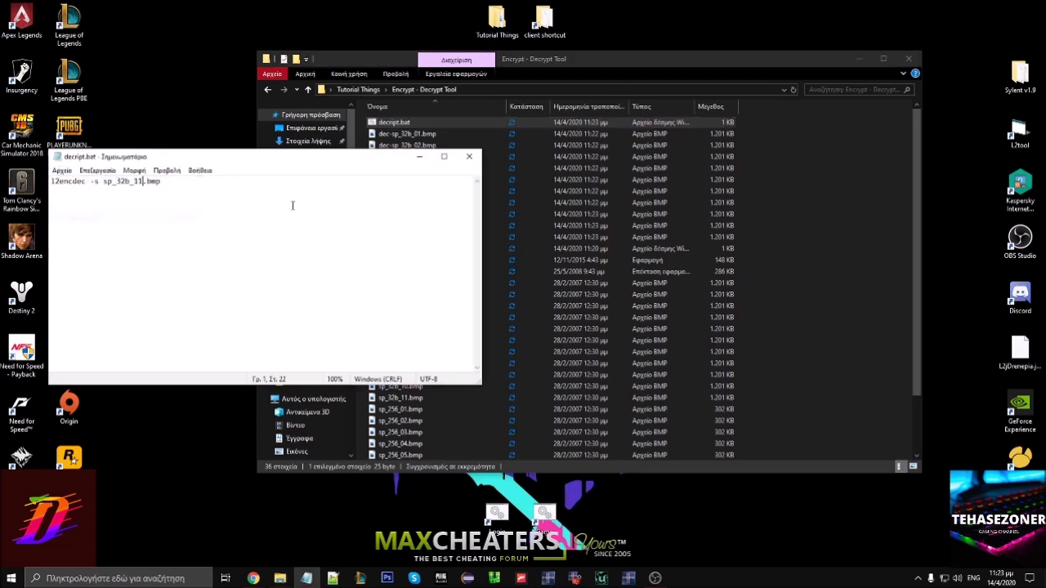
click(594, 159)
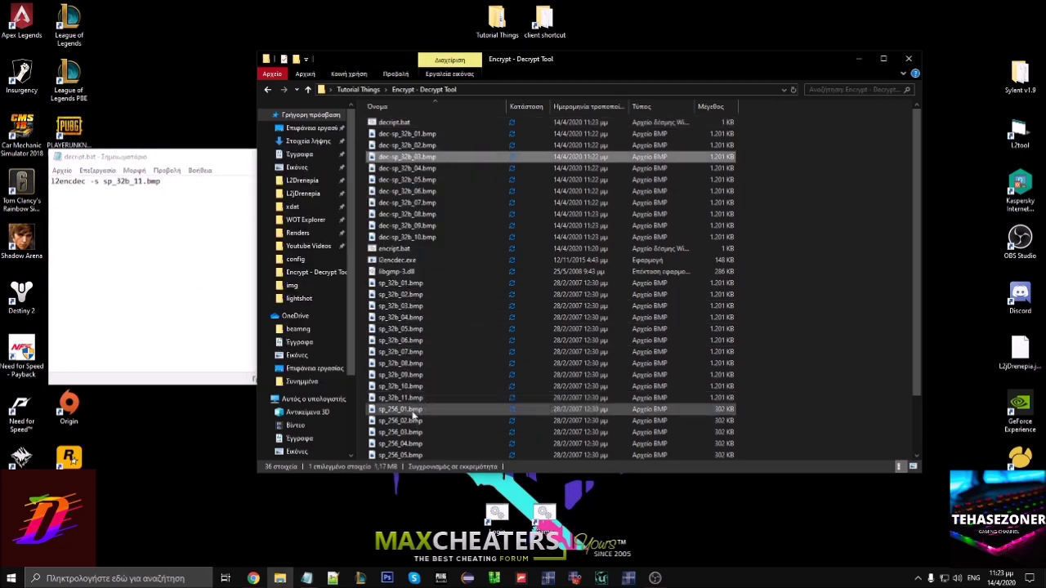
- Copy the base name of sp_256_01.bmp from the Encrypt - Decrypt Tool folder
click(412, 411)
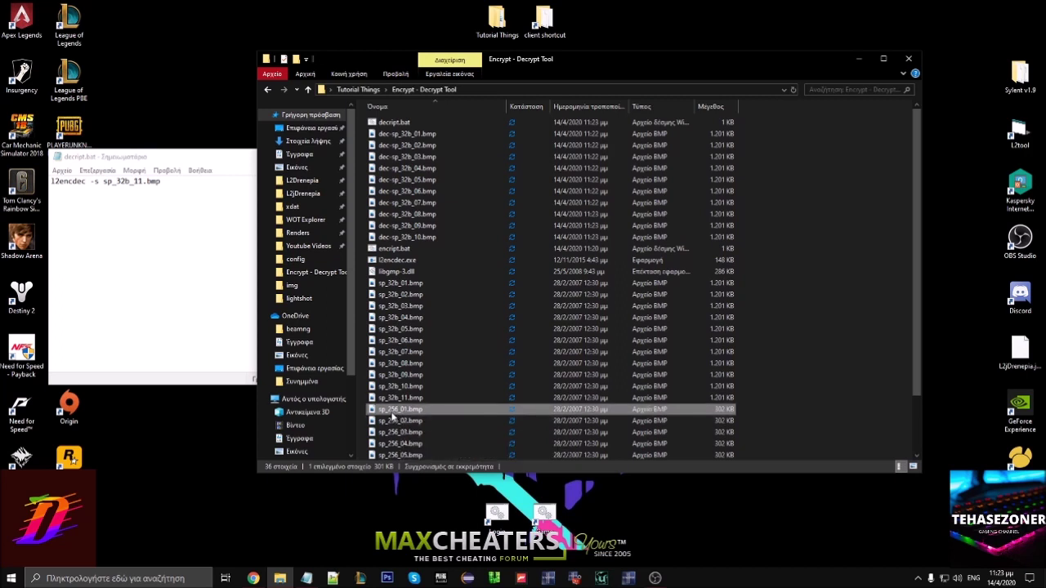
click(393, 415)
right_click(393, 414)
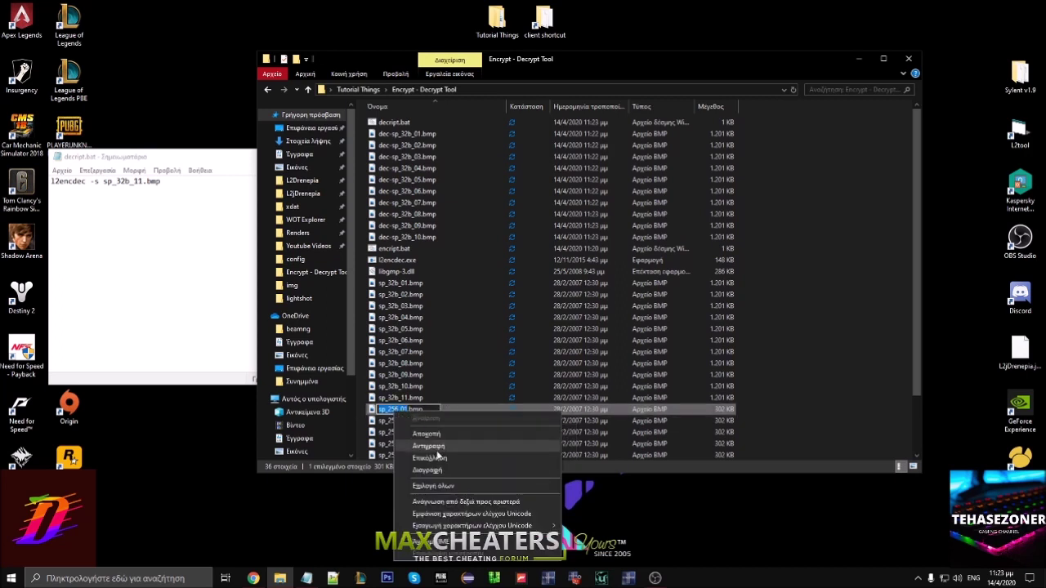
click(436, 448)
- Replace the target name in decript.bat with the copied sp_256_01, then save and run the script
drag(104, 181, 110, 181)
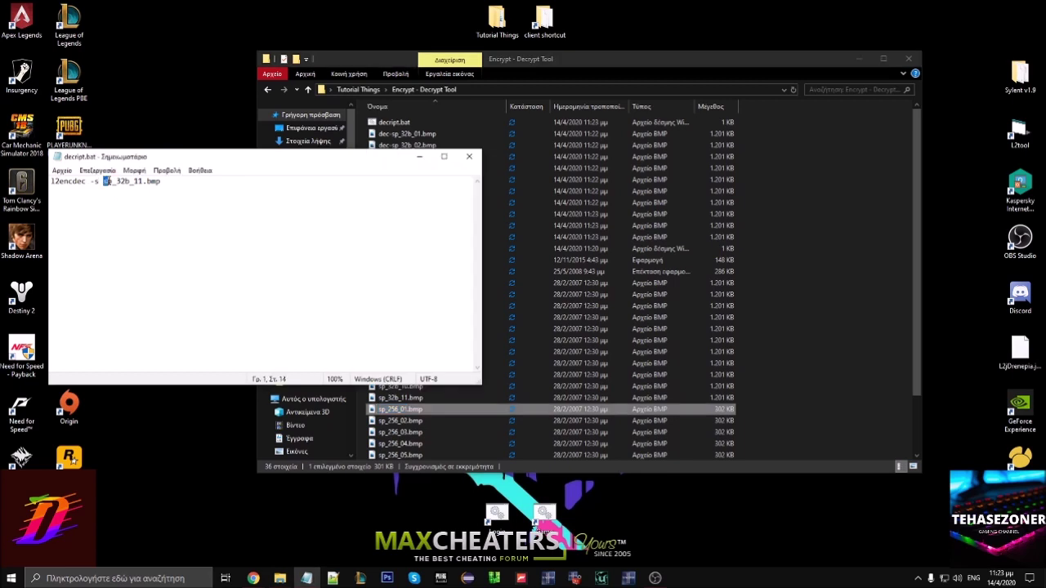
right_click(104, 176)
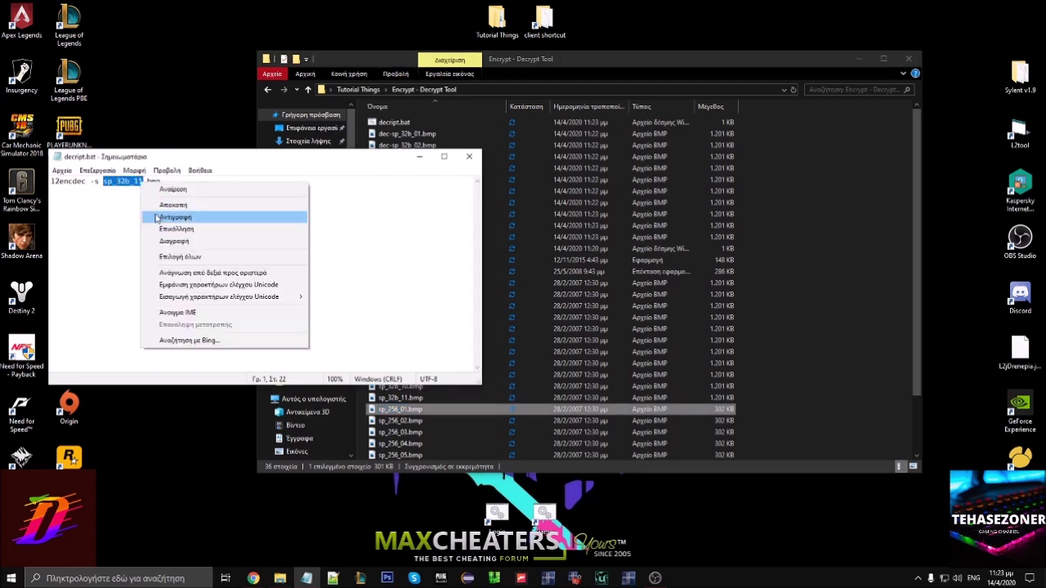
click(163, 230)
click(61, 171)
click(160, 213)
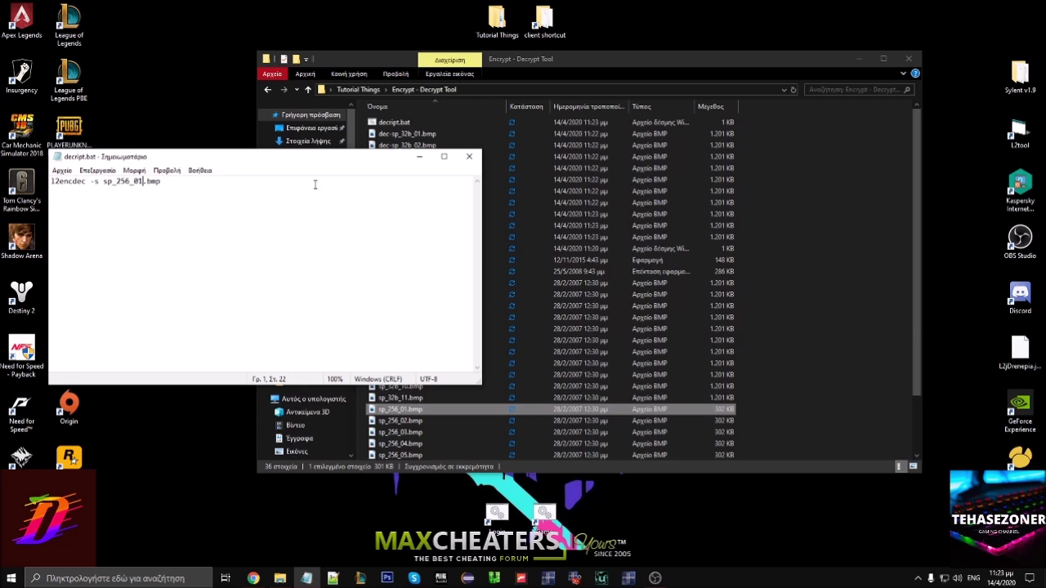
click(437, 124)
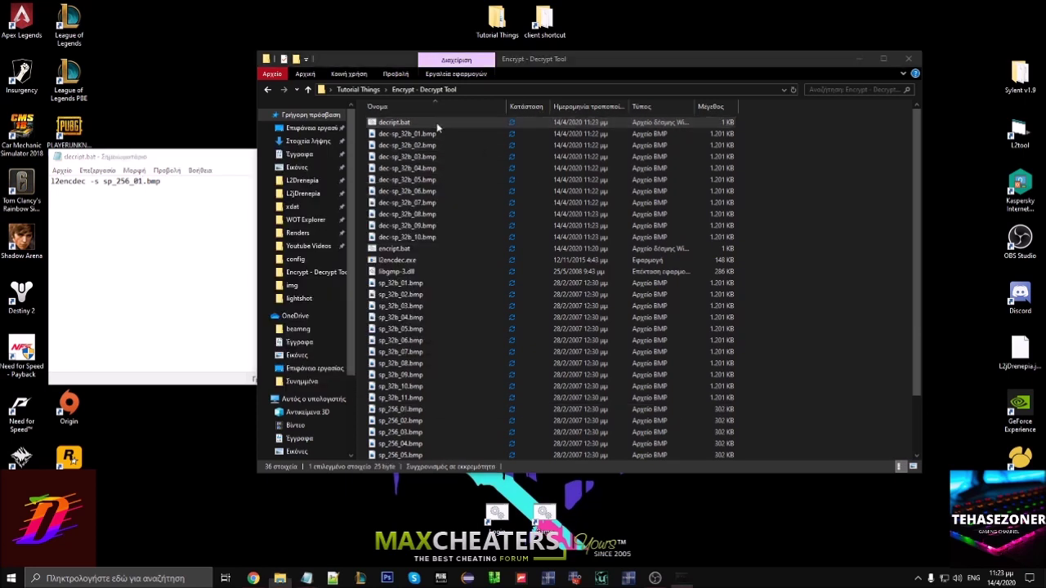
- Change the target file in decript.bat to sp_256_02.bmp, then save and run the script
click(143, 185)
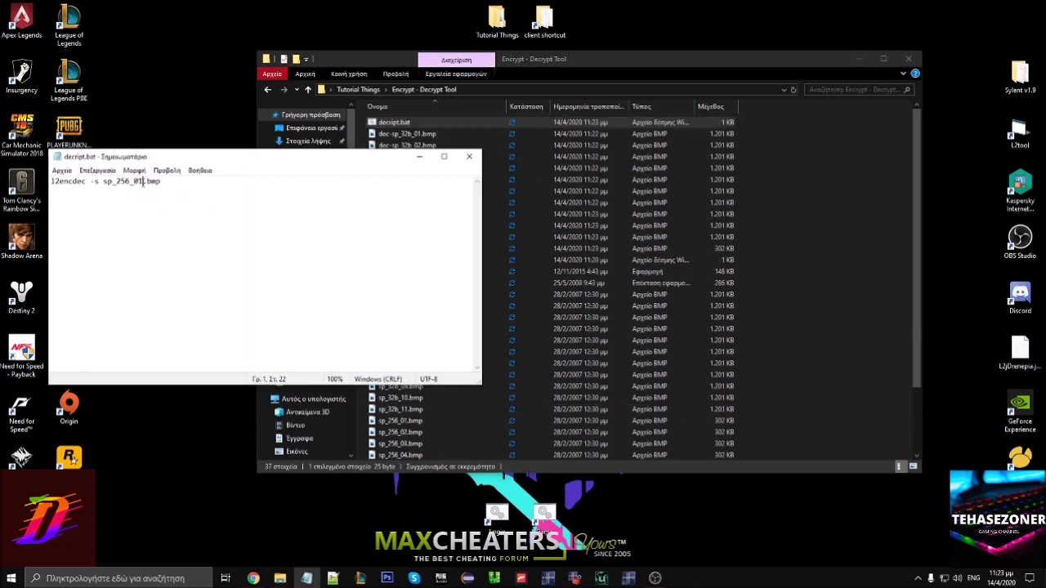
click(61, 172)
click(90, 218)
click(413, 128)
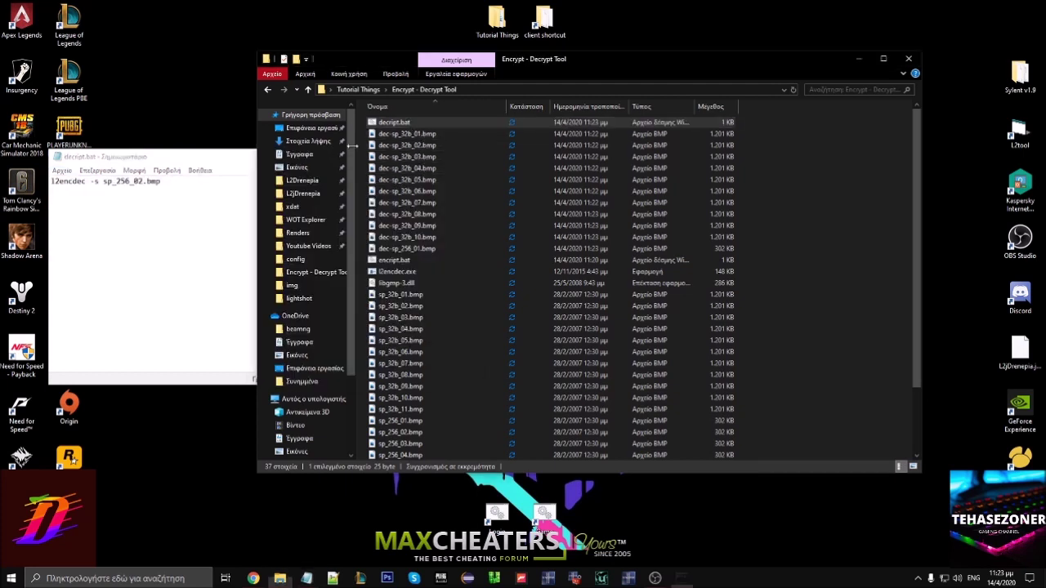
- Change the target file in decript.bat to sp_256_03.bmp, then save and run the script
click(143, 183)
click(59, 171)
click(91, 216)
click(378, 127)
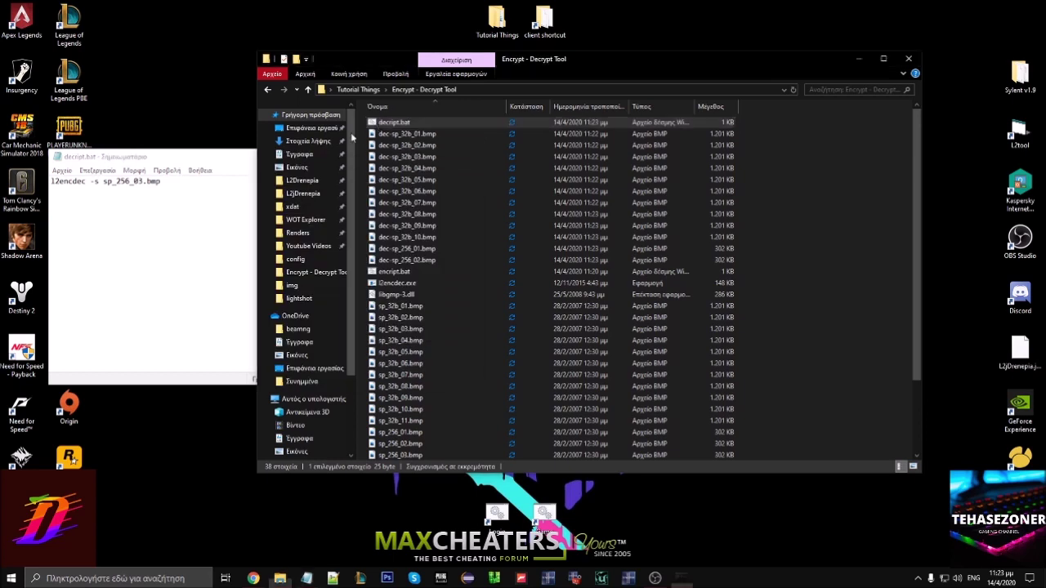
- Change the target file in decript.bat to sp_256_04.bmp, then save and run the script
click(139, 182)
click(62, 171)
click(92, 216)
click(381, 127)
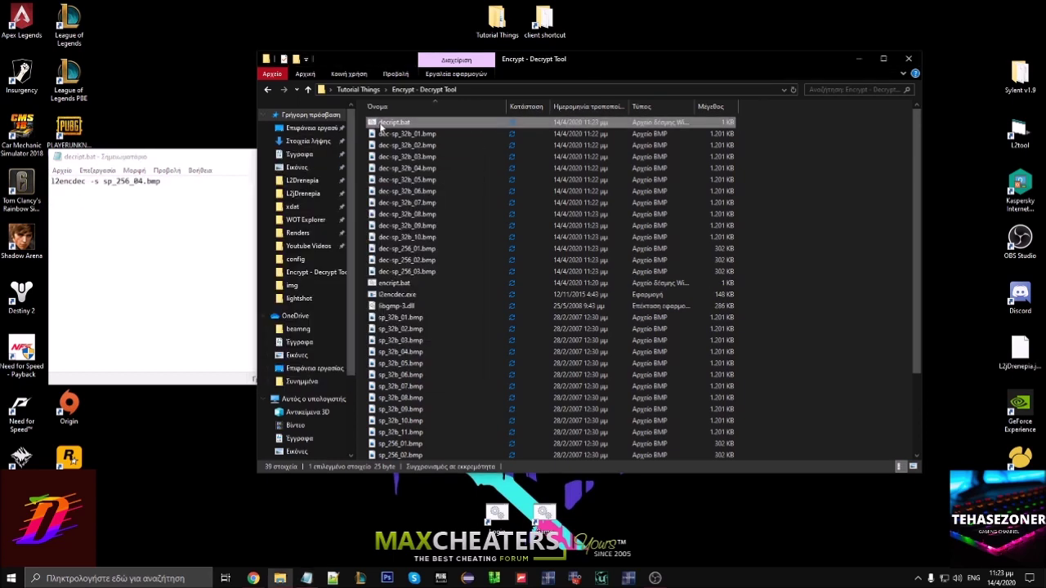
- Change the target file in decript.bat to sp_256_05.bmp, then save and run the script
click(143, 182)
click(62, 170)
click(92, 214)
click(372, 129)
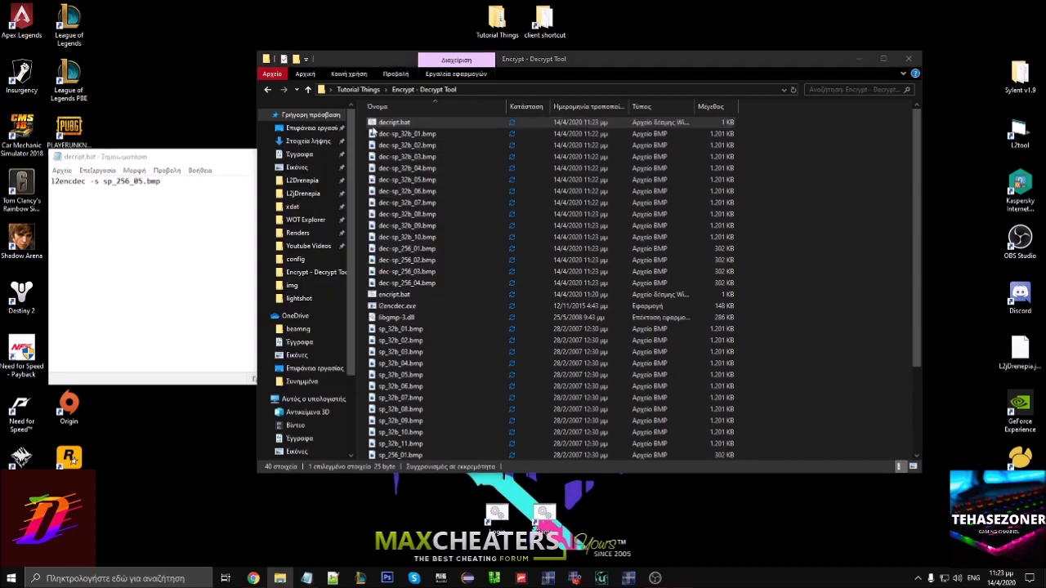
- Change the target file in decript.bat to sp_256_06.bmp, then save and run the script
click(140, 181)
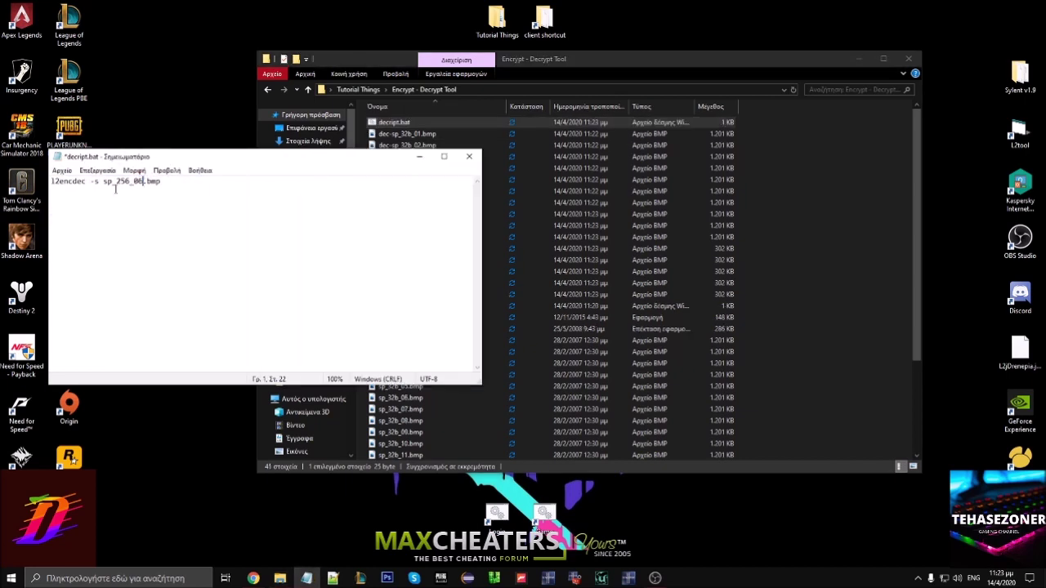
click(62, 170)
click(98, 219)
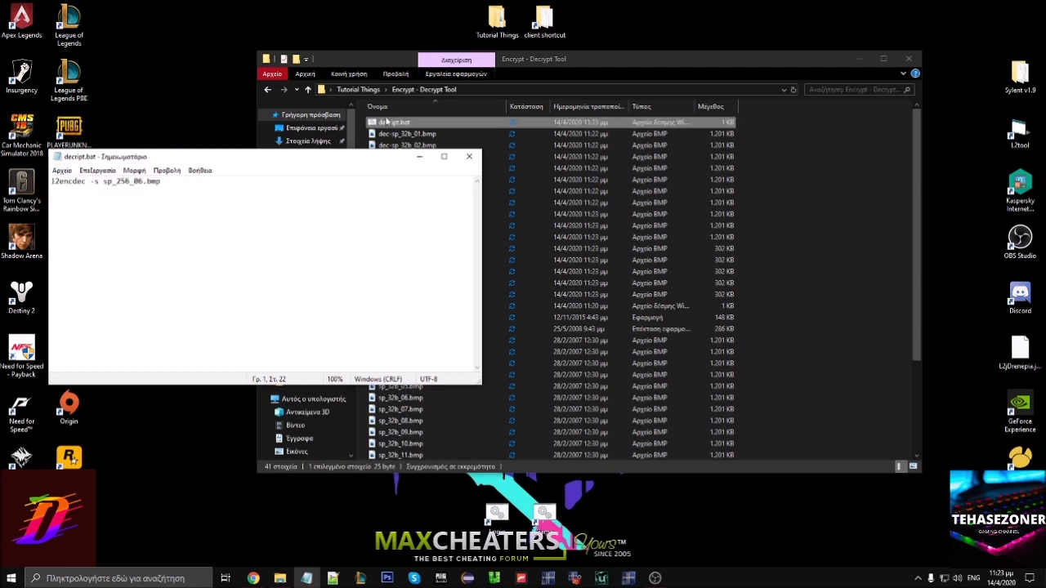
click(387, 123)
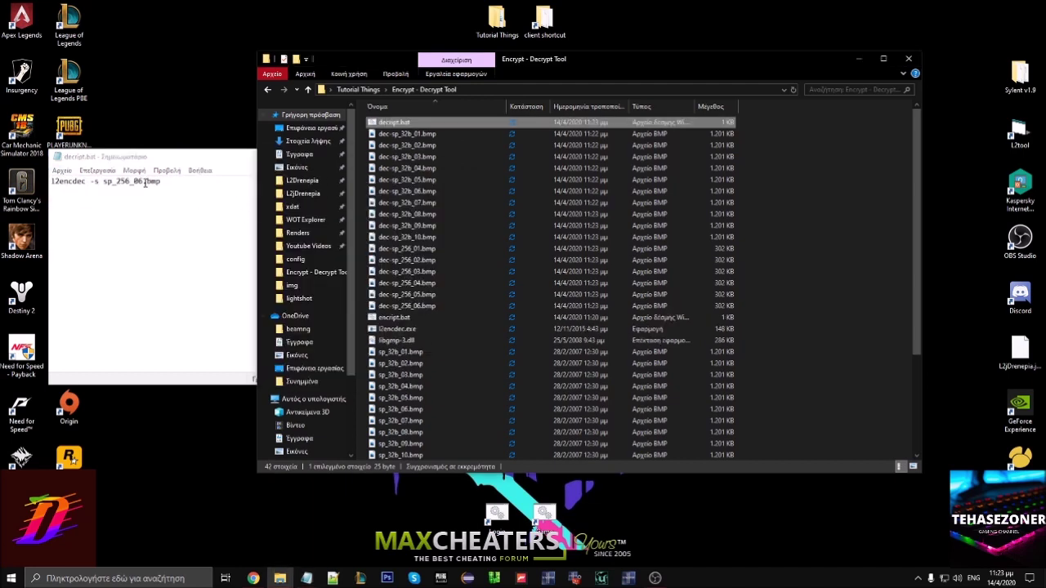
- Change the target file in decript.bat to sp_256_07.bmp, then save and run the script
click(141, 182)
click(62, 171)
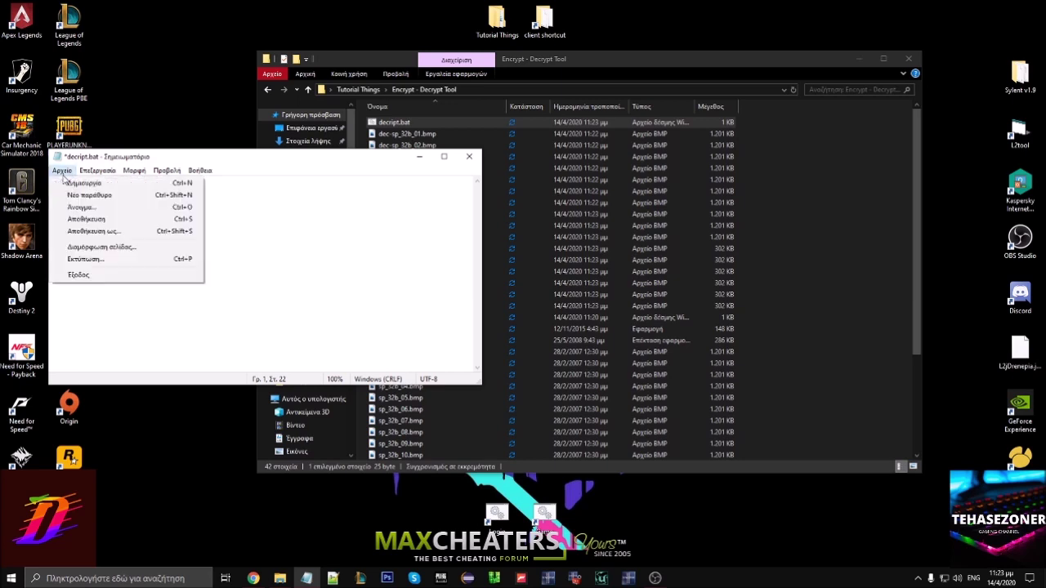
click(98, 219)
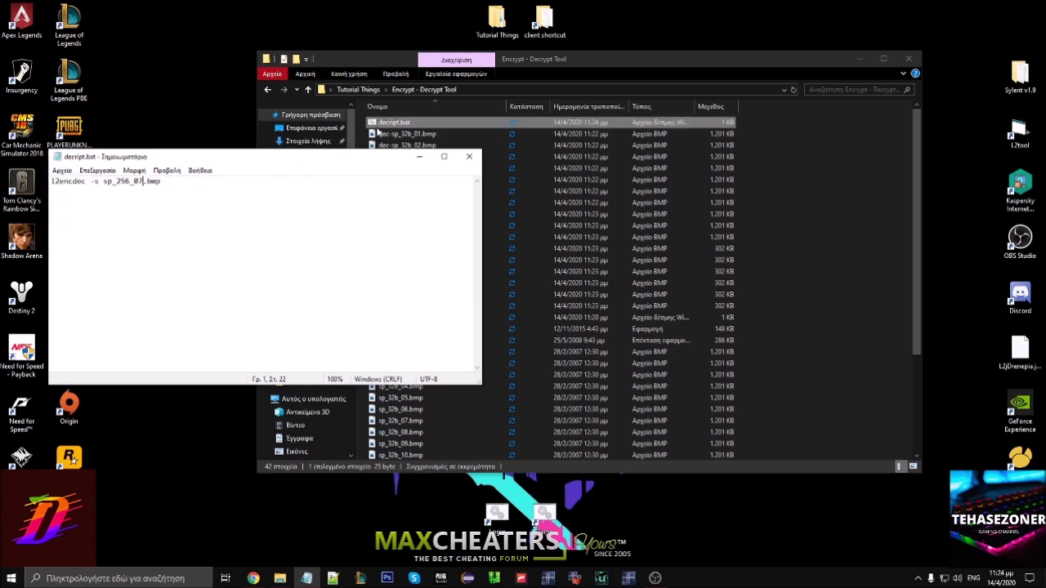
click(352, 143)
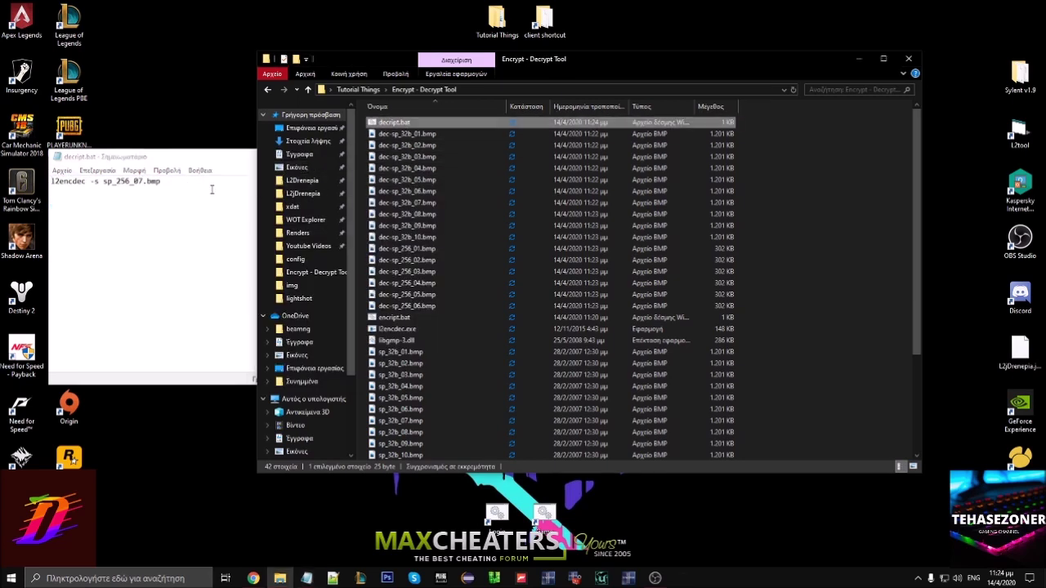
- Change the target file in decript.bat to sp_256_08.bmp, then save and run the script
click(142, 181)
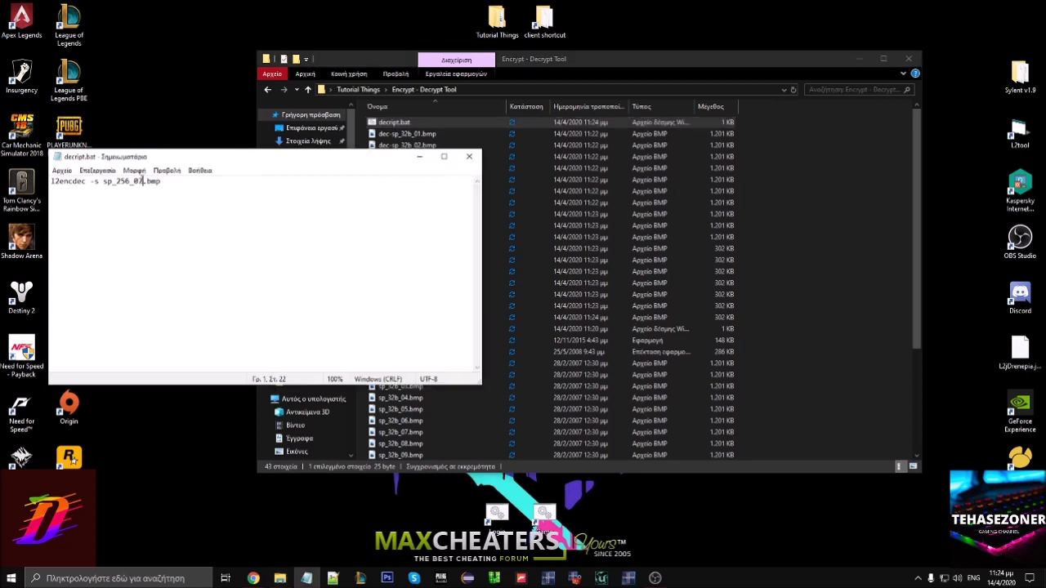
click(62, 170)
click(100, 217)
key(alt+Tab)
- Change the target file in decript.bat to sp_256_09.bmp, then save and run the script
click(139, 181)
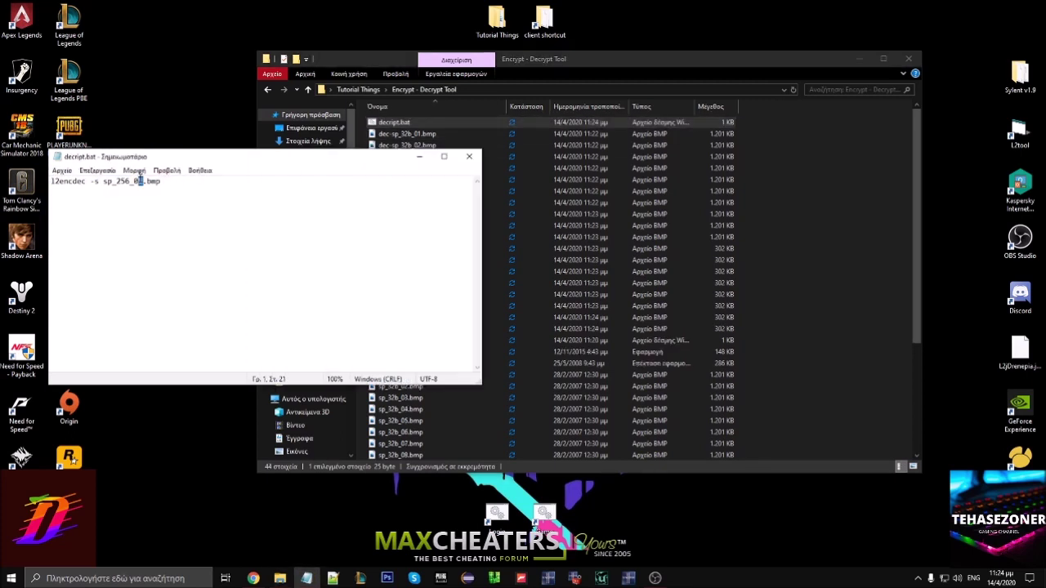
click(62, 170)
click(100, 216)
click(393, 122)
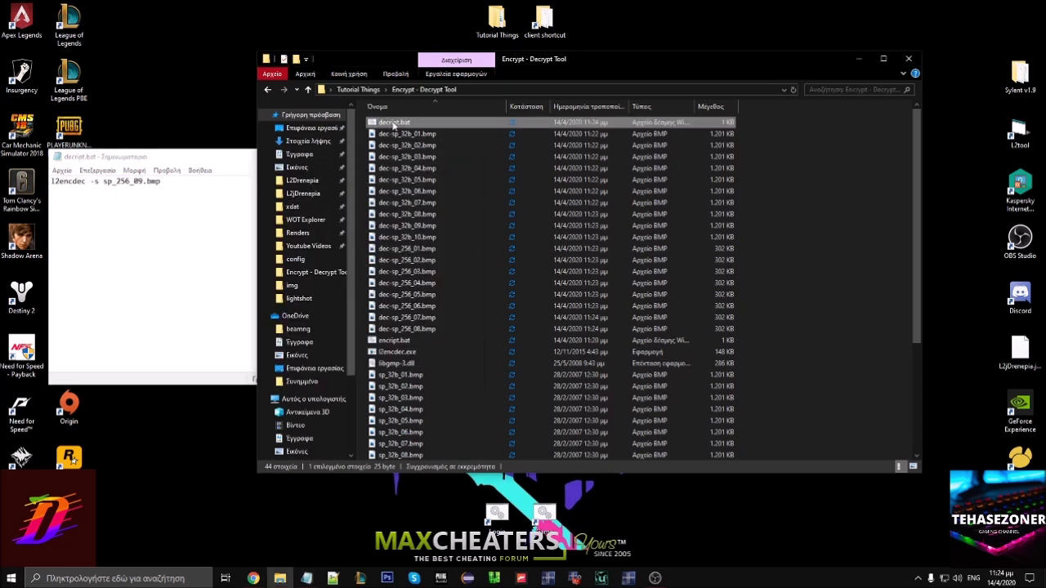
- Change the target file in decript.bat to sp_256_10.bmp, then save and run the script
double_click(139, 182)
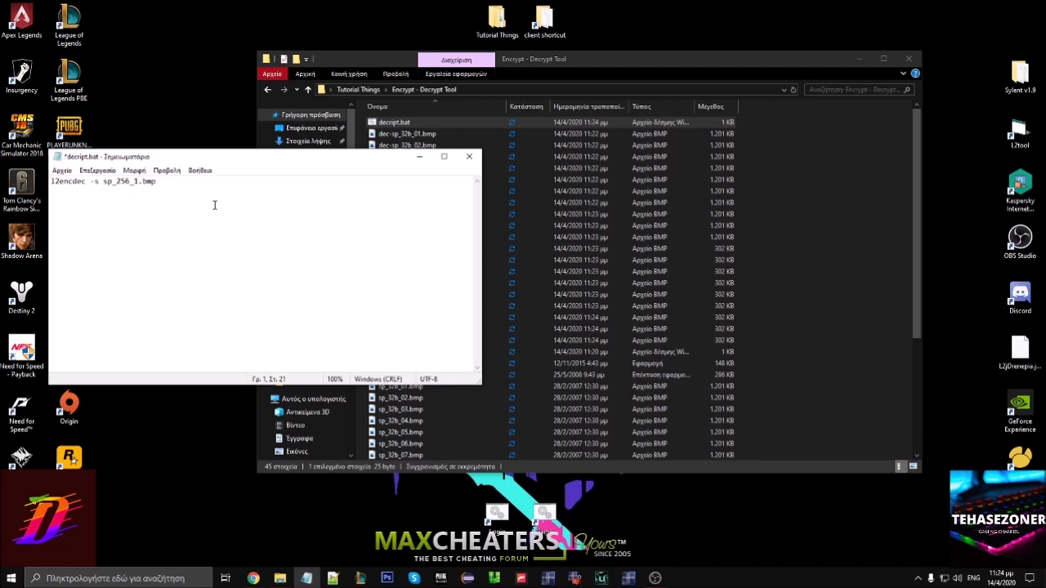
text(10)
click(61, 170)
click(98, 216)
click(391, 123)
double_click(391, 123)
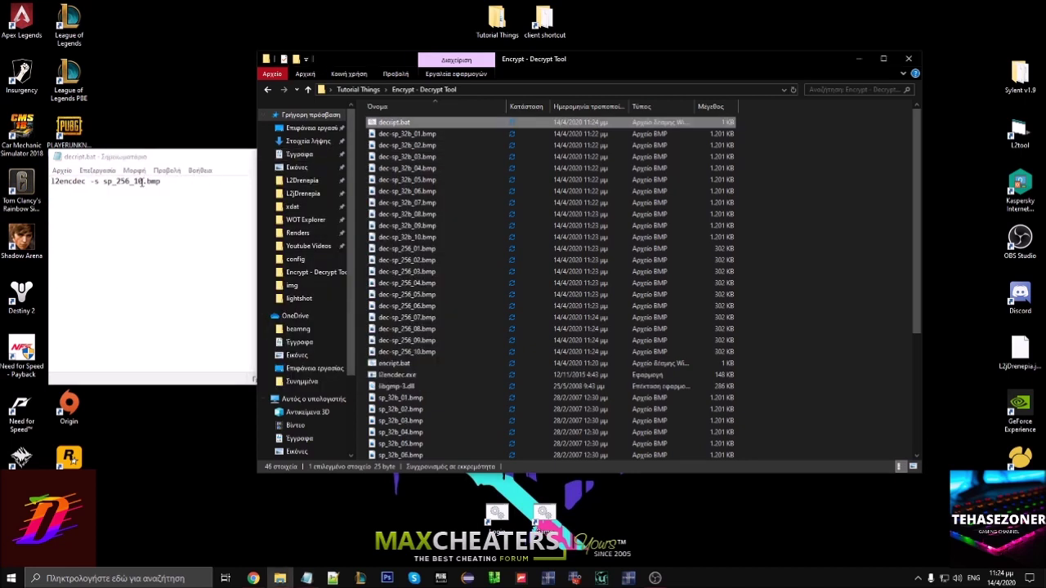
- Change the target file in decript.bat to sp_256_11.bmp, then save and run the script
click(141, 181)
click(61, 170)
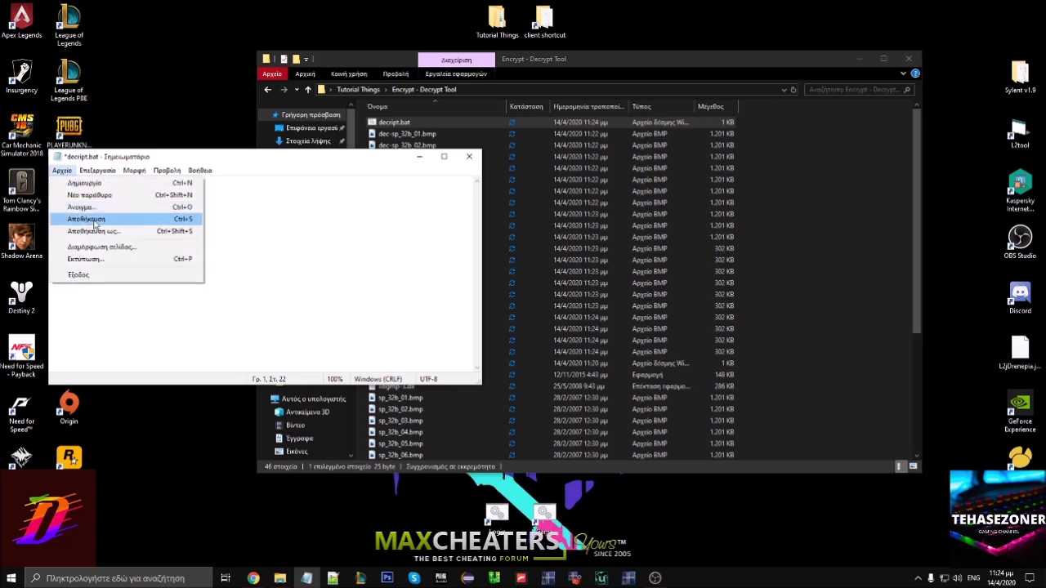
click(98, 219)
click(419, 123)
double_click(420, 123)
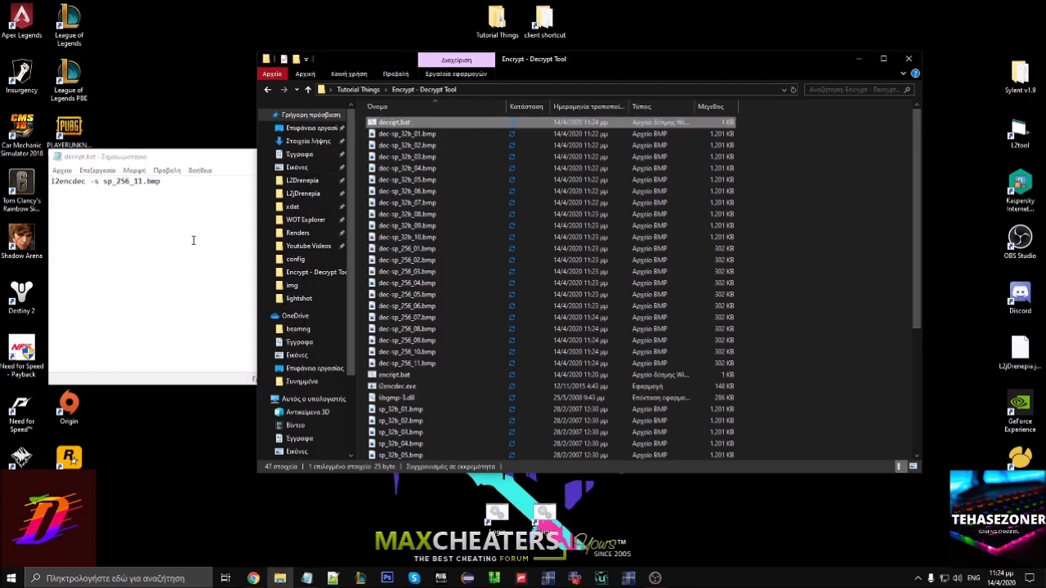
- Close decript.bat and delete the original encrypted bitmaps, sp_32b_01.bmp through sp_256_11.bmp, from the folder
click(147, 156)
click(472, 155)
scroll(365, 237, down, 5)
drag(364, 215, 458, 459)
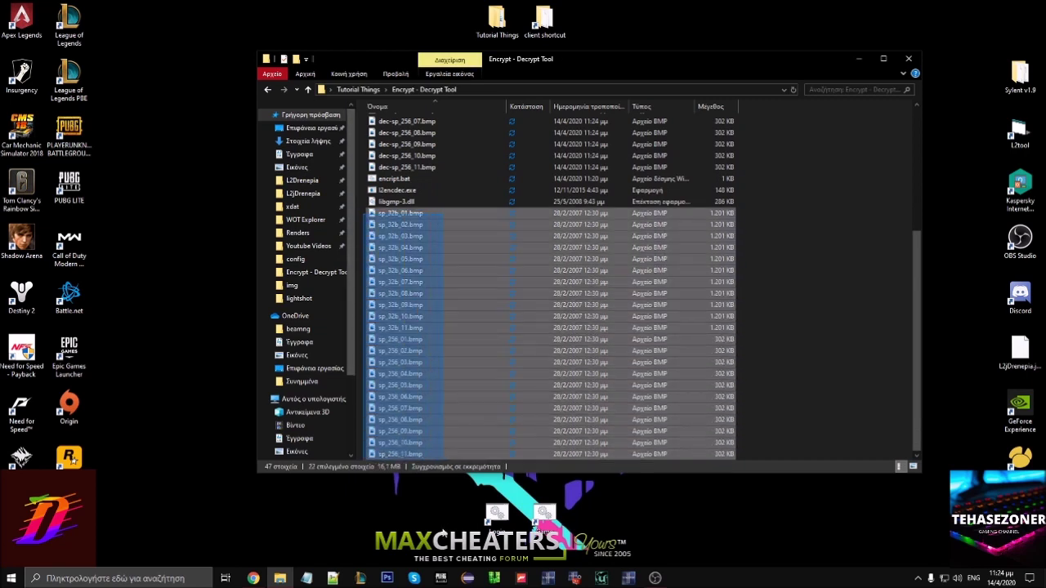
right_click(478, 338)
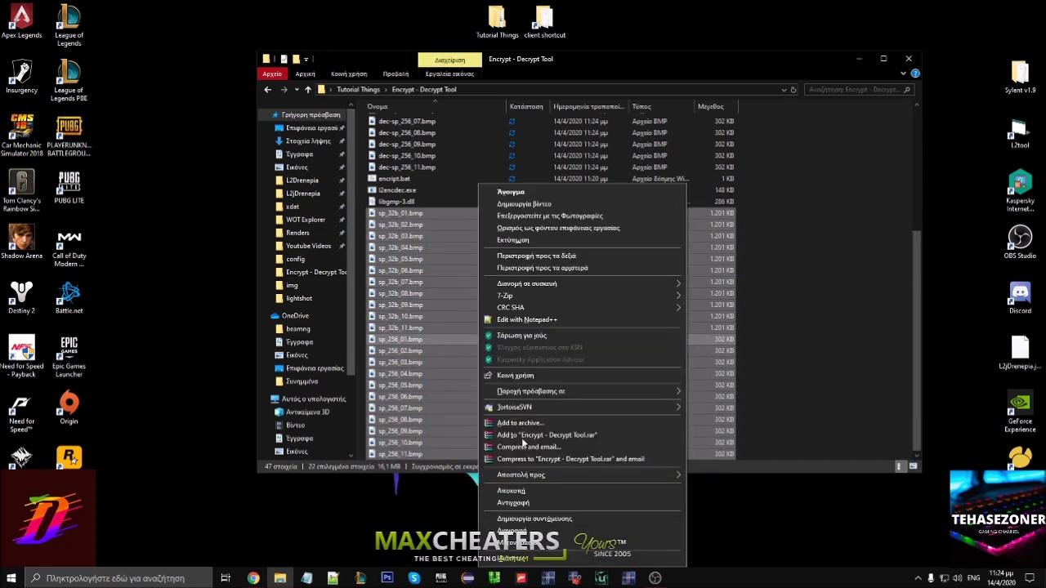
click(527, 531)
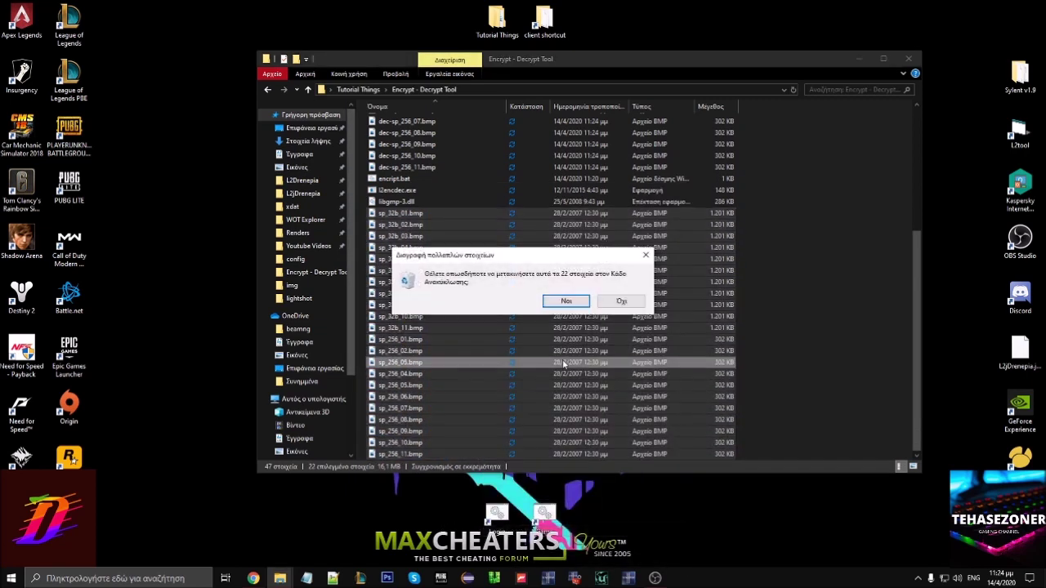
click(566, 302)
- Rename the decrypted file dec-sp_32b_01.bmp to sp_32b_01.bmp, removing the dec- prefix
click(397, 135)
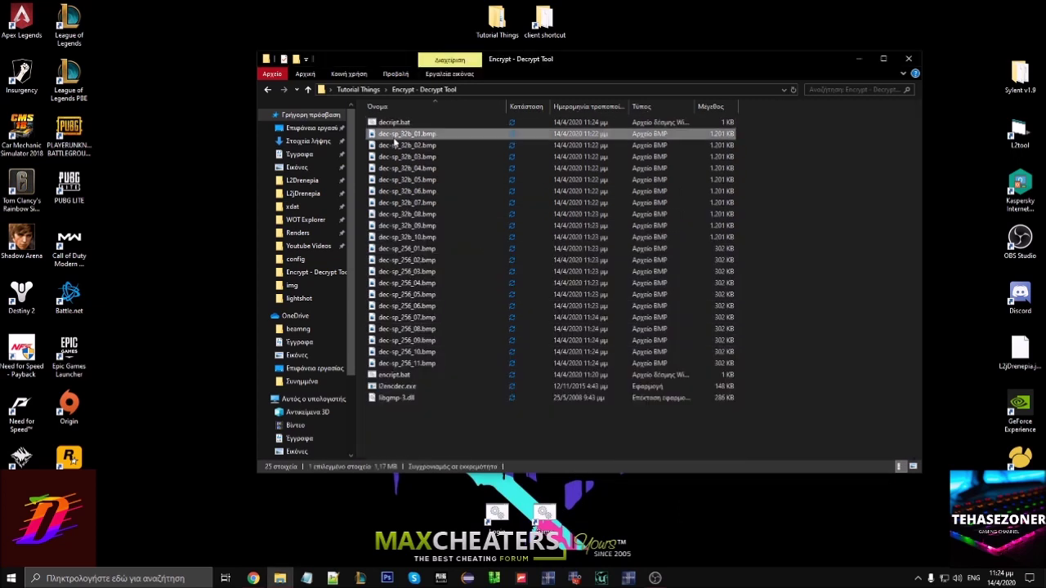
key(F2)
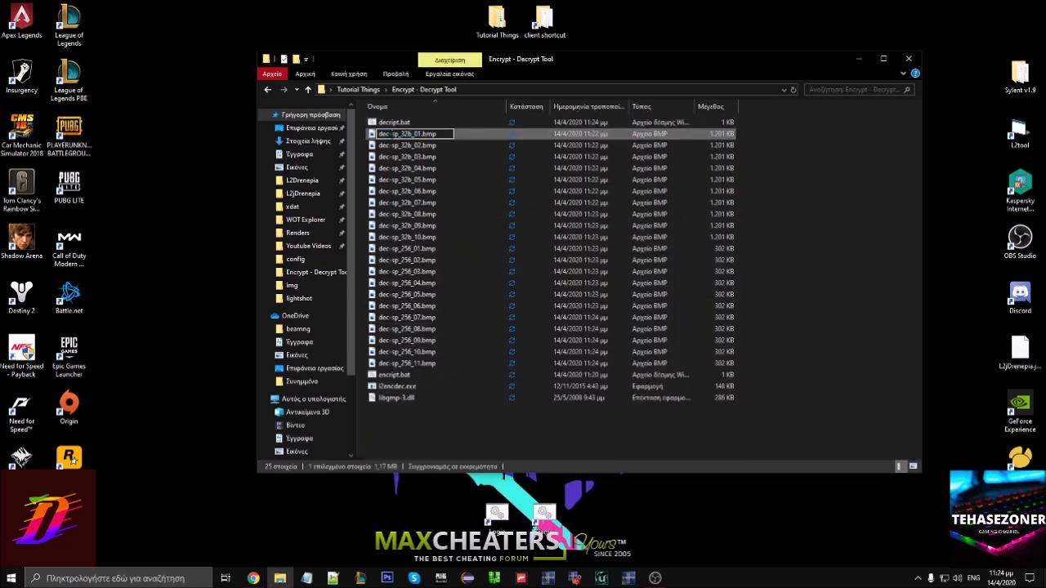
key(Home)
key(Delete)
key(Delete)
key(Delete)
key(Delete)
key(Return)
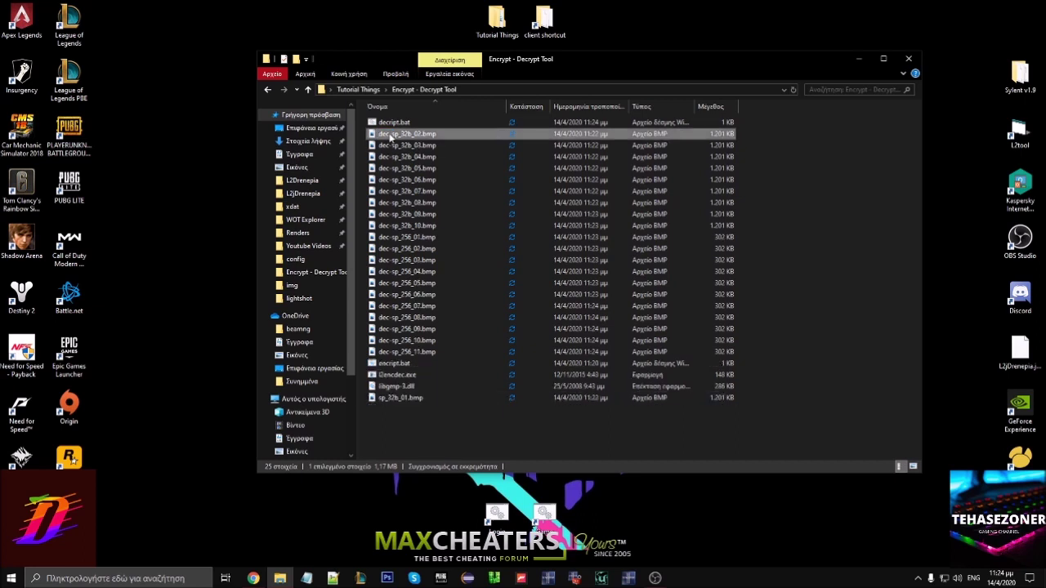
- Rename the decrypted file dec-sp_32b_02.bmp to sp_32b_02.bmp, removing the dec- prefix
key(F2)
key(Home)
key(Delete)
key(Delete)
key(Delete)
key(Delete)
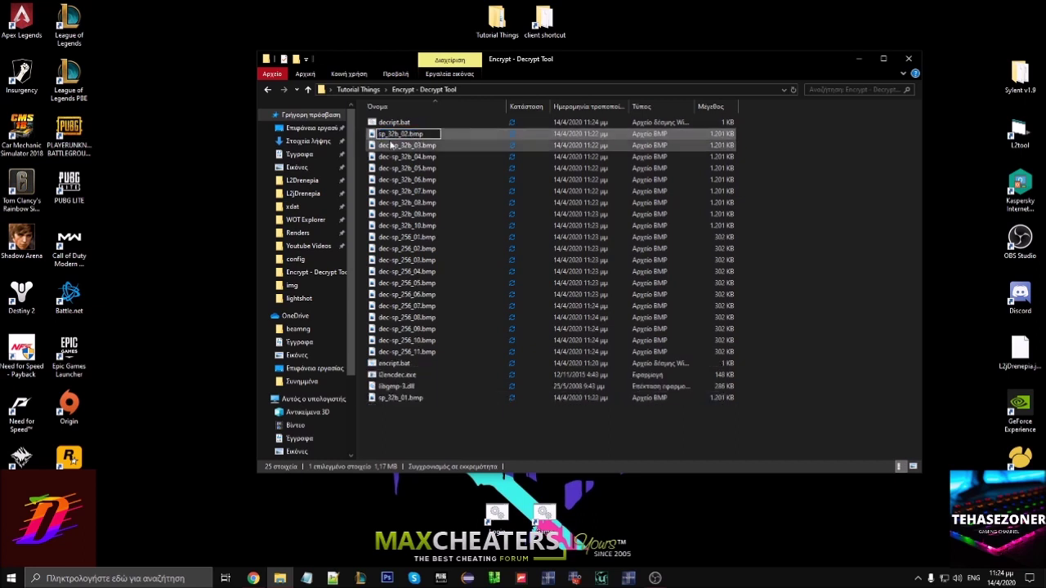
key(Return)
- Rename the decrypted file dec-sp_32b_03.bmp to sp_32b_03.bmp, removing the dec- prefix
key(F2)
key(Home)
key(Delete)
key(Delete)
key(Delete)
key(Delete)
key(Return)
- Rename the decrypted file dec-sp_32b_04.bmp to sp_32b_04.bmp, removing the dec- prefix
key(F2)
key(Home)
key(Delete)
key(Delete)
key(Delete)
key(Delete)
key(Return)
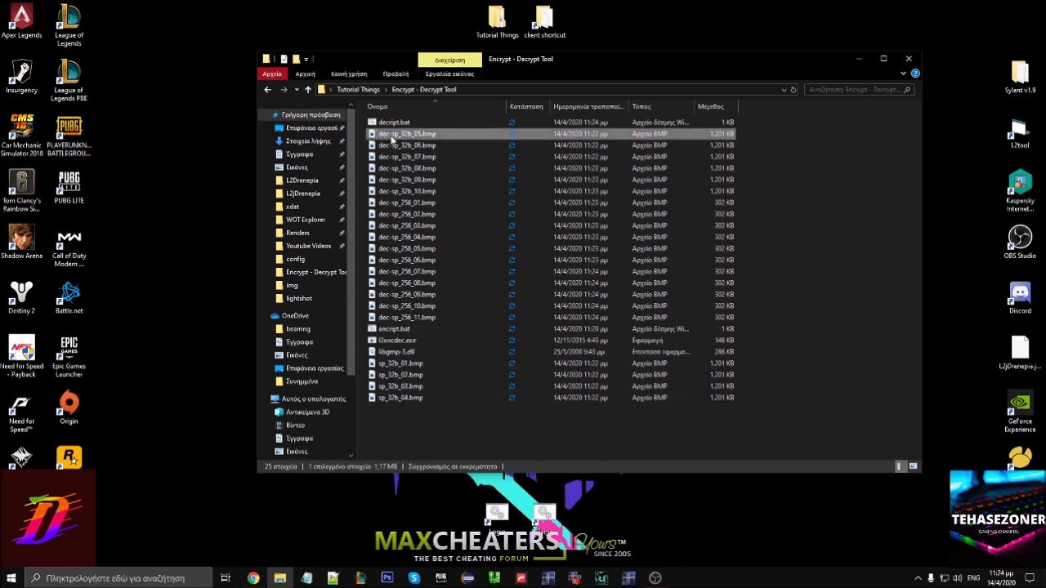
- Rename the decrypted file dec-sp_32b_05.bmp to sp_32b_05.bmp, removing the dec- prefix
key(F2)
key(Home)
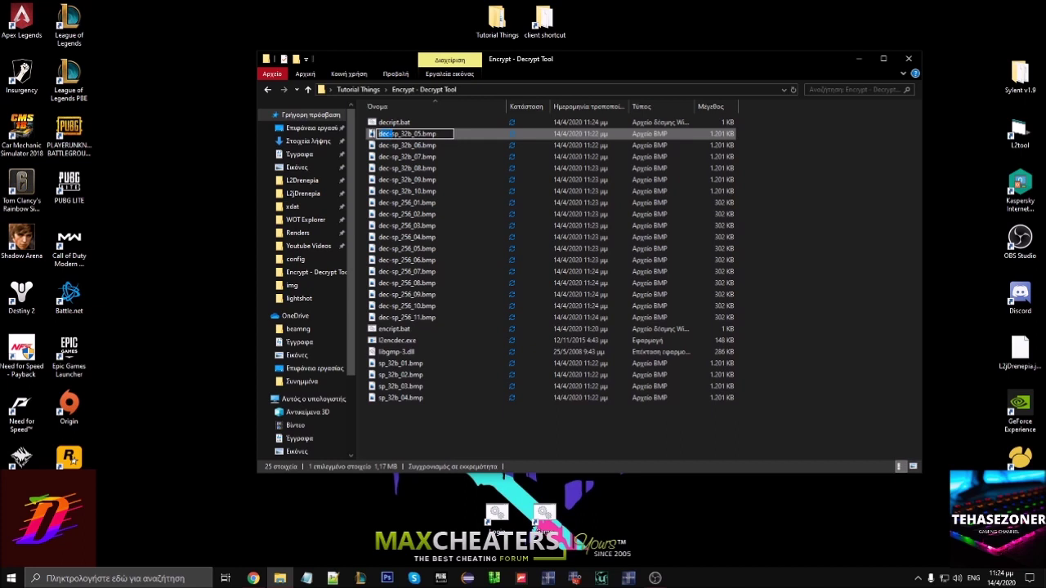
key(Delete)
key(Delete)
key(Delete)
key(Delete)
key(Return)
- Rename the decrypted file dec-sp_32b_06.bmp to sp_32b_06.bmp, removing the dec- prefix
key(F2)
key(Home)
key(Delete)
key(Delete)
key(Delete)
key(Delete)
key(Return)
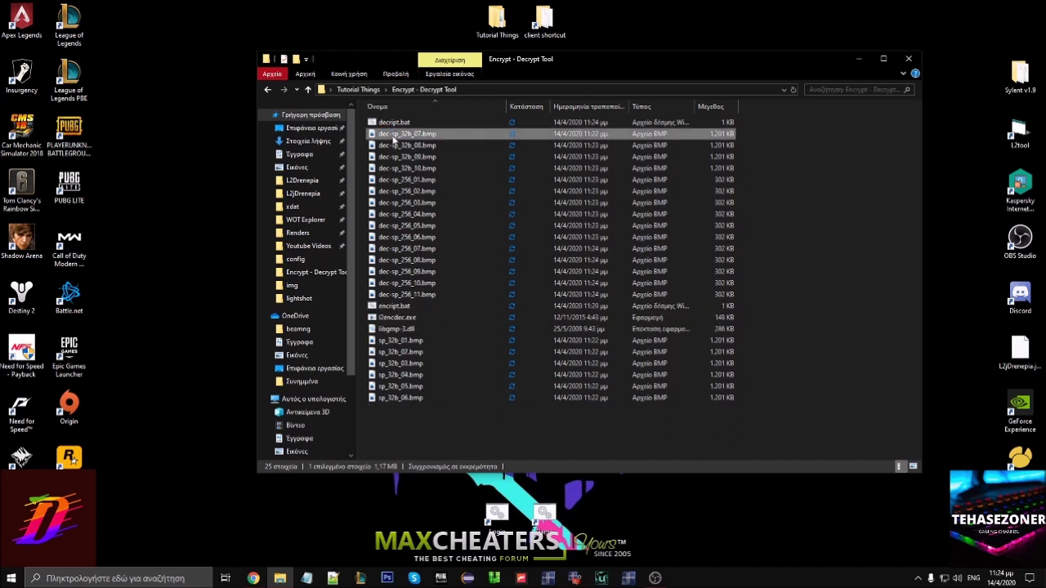
- Remove the dec- prefix from dec-sp_32b_07.bmp and dec-sp_32b_08.bmp, naming them sp_32b_07.bmp and sp_32b_08.bmp
key(F2)
key(Home)
key(Return)
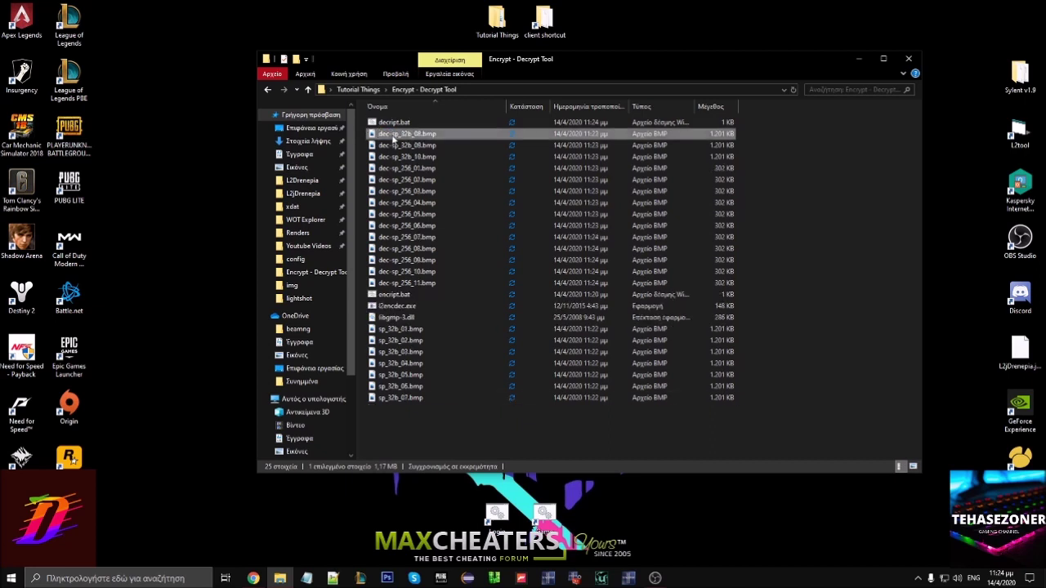
key(F2)
key(Home)
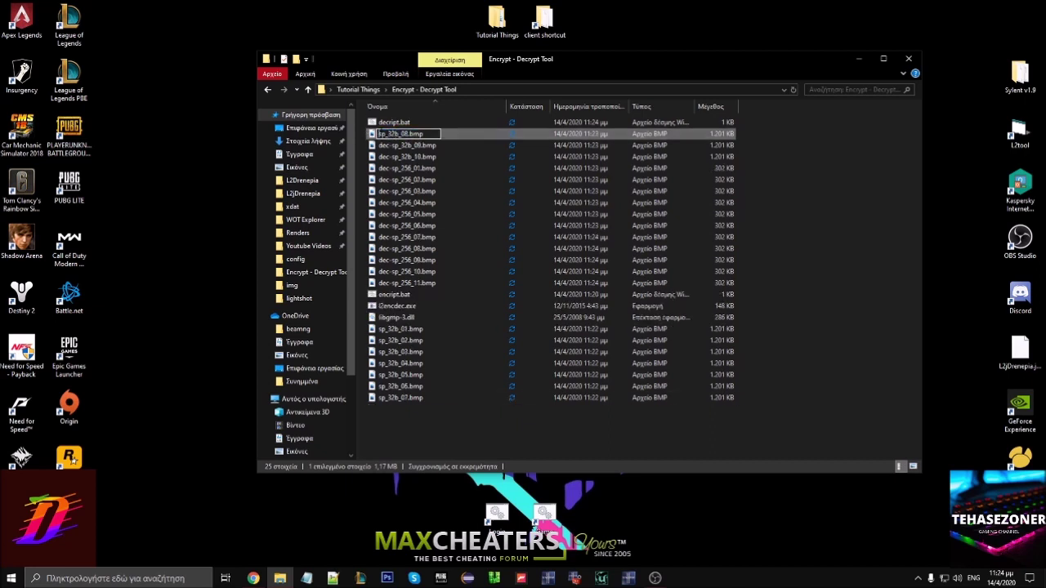
key(Return)
- Rename the decrypted file dec-sp_32b_09.bmp to sp_32b_09.bmp, removing the dec- prefix
key(F2)
key(Home)
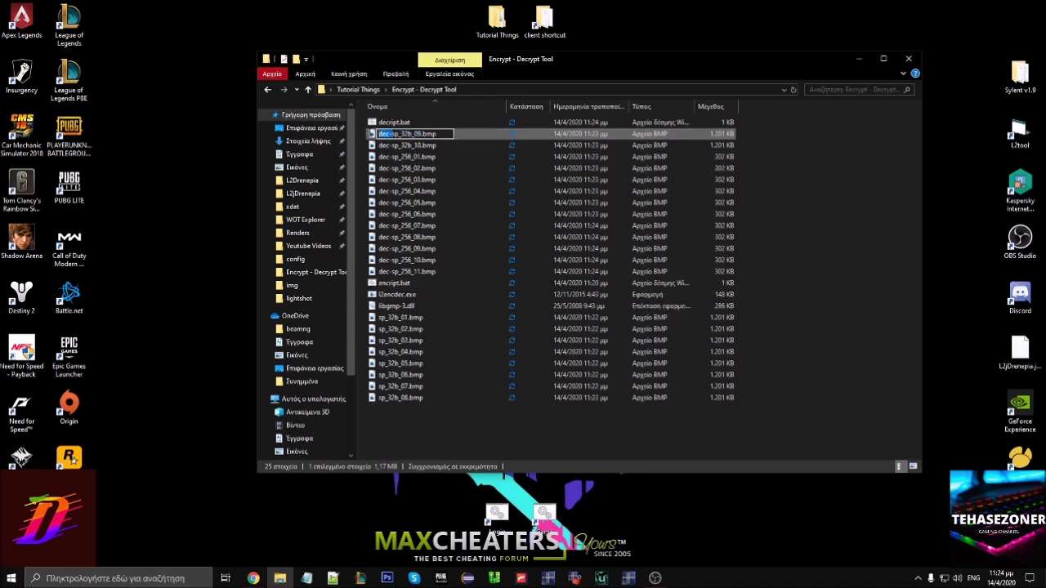
key(Delete)
key(Delete)
key(Delete)
key(Delete)
key(Return)
- Rename the decrypted file dec-sp_32b_10.bmp to sp_32b_10.bmp, removing the dec- prefix
key(F2)
key(Home)
key(Delete)
key(Delete)
key(Delete)
key(Delete)
key(Return)
- Remove the dec- prefix from dec-sp_256_01.bmp and dec-sp_256_02.bmp, naming them sp_256_01.bmp and sp_256_02.bmp
click(393, 135)
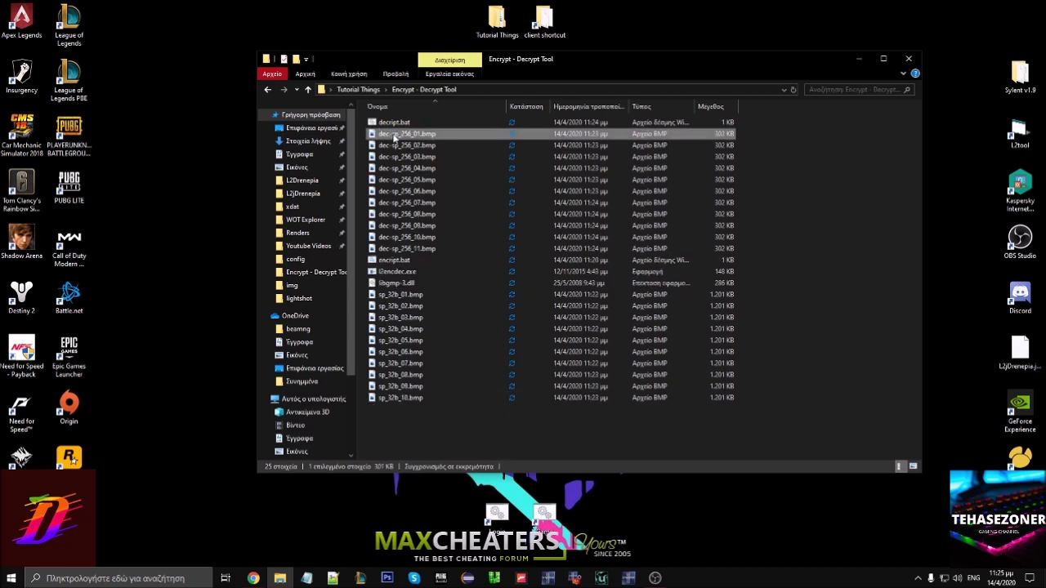
key(F2)
key(Home)
key(Return)
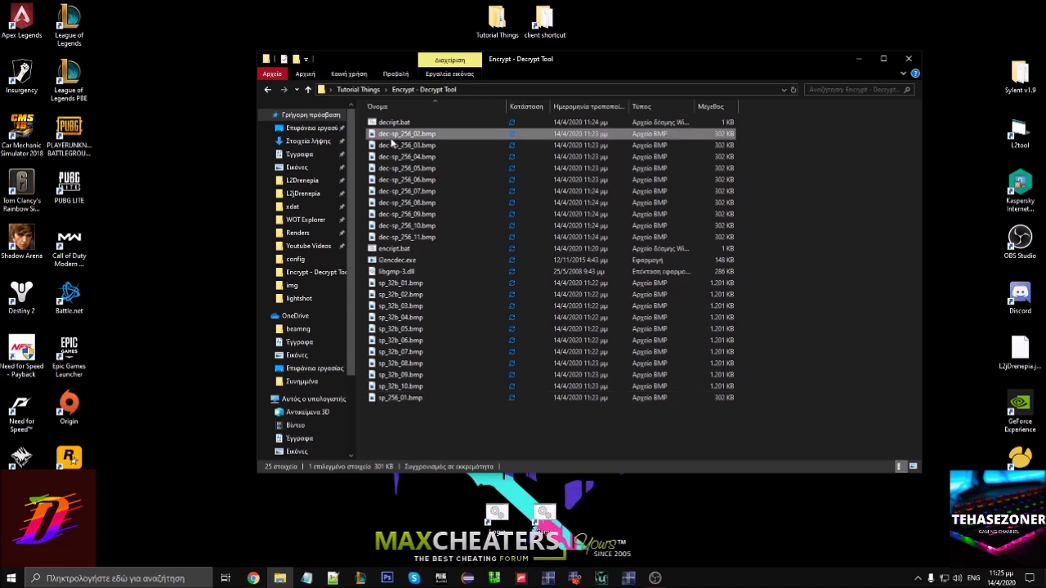
key(F2)
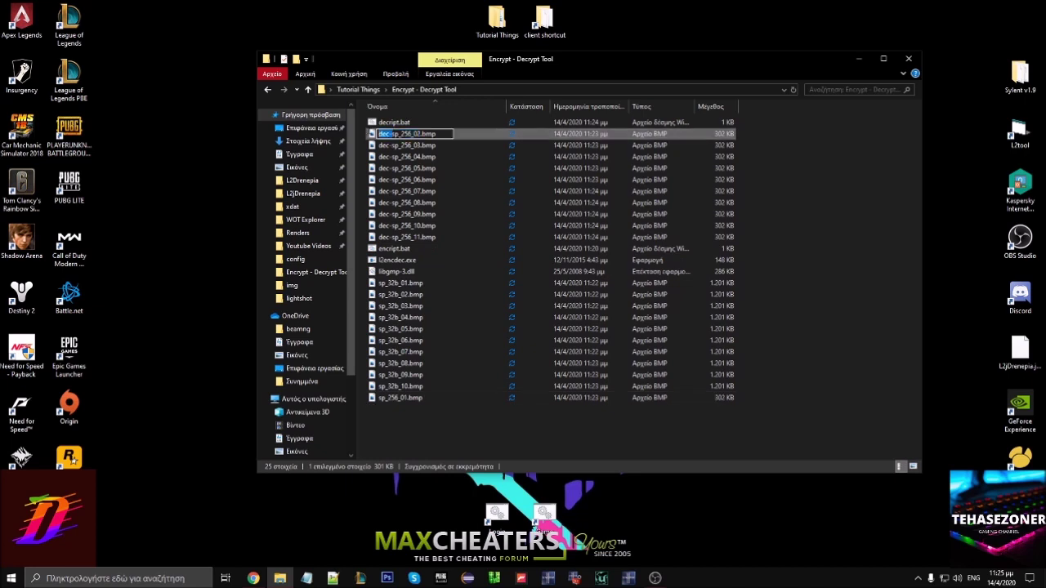
key(Delete)
key(Return)
- Rename the decrypted file dec-sp_256_03.bmp to sp_256_03.bmp, removing the dec- prefix
key(F2)
key(Home)
key(Delete)
key(Delete)
key(Delete)
key(Delete)
key(Return)
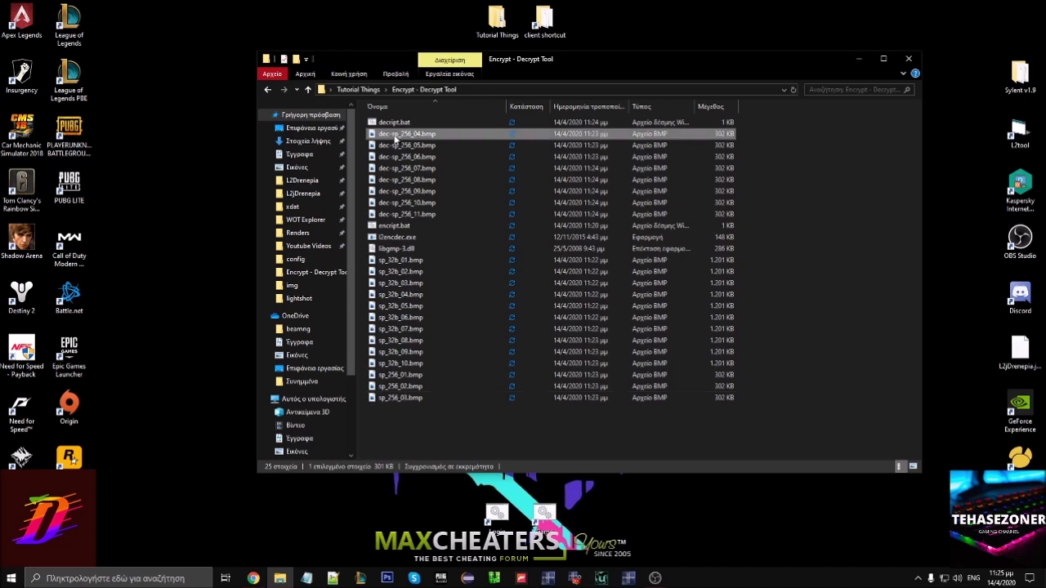
- Remove the dec- prefix from dec-sp_256_04.bmp and dec-sp_256_05.bmp, naming them sp_256_04.bmp and sp_256_05.bmp
key(F2)
click(396, 137)
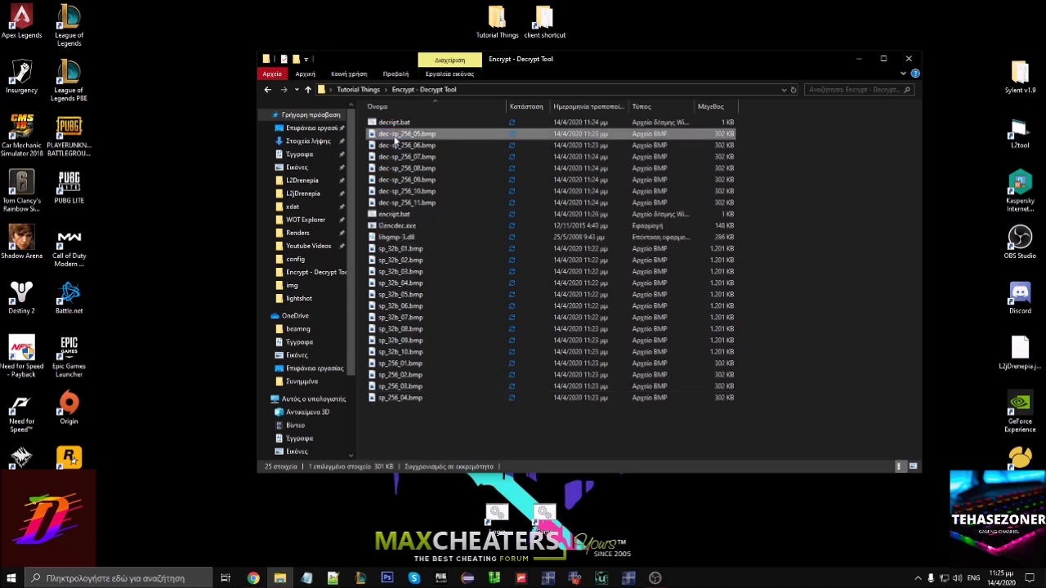
key(F2)
key(Home)
key(Delete)
key(Delete)
key(Delete)
key(Delete)
key(Return)
- Rename the decrypted file dec-sp_256_06.bmp to sp_256_06.bmp, removing the dec- prefix
key(F2)
key(Home)
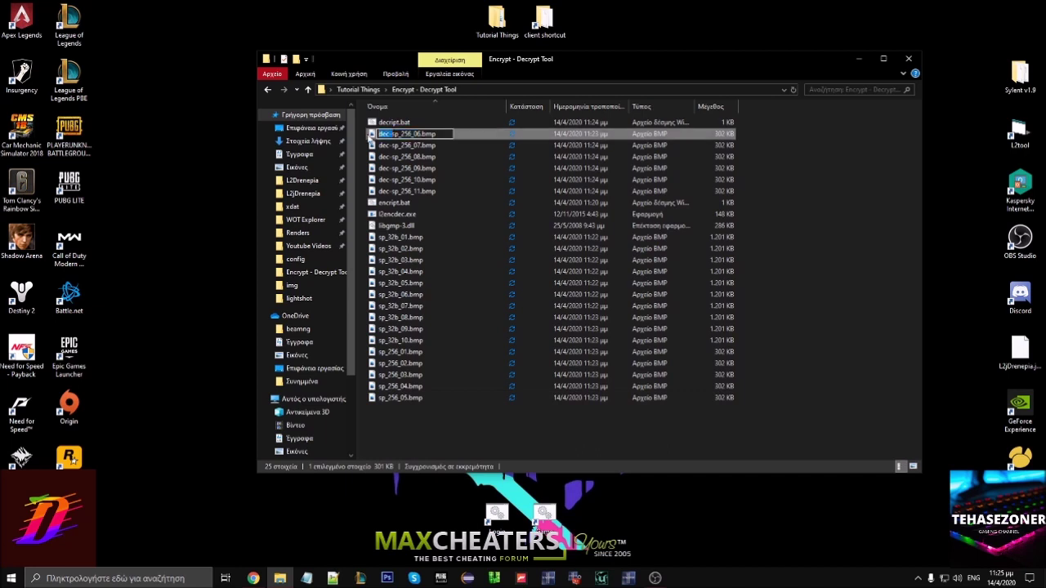
key(Delete)
key(Delete)
key(Delete)
key(Delete)
key(Return)
- Rename the decrypted file dec-sp_256_07.bmp to sp_256_07.bmp, removing the dec- prefix
click(393, 140)
key(F2)
key(Home)
key(Delete)
key(Delete)
key(Delete)
key(Delete)
key(Return)
- Rename the decrypted file dec-sp_256_08.bmp to sp_256_08.bmp, removing the dec- prefix
click(393, 140)
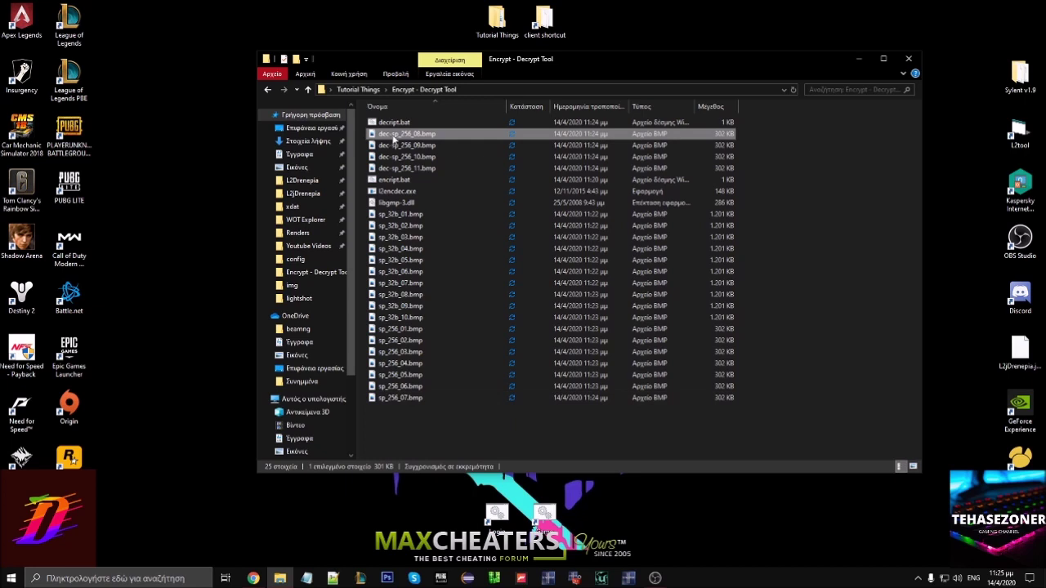
key(F2)
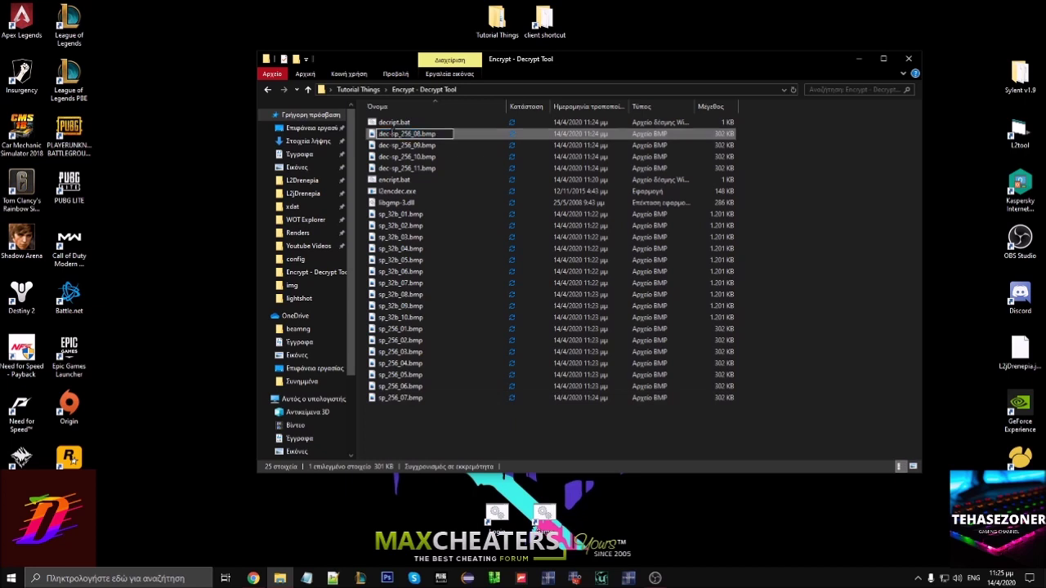
key(Home)
key(Delete)
key(Delete)
key(Delete)
key(Delete)
key(Return)
- Rename the decrypted file dec-sp_256_09.bmp to sp_256_09.bmp, removing the dec- prefix
click(390, 138)
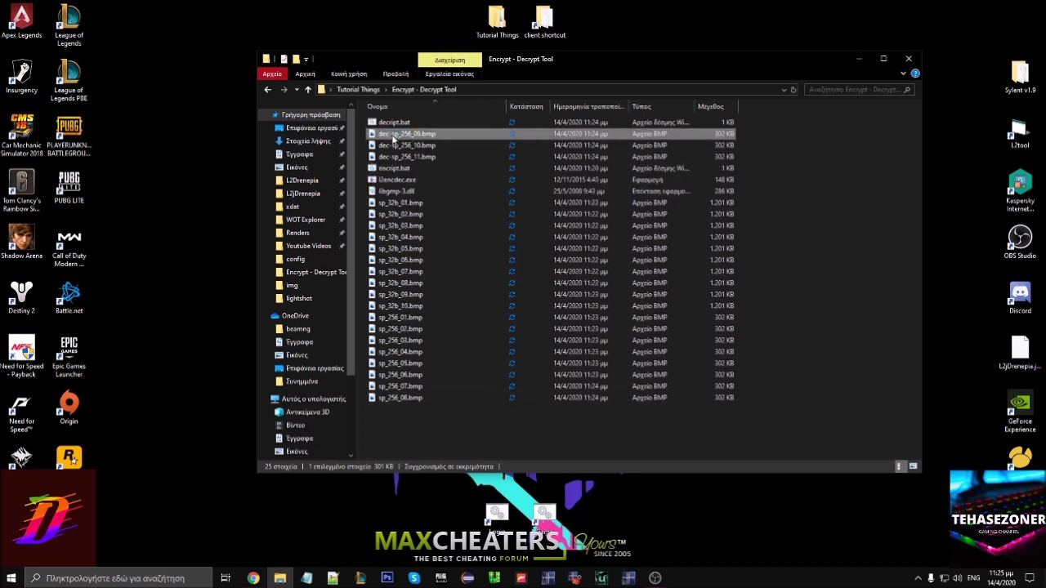
key(F2)
key(Home)
key(Delete)
key(Delete)
key(Delete)
key(Delete)
key(Return)
- Rename the decrypted file dec-sp_256_10.bmp to sp_256_10.bmp, removing the dec- prefix
click(393, 137)
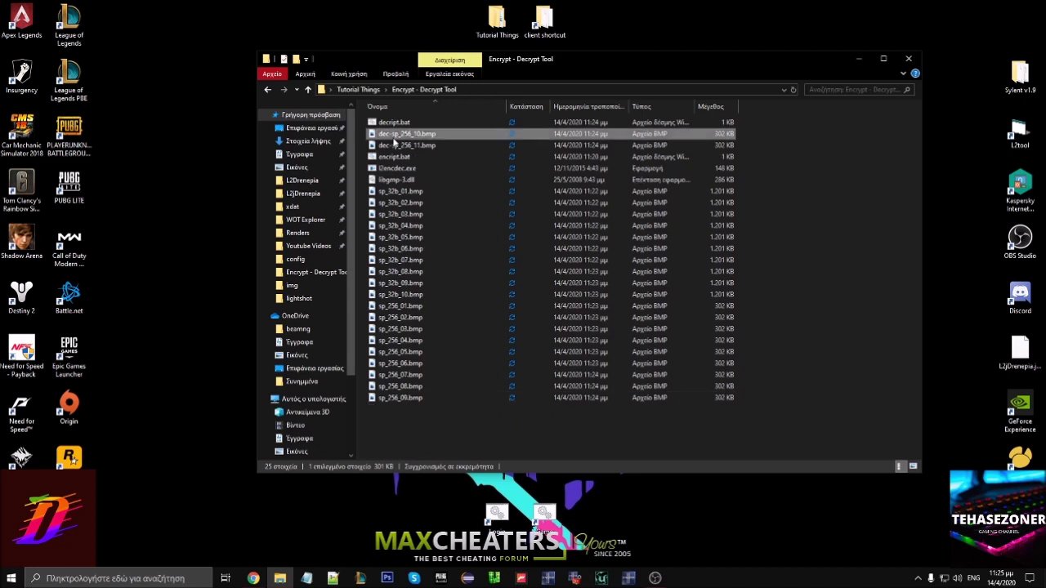
key(F2)
key(Home)
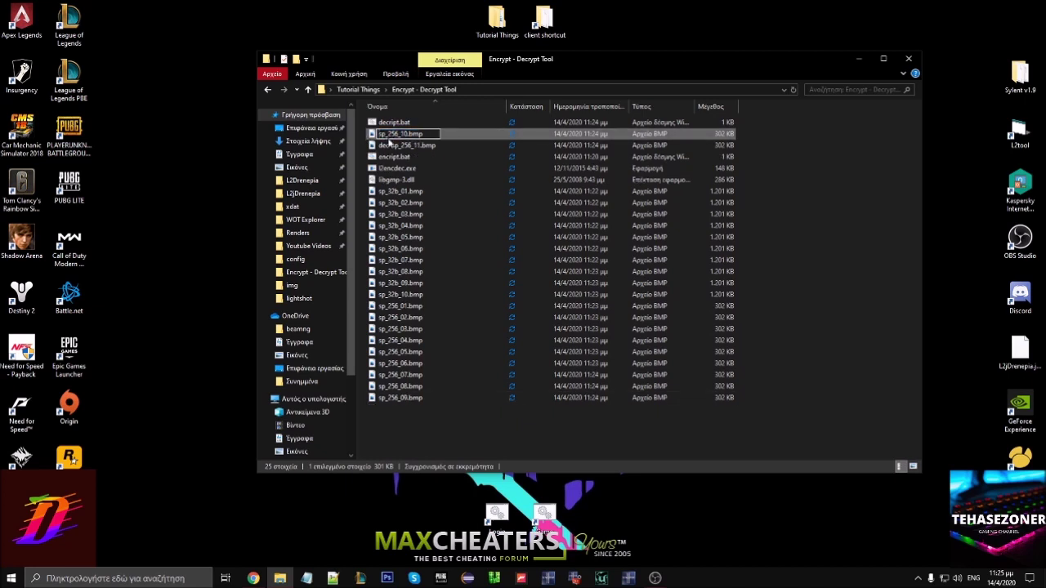
key(Return)
- Rename the decrypted file dec-sp_256_11.bmp to sp_256_11.bmp, removing the dec- prefix
click(393, 137)
key(F2)
key(Home)
key(Delete)
key(Delete)
key(Delete)
key(Delete)
key(Return)
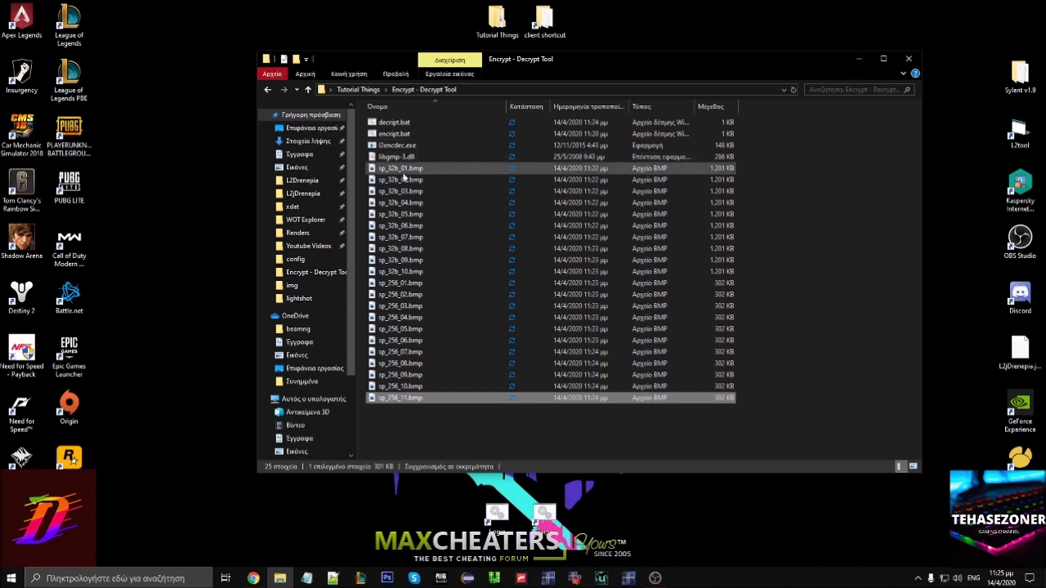
- Open sp_32b_01.bmp and sp_256_01.bmp from the Encrypt - Decrypt Tool folder in Adobe Photoshop CS6
right_click(406, 170)
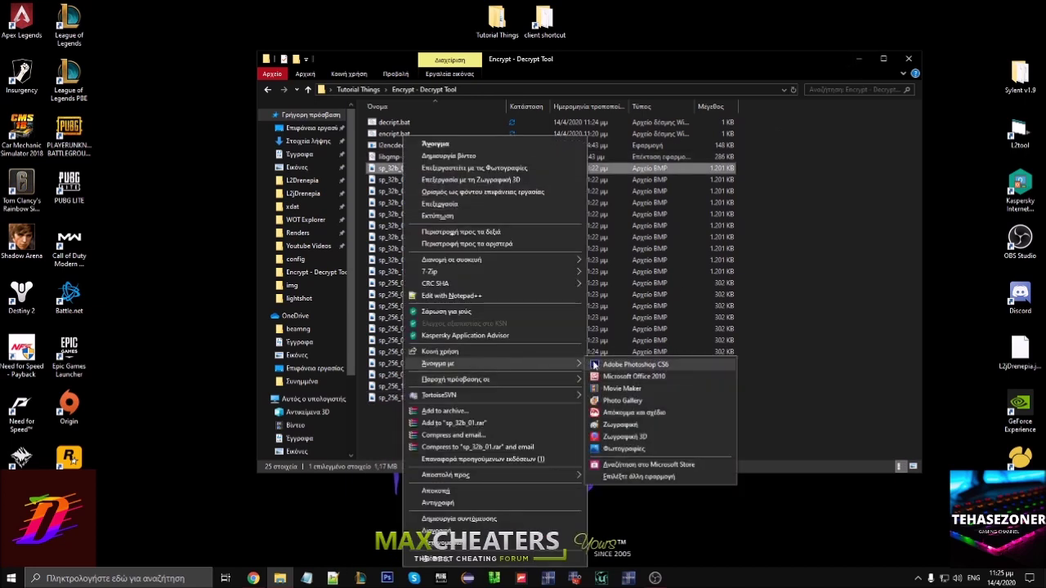
click(593, 365)
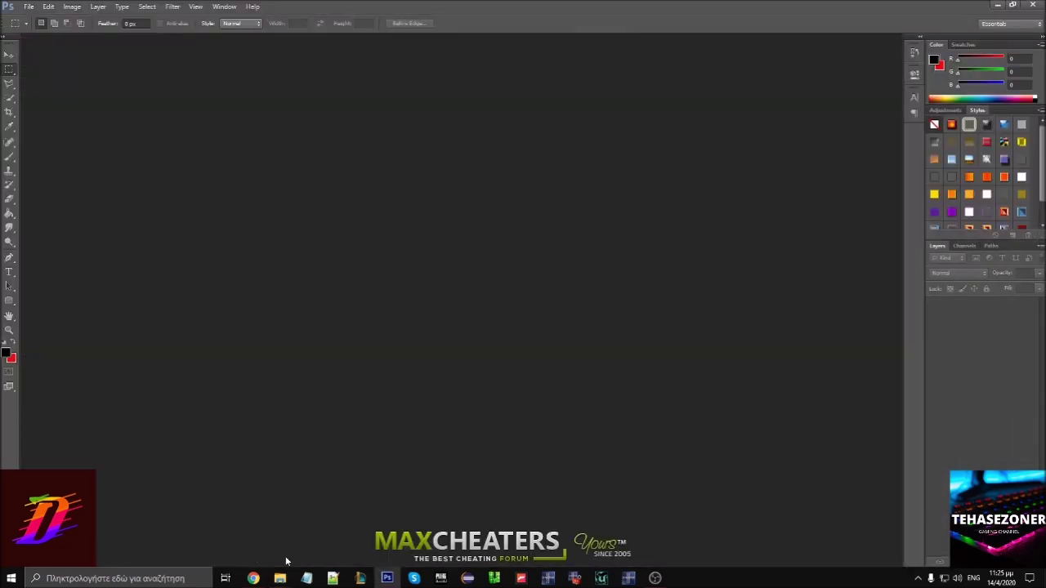
click(279, 579)
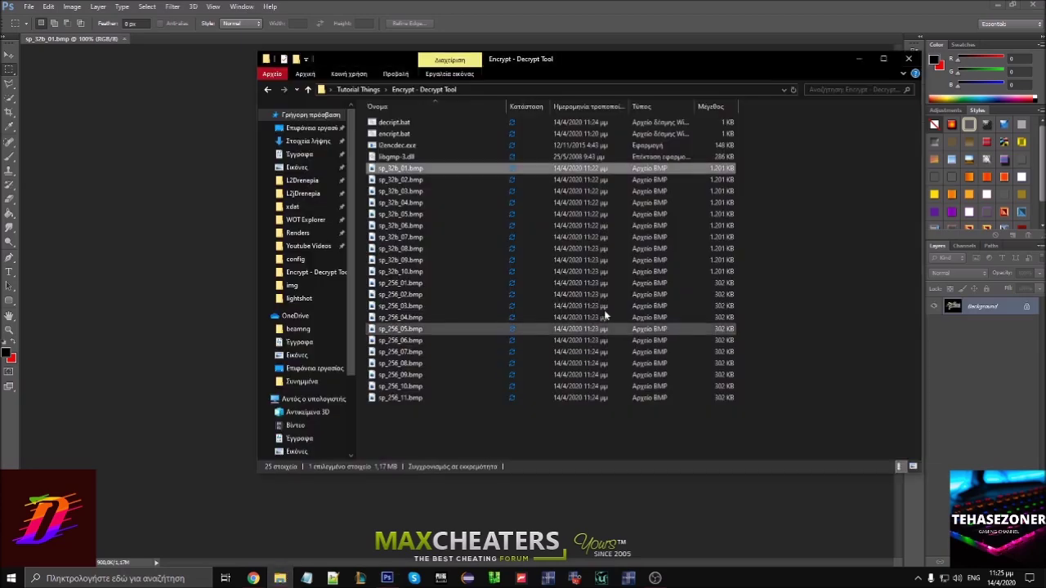
right_click(409, 283)
mouse_move(530, 363)
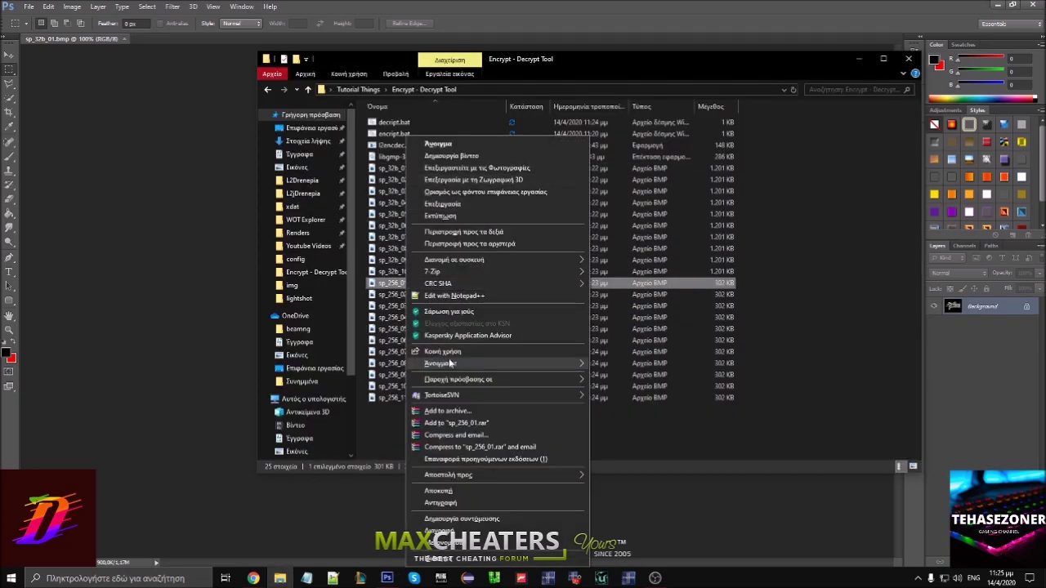
click(654, 364)
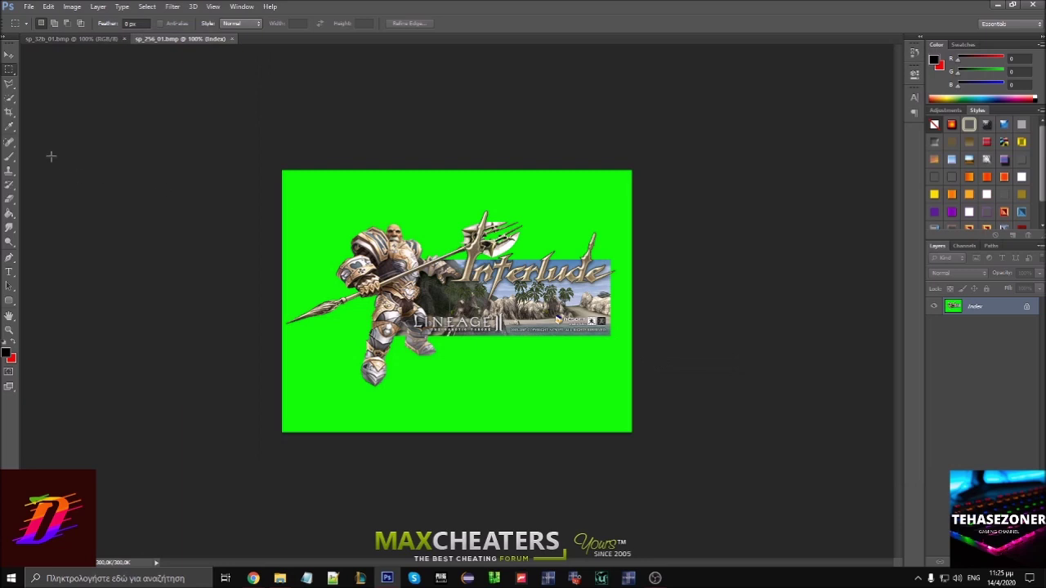
- Sample the green background of sp_256_01.bmp and brush it over the Interlude artwork to cover it completely
click(8, 128)
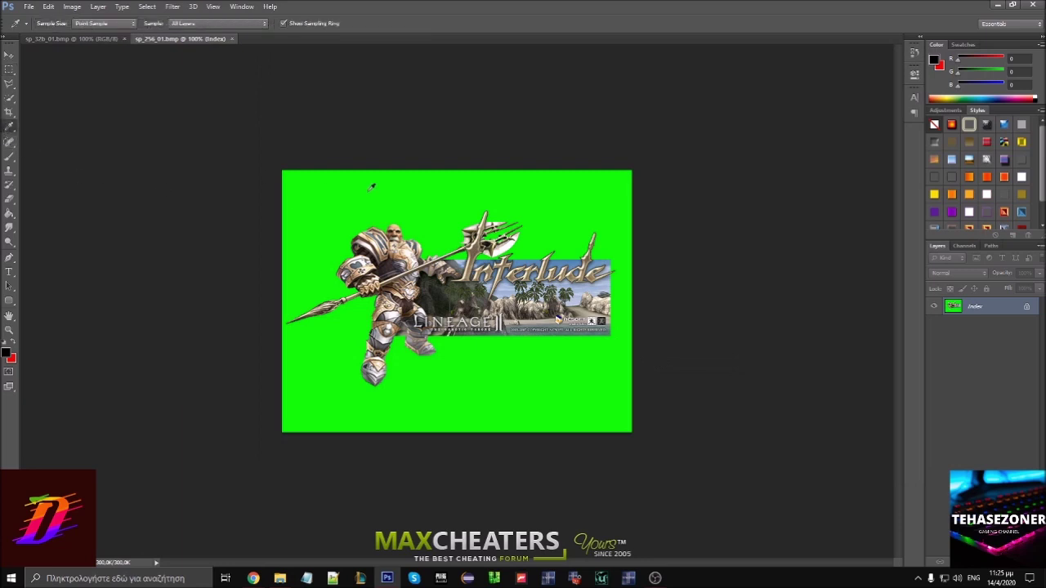
click(10, 162)
mouse_move(241, 215)
mouse_down()
mouse_move(671, 245)
mouse_move(343, 335)
mouse_move(456, 401)
mouse_up()
- In sp_32b_01.bmp, sample the black background and brush it over the Interlude artwork to cover it completely
click(98, 40)
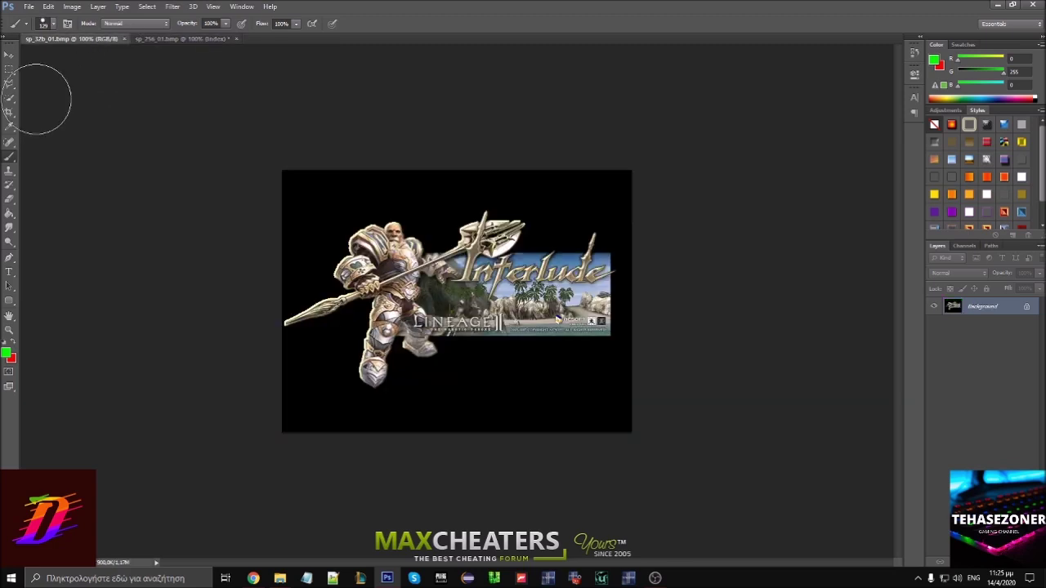
click(8, 129)
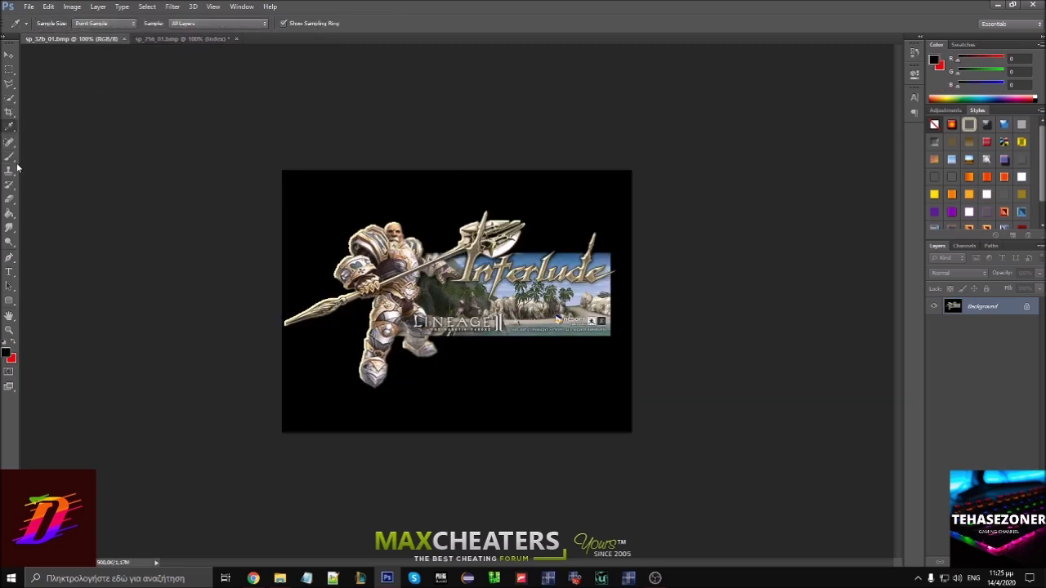
click(10, 162)
mouse_move(344, 229)
mouse_down()
mouse_move(918, 227)
mouse_move(215, 256)
mouse_move(128, 327)
mouse_move(513, 347)
mouse_up()
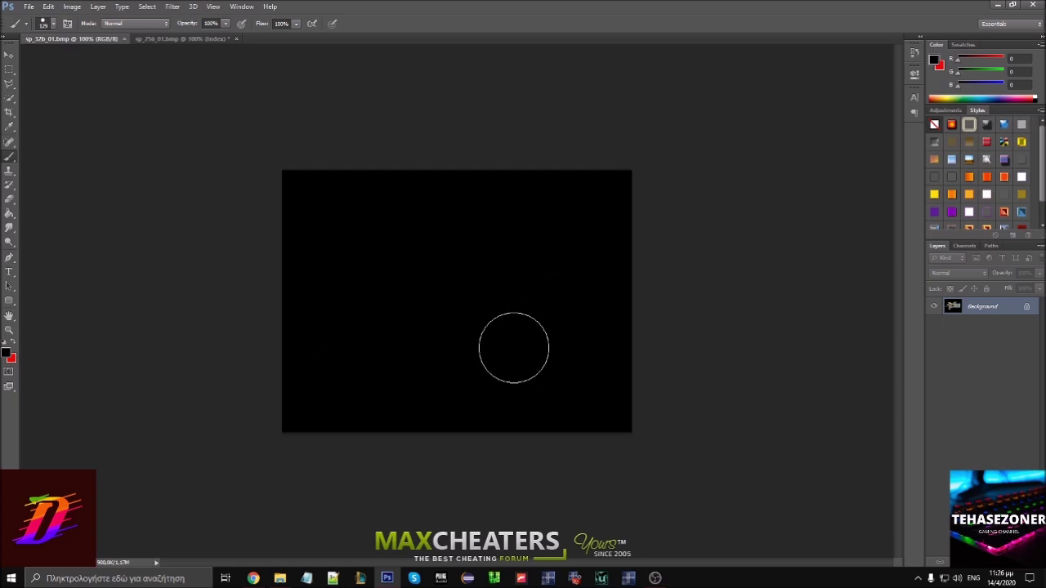
- Paint the white silhouette in the Alpha 1 channel of sp_32b_01.bmp black, then return to the RGB channel
click(964, 246)
click(968, 327)
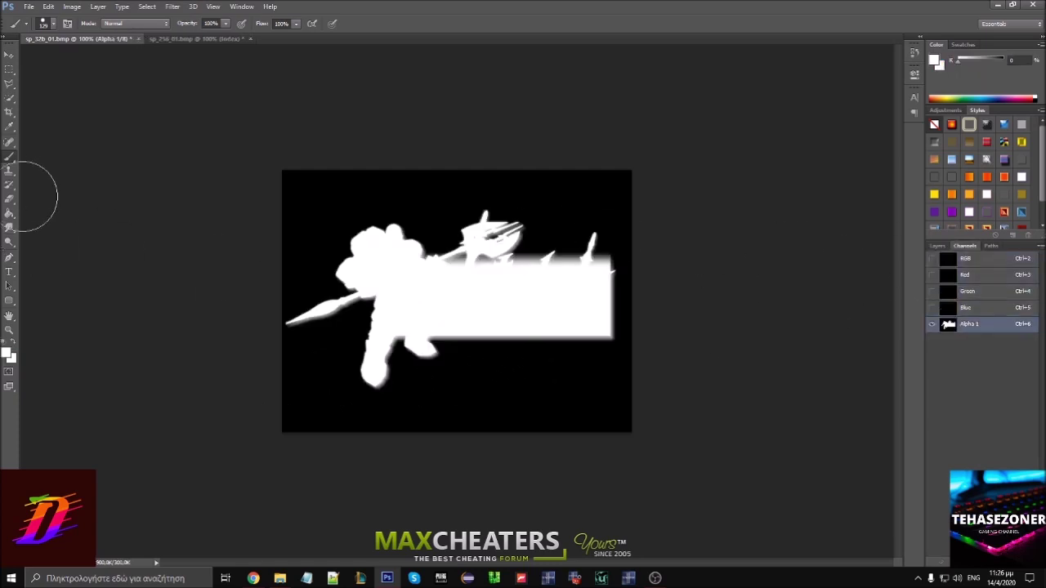
click(8, 352)
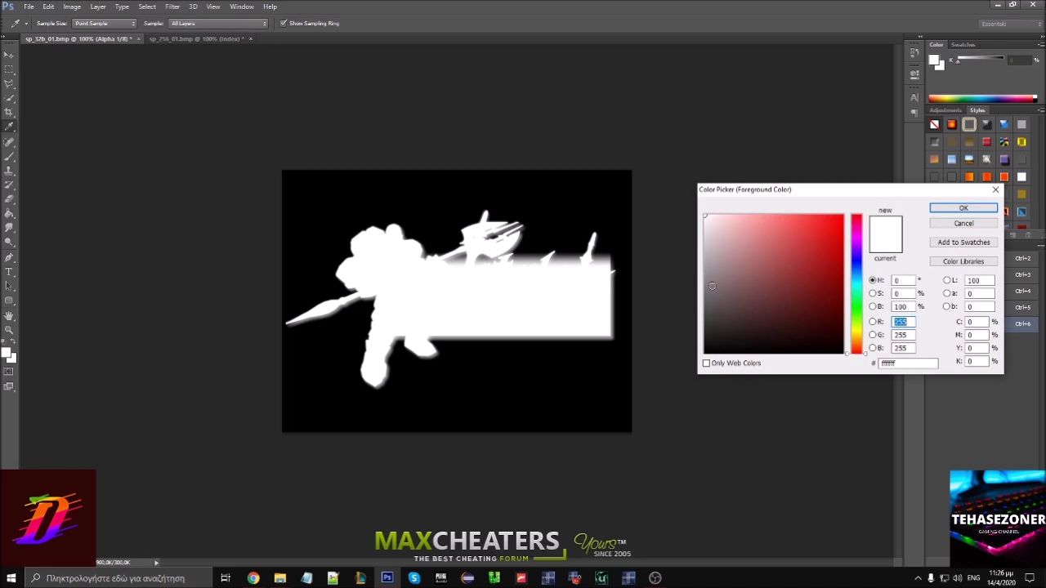
click(960, 206)
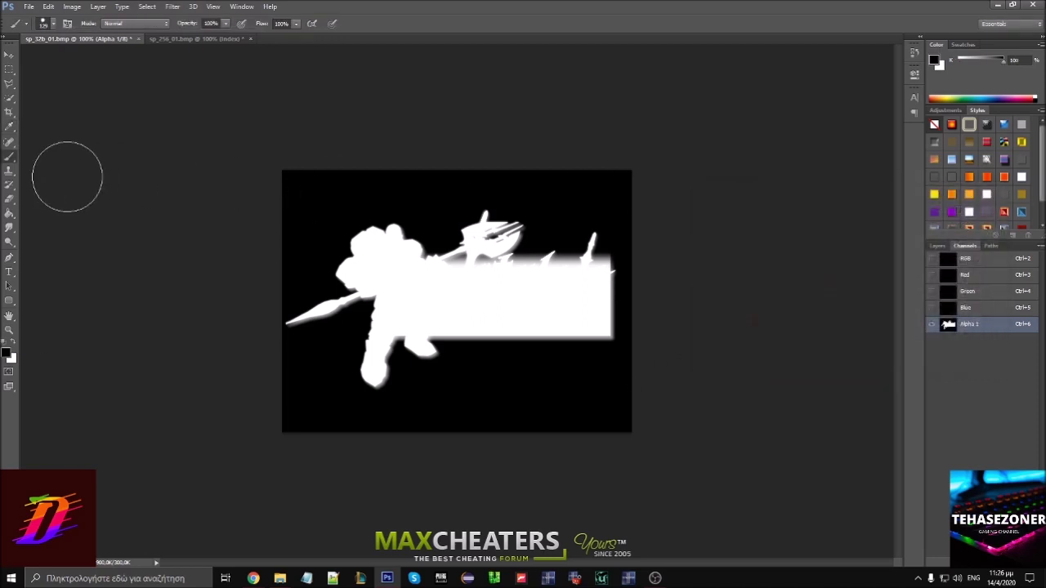
mouse_move(270, 207)
mouse_down()
mouse_move(575, 217)
mouse_move(180, 299)
mouse_move(675, 364)
mouse_move(686, 409)
mouse_up()
click(975, 260)
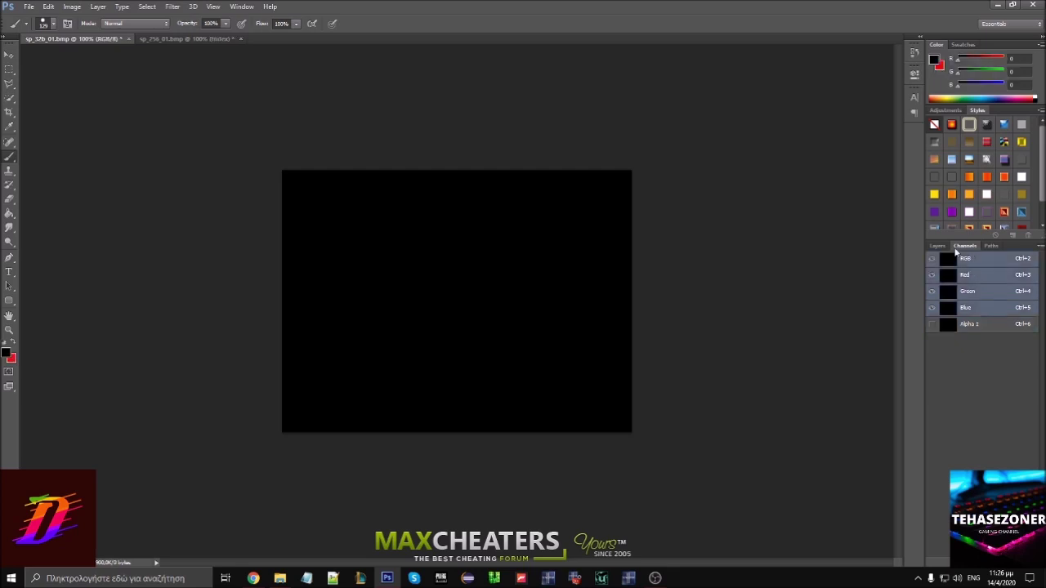
- Open splash_screen.png from the Splash Screen folder of Tutorial Things in Adobe Photoshop CS6
click(937, 246)
click(9, 54)
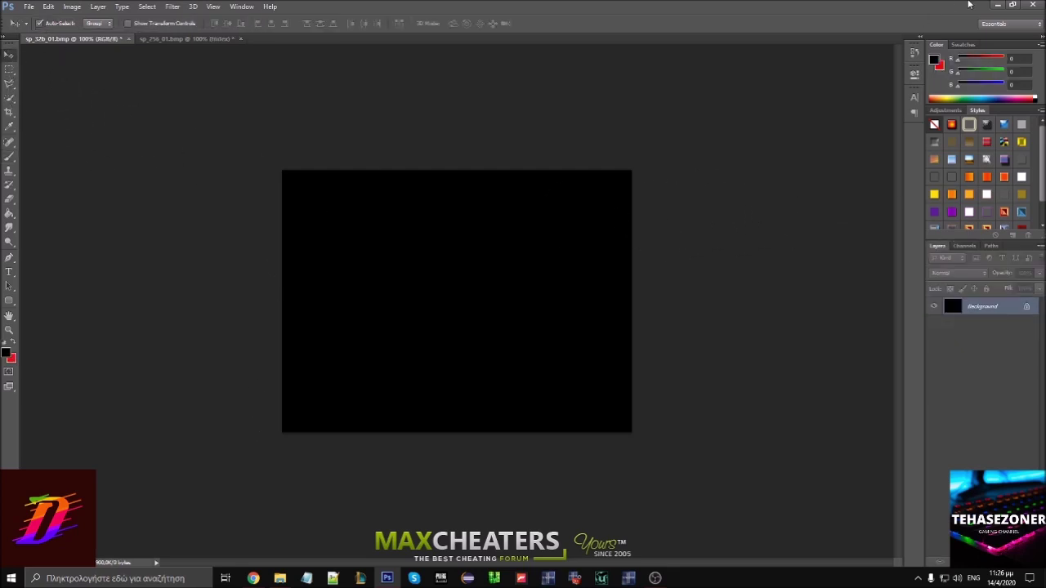
click(997, 4)
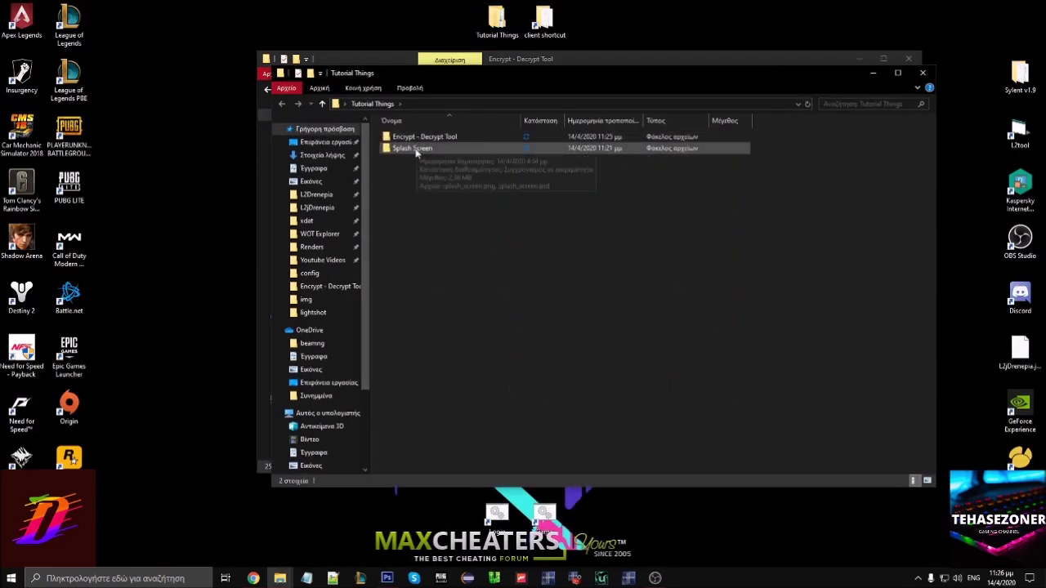
double_click(400, 145)
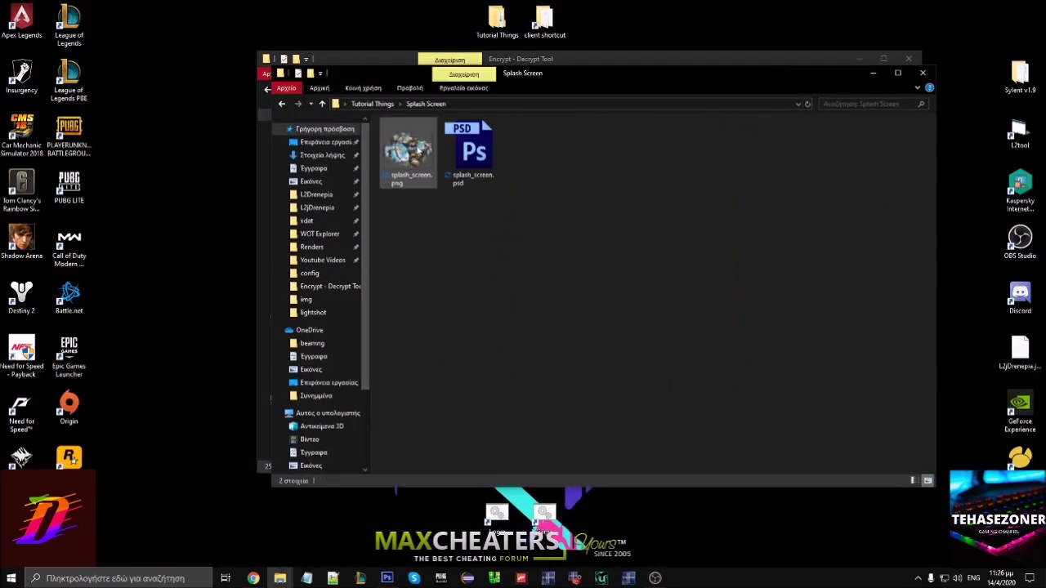
right_click(402, 160)
mouse_move(475, 363)
click(610, 369)
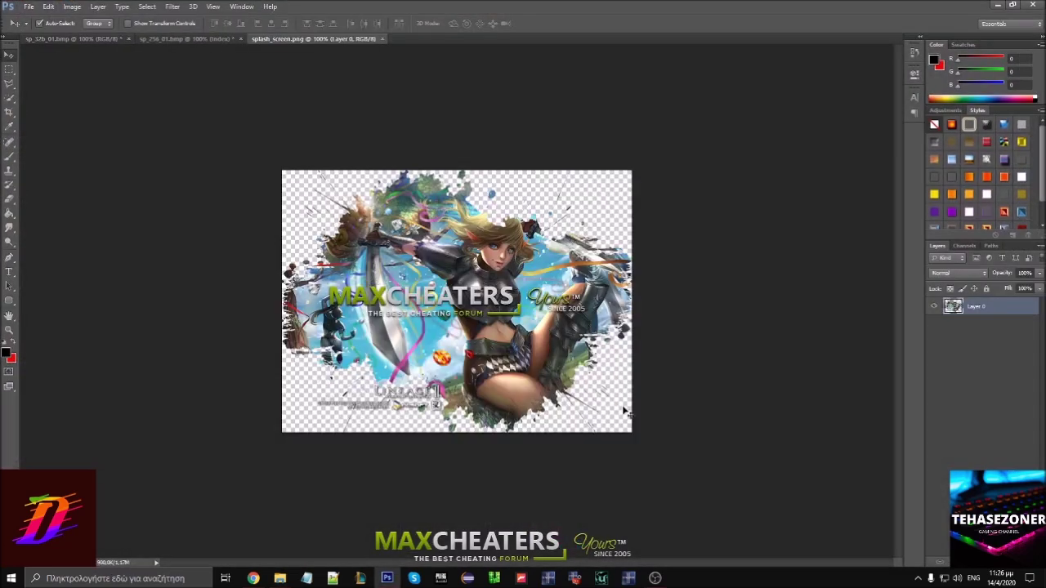
- Copy the splash_screen.png artwork into sp_32b_01.bmp, align it exactly with the full canvas and clear the selection
mouse_move(279, 578)
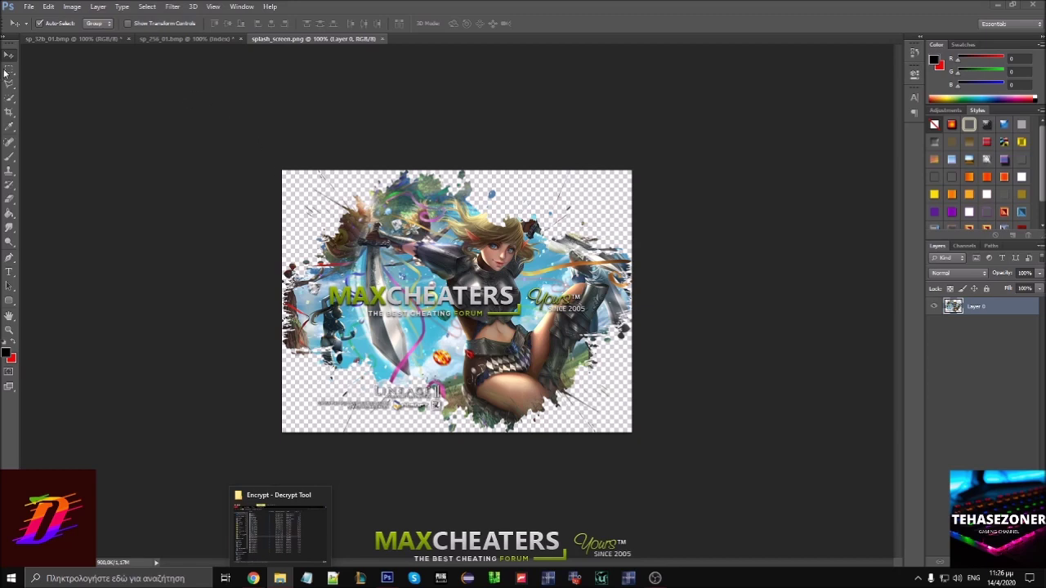
drag(293, 206, 448, 231)
click(7, 74)
drag(281, 170, 662, 388)
click(7, 52)
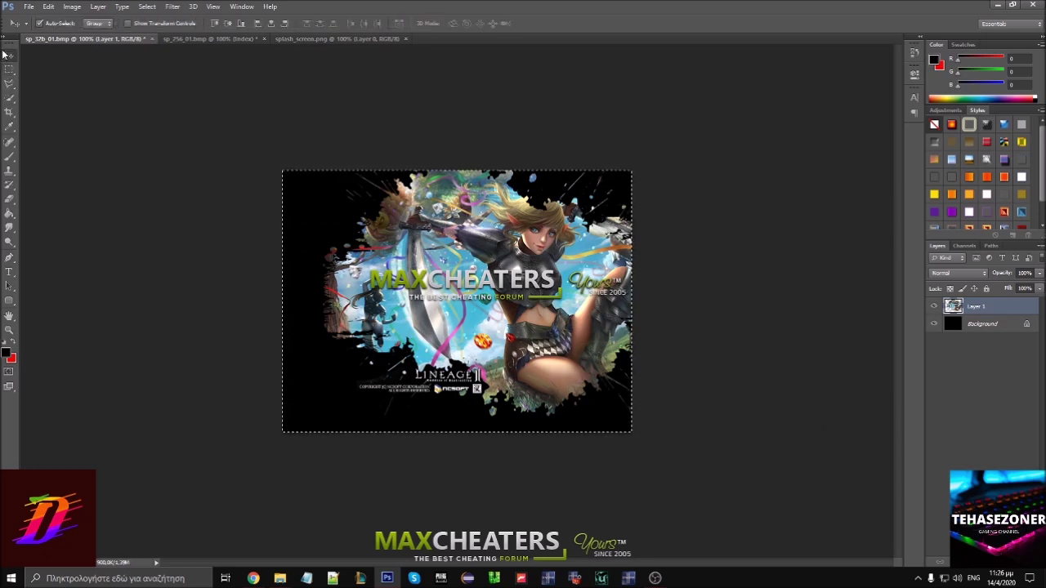
click(257, 23)
click(228, 23)
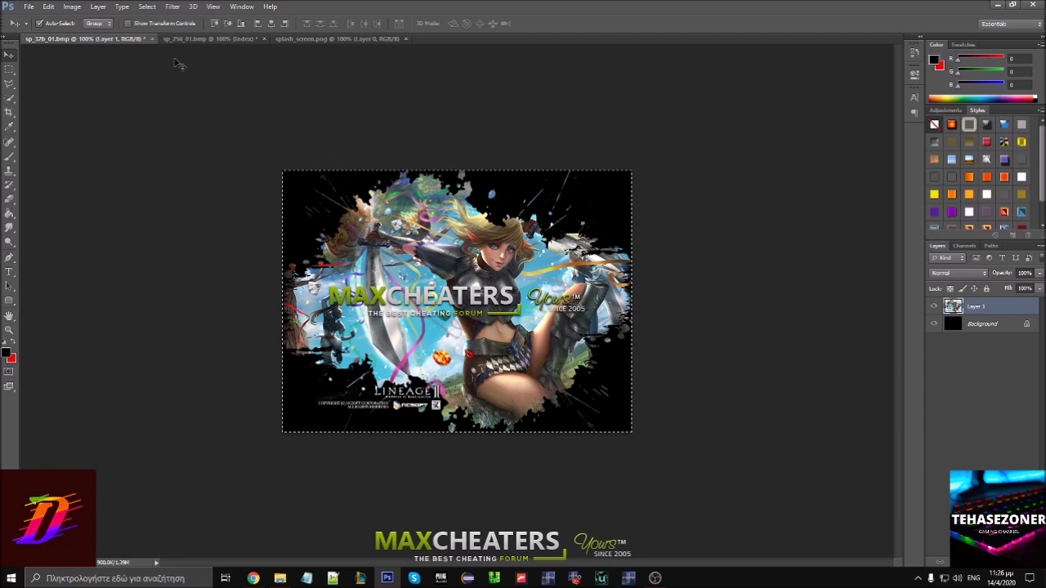
key(ctrl+d)
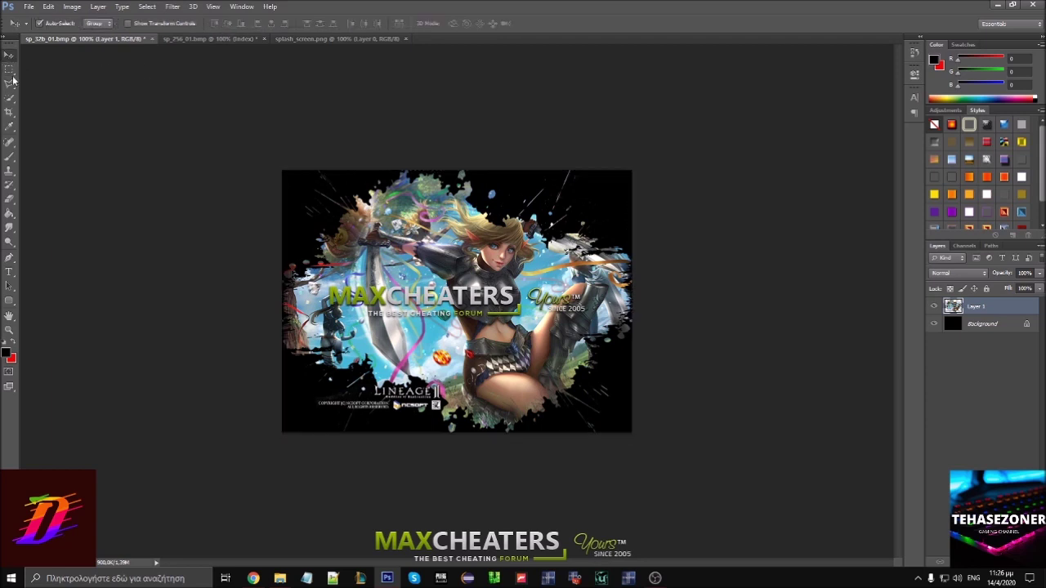
- Close splash_screen.png and load the outline of the artwork layer in sp_32b_01.bmp as a selection
click(14, 105)
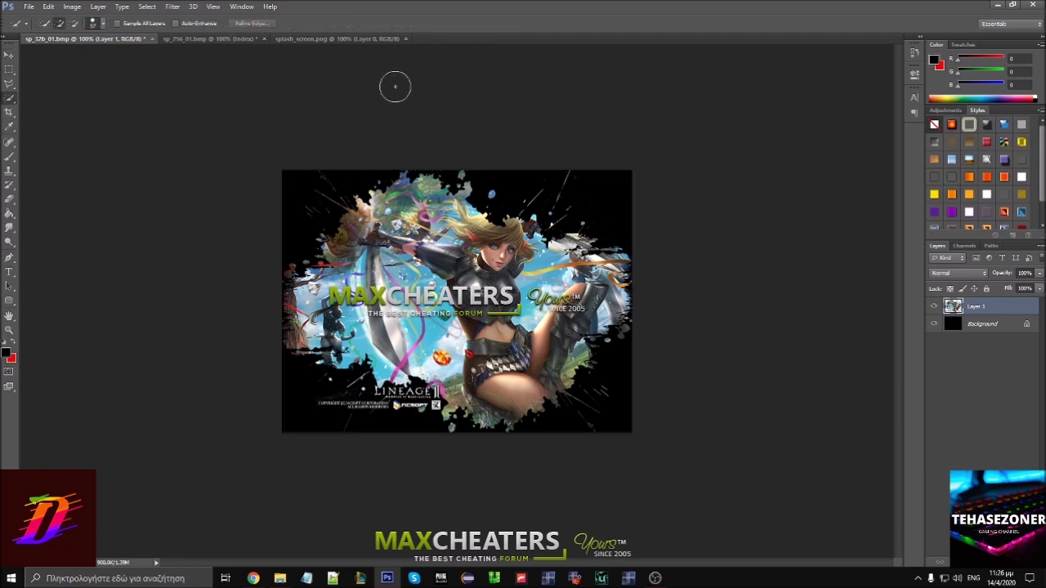
click(407, 39)
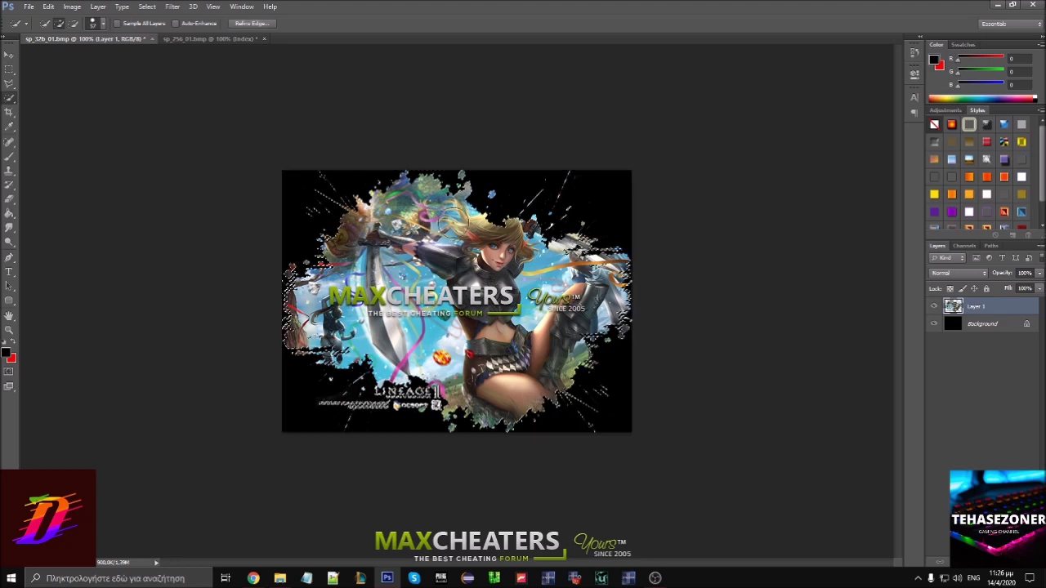
- Paint the selected artwork shape white (ffffff) in the Alpha 1 channel of sp_32b_01.bmp, then return to the RGB channel and layers
click(962, 246)
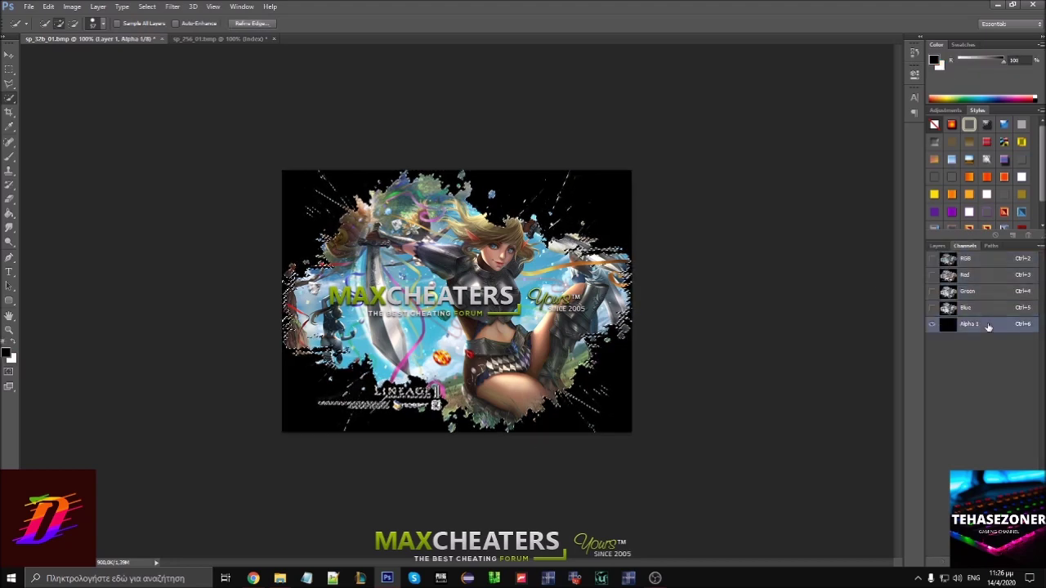
click(969, 324)
click(7, 354)
click(706, 216)
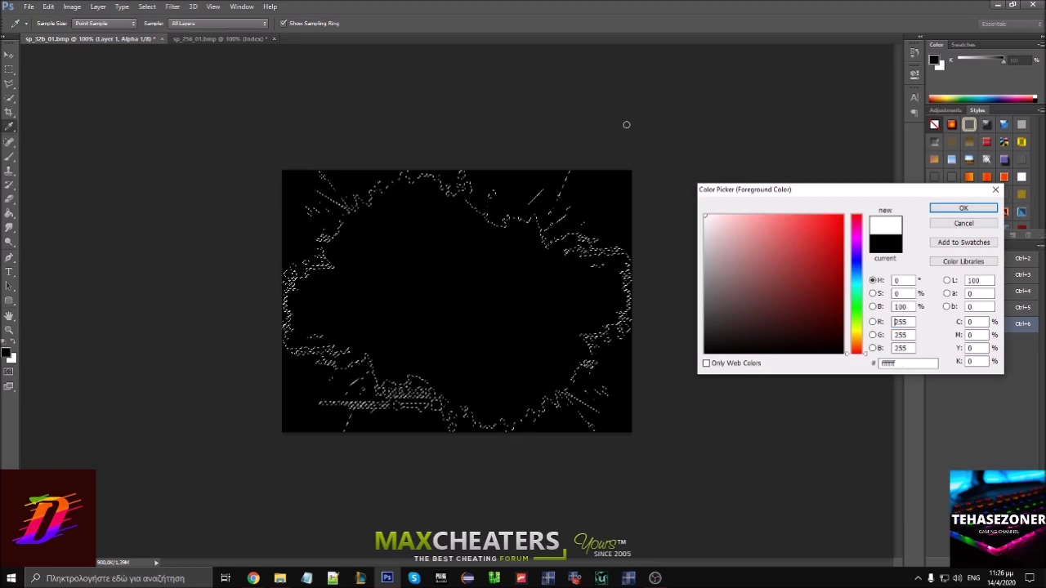
click(963, 209)
click(10, 157)
mouse_move(205, 199)
mouse_down()
mouse_move(215, 179)
mouse_move(776, 220)
mouse_move(197, 292)
mouse_up()
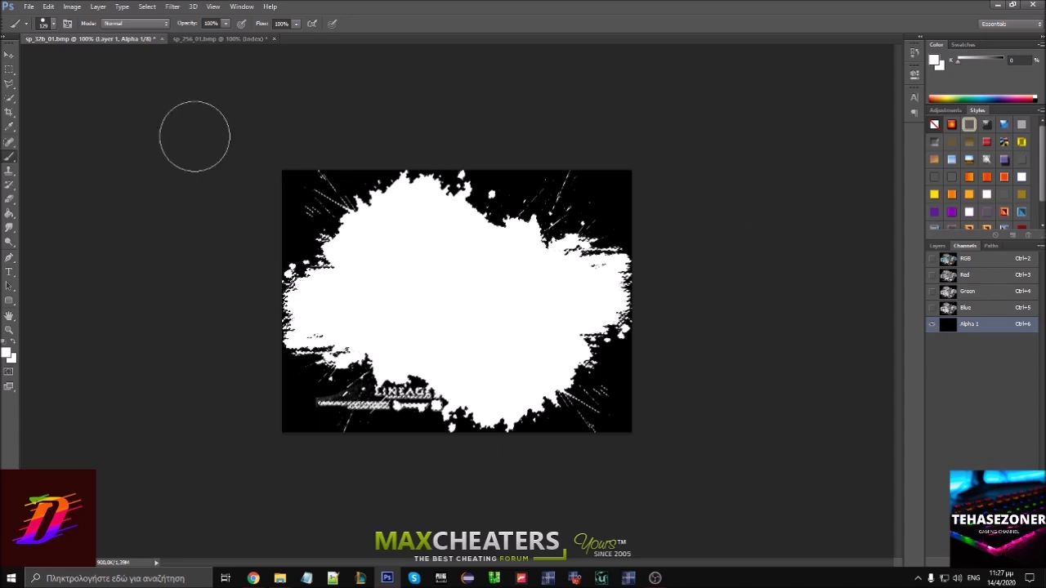
click(991, 260)
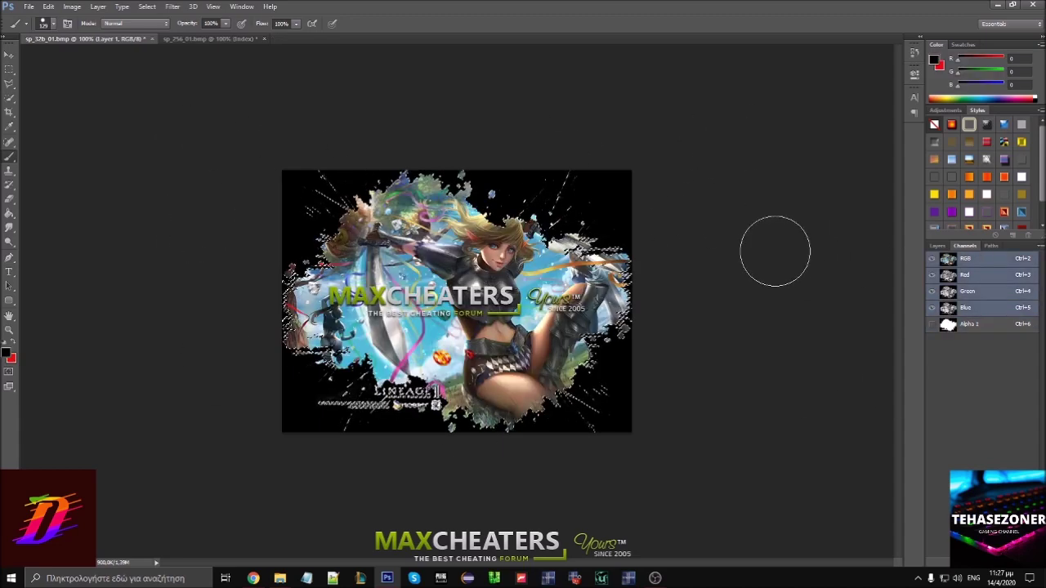
click(937, 245)
- Copy the selected artwork onto the green background of sp_256_01.bmp at the matching position, and clear the selection in both images
click(7, 55)
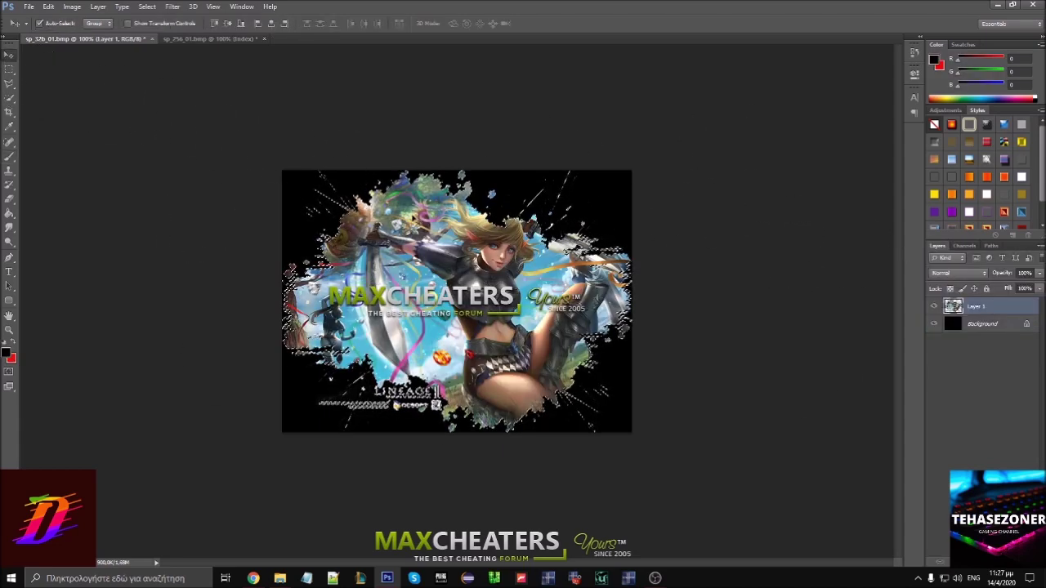
drag(408, 216, 439, 240)
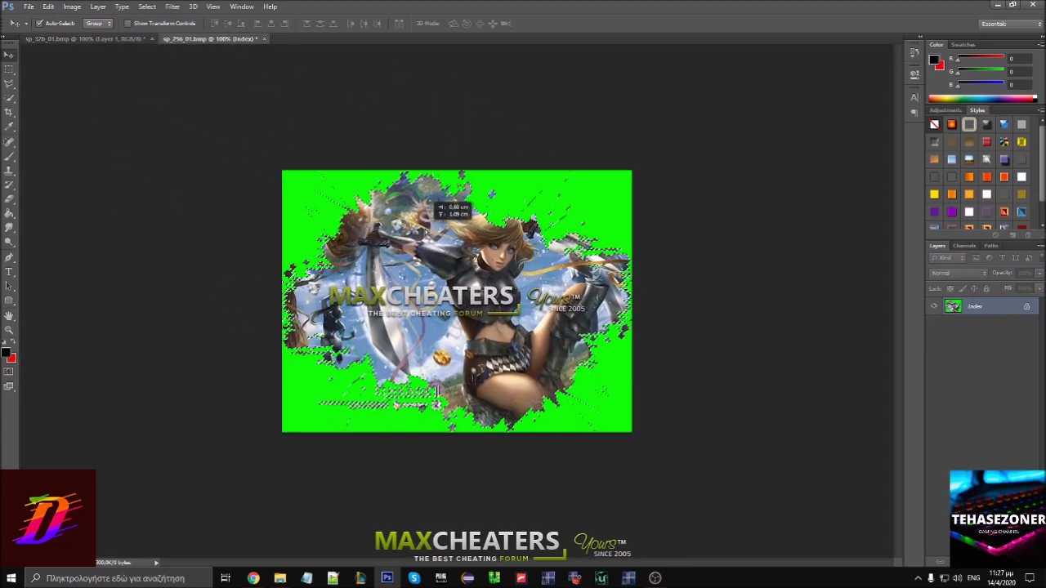
click(125, 39)
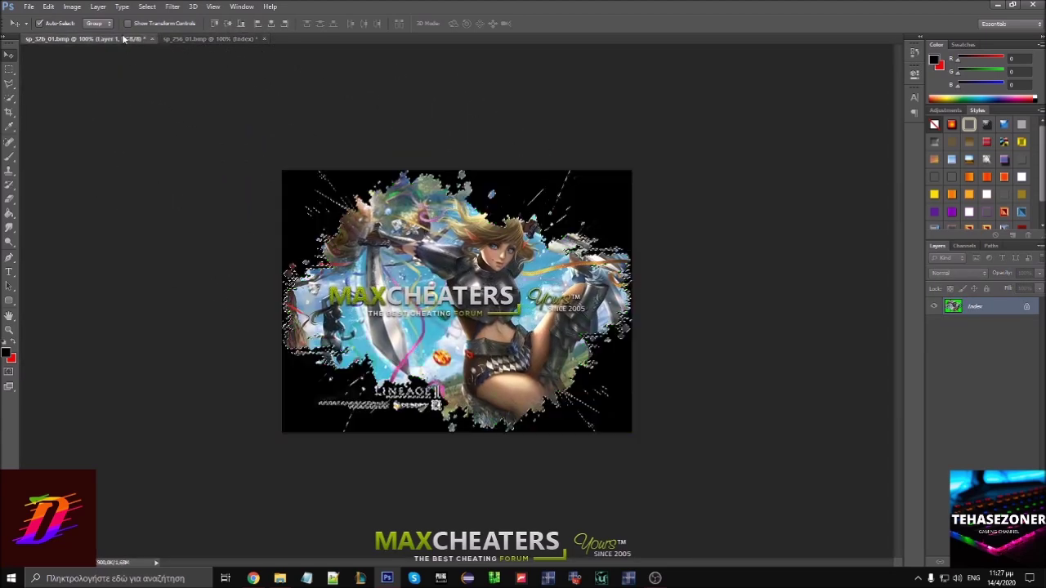
click(196, 40)
click(9, 69)
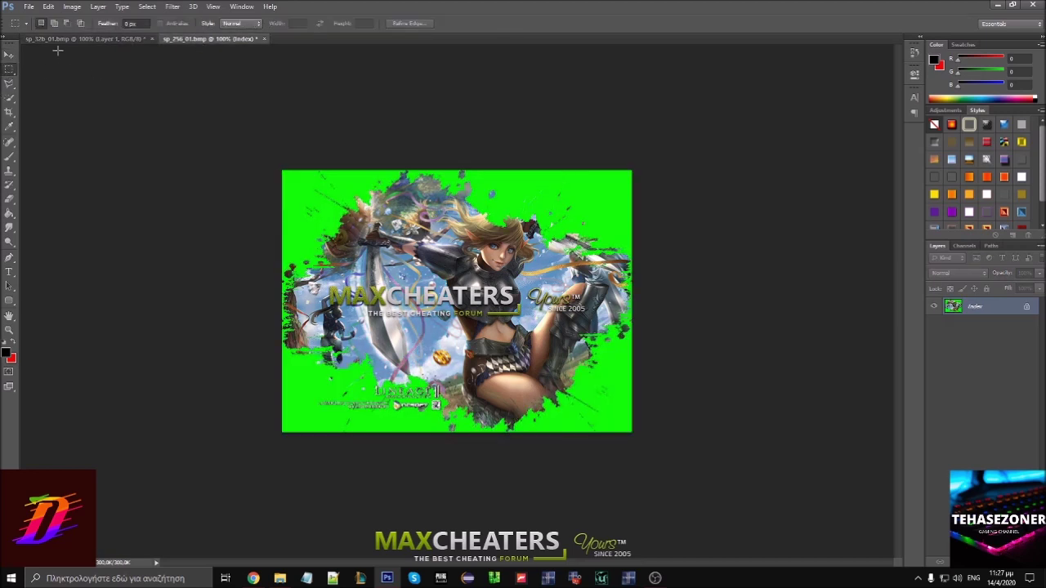
click(56, 39)
click(9, 55)
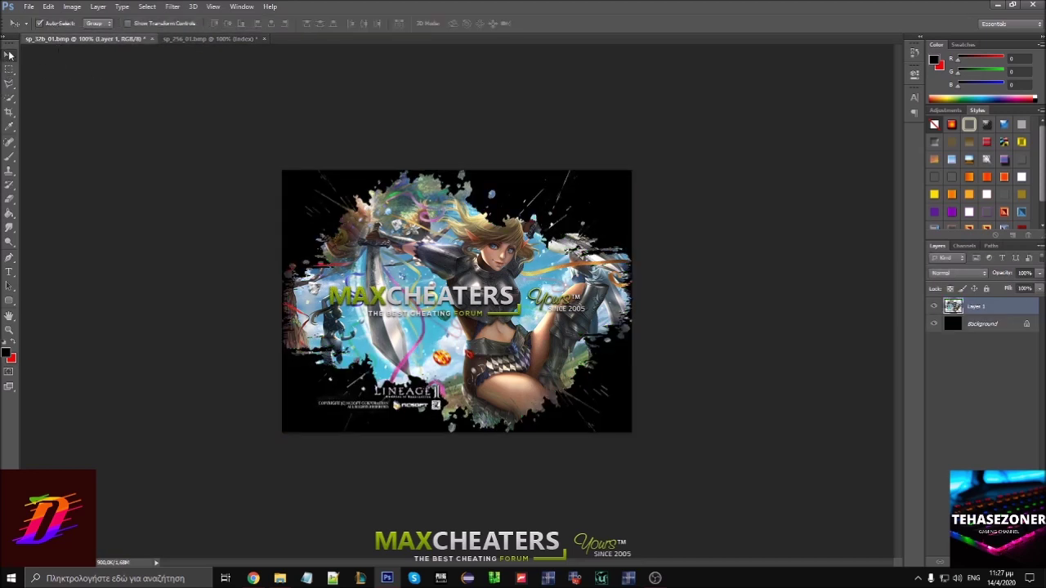
- Save the sp_32b_01.bmp document as a 32-bit Windows BMP, replacing sp_32b_01.bmp in the Encrypt - Decrypt Tool folder
click(28, 7)
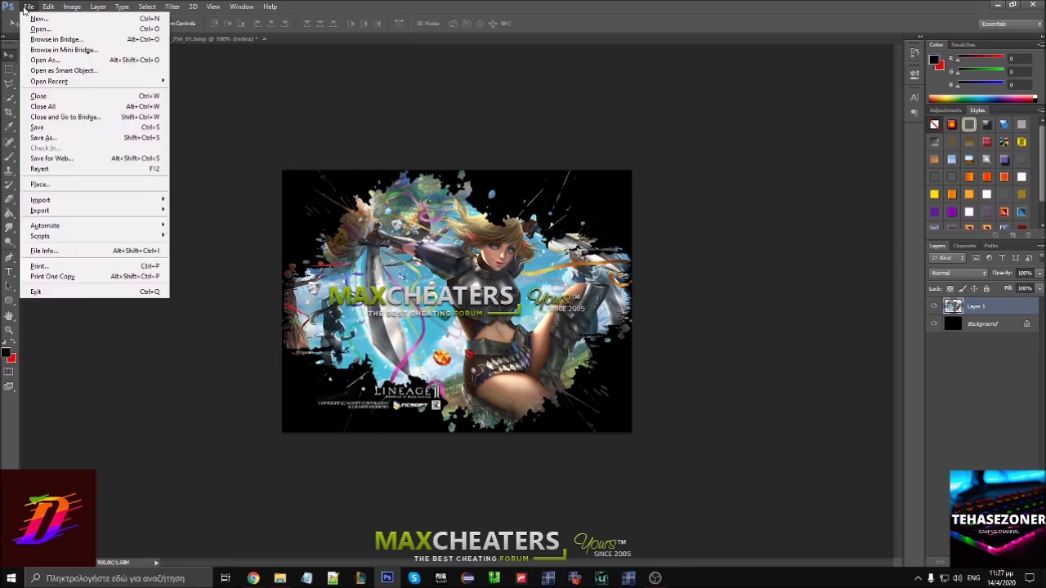
click(56, 137)
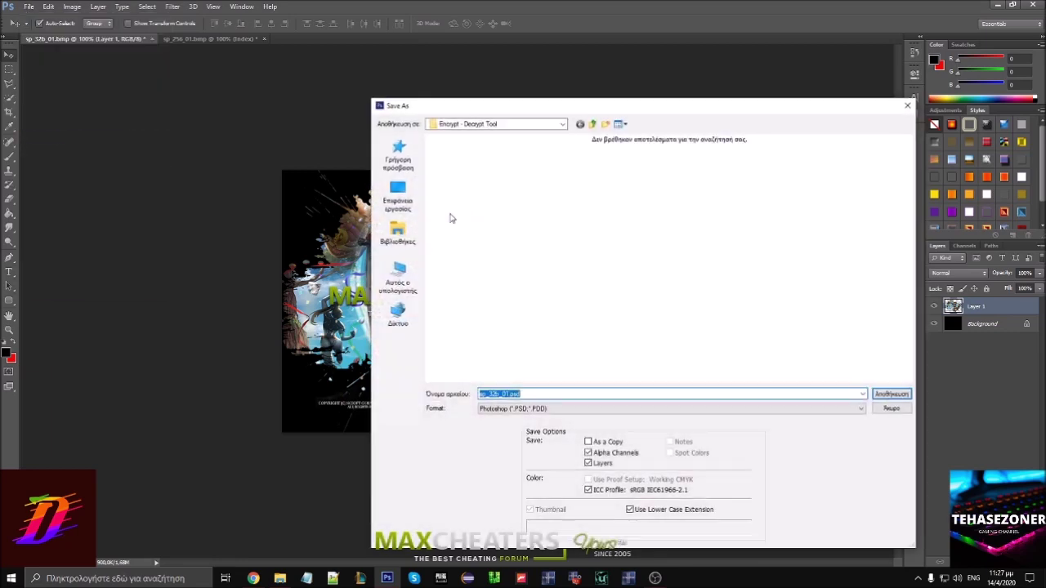
click(520, 409)
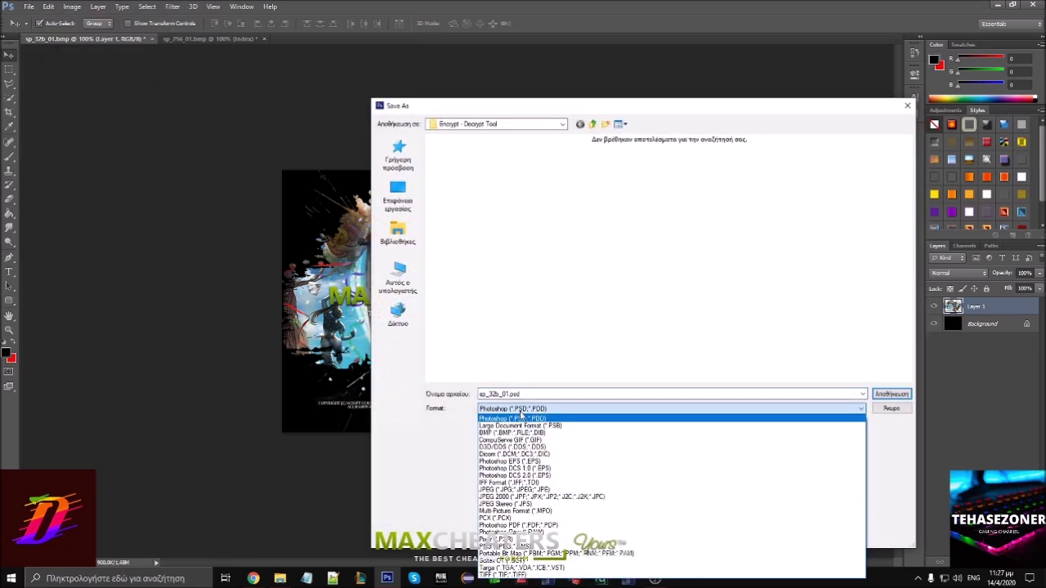
click(509, 432)
double_click(455, 172)
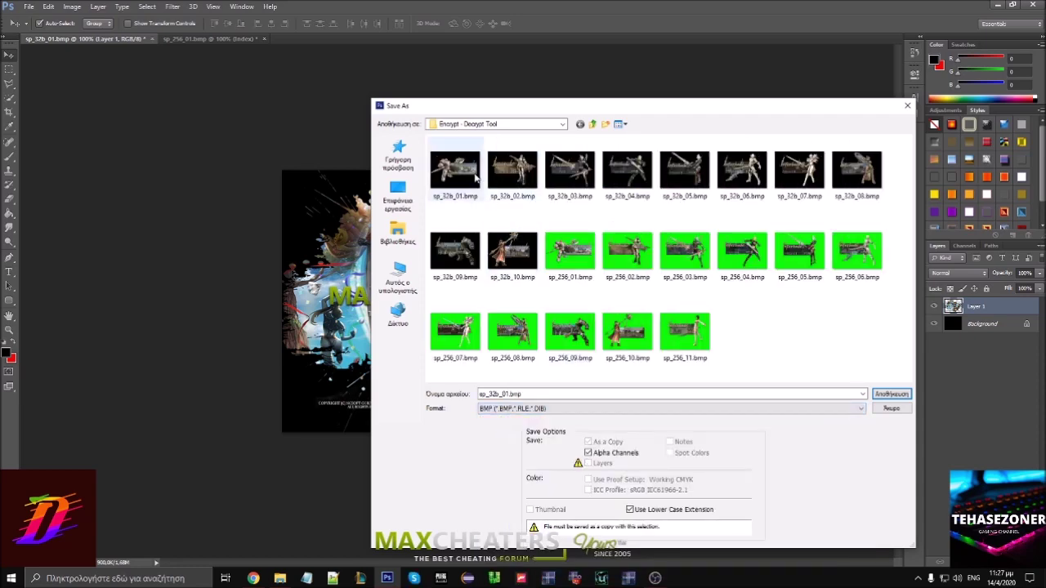
click(501, 217)
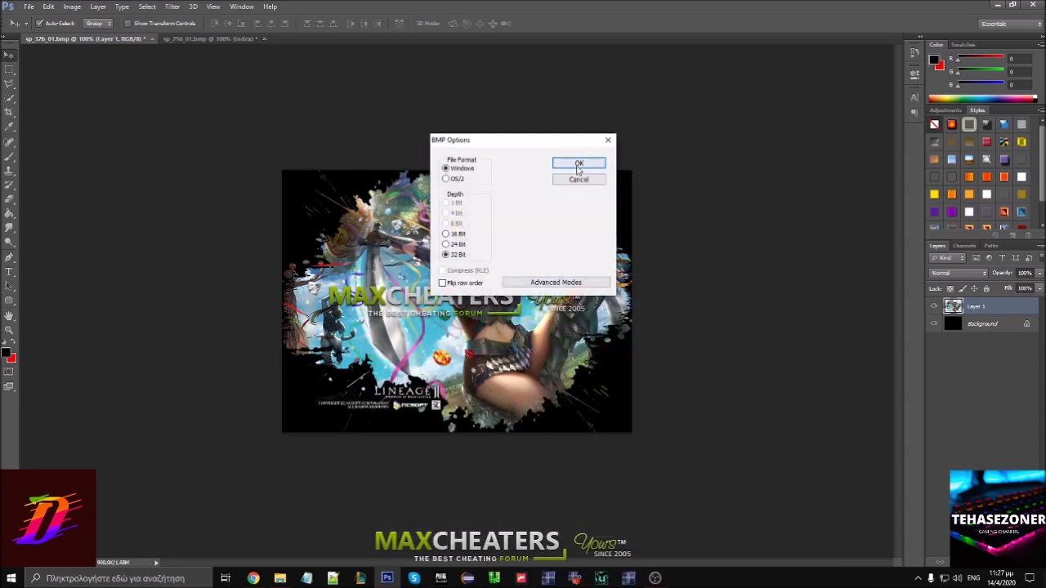
click(569, 165)
- Save a BMP copy of the black-background splash over sp_32b_02.bmp in the Encrypt - Decrypt Tool folder
click(27, 6)
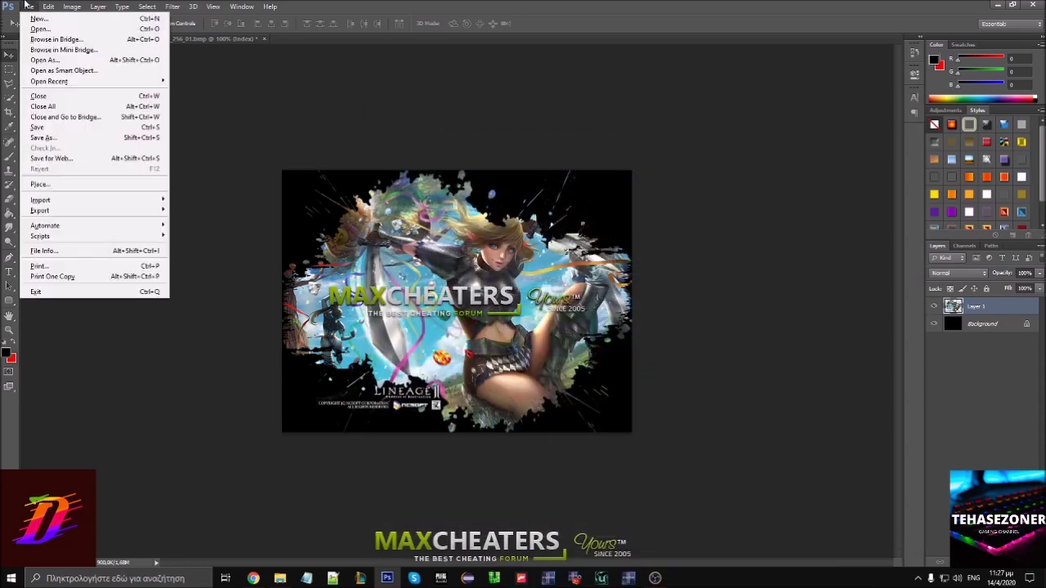
click(42, 138)
click(531, 411)
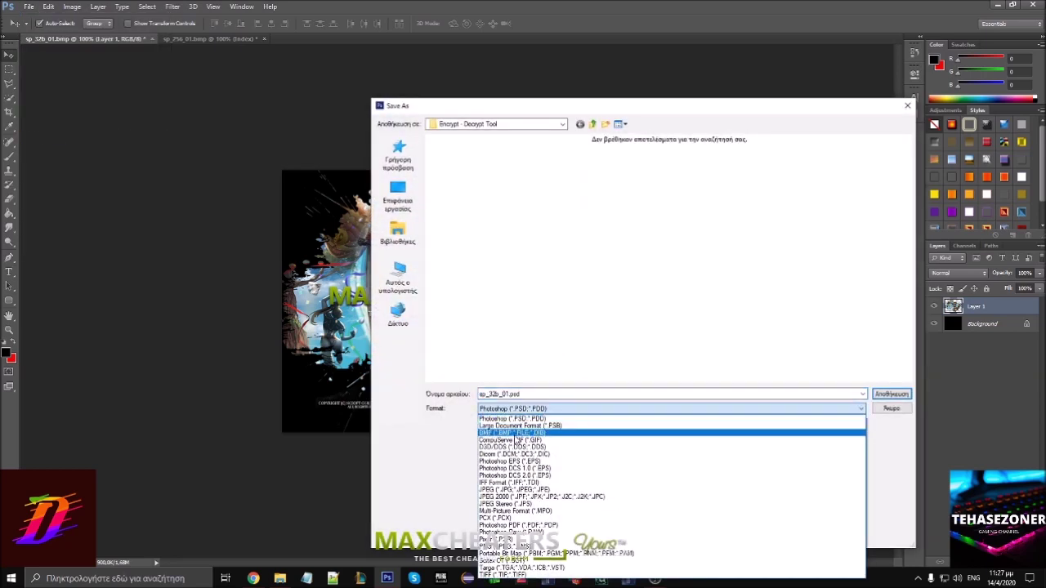
click(515, 433)
double_click(531, 174)
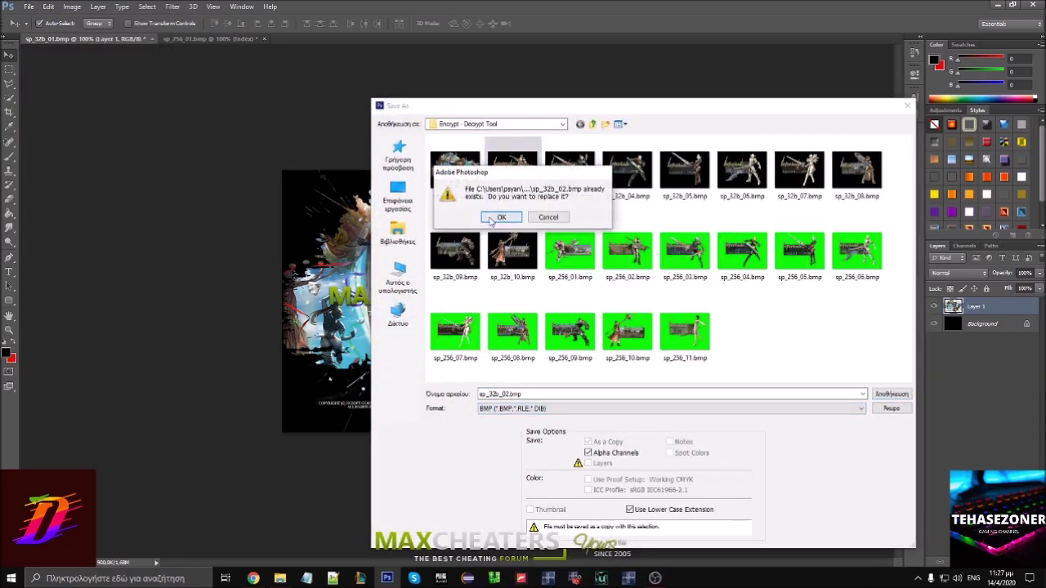
click(502, 216)
click(575, 164)
- Save a BMP copy of the black-background splash over sp_32b_03.bmp in the Encrypt - Decrypt Tool folder
click(30, 7)
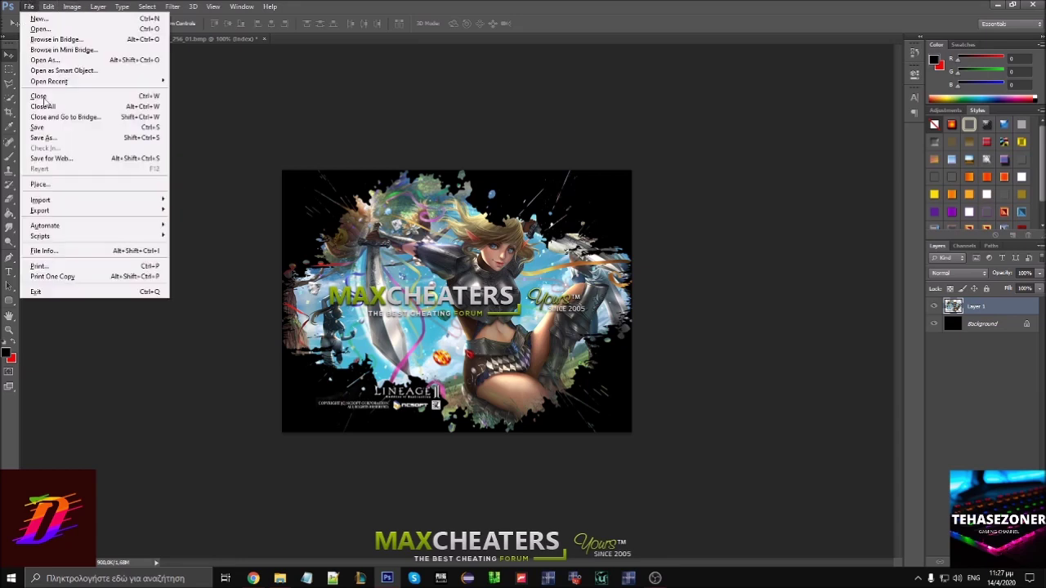
click(43, 137)
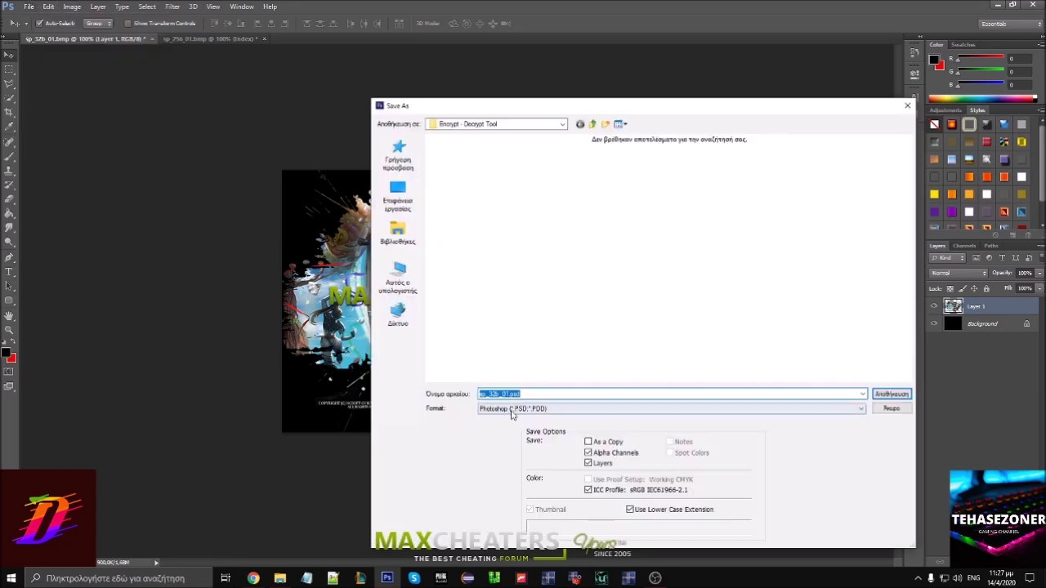
click(512, 412)
click(505, 429)
click(564, 187)
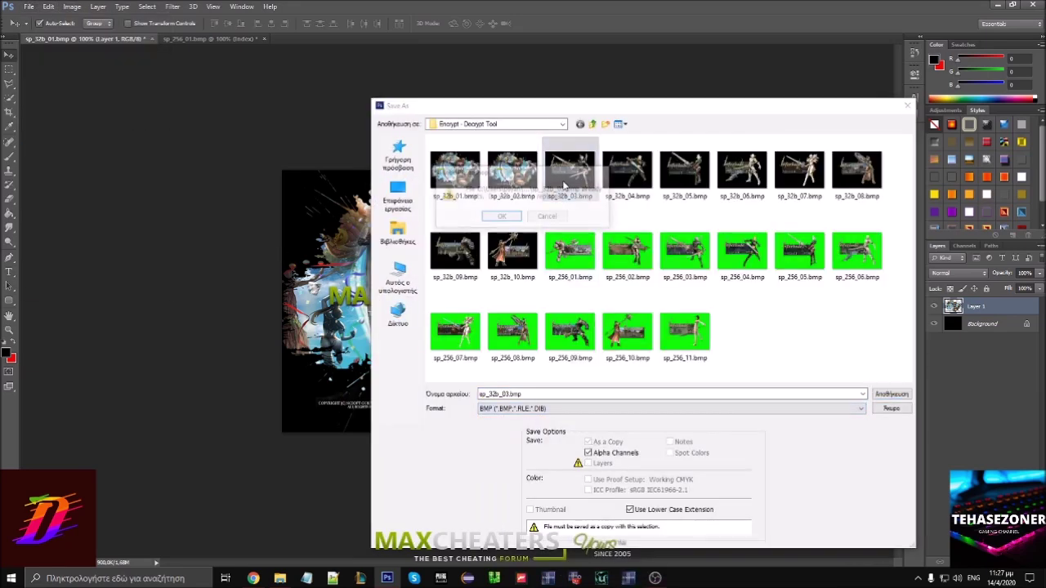
click(505, 216)
click(574, 162)
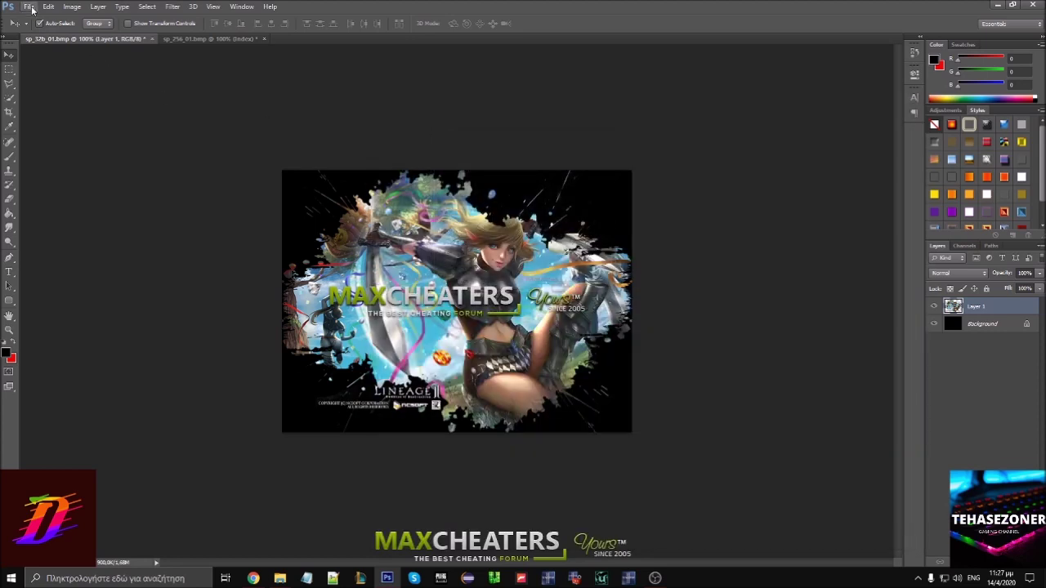
- Save a BMP copy of the black-background splash over sp_32b_04.bmp in the Encrypt - Decrypt Tool folder
click(29, 7)
click(68, 137)
click(507, 408)
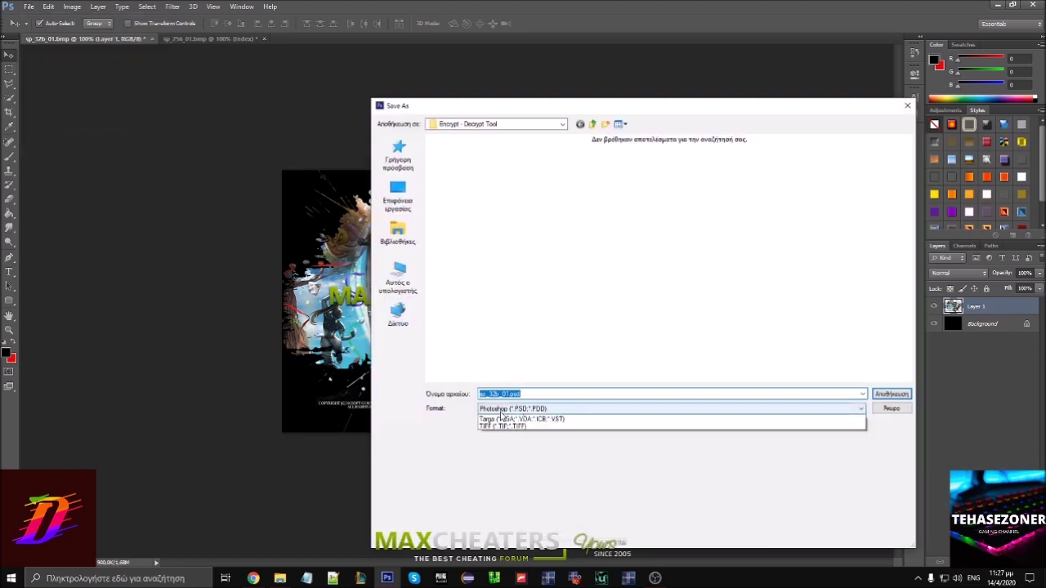
click(505, 434)
double_click(626, 169)
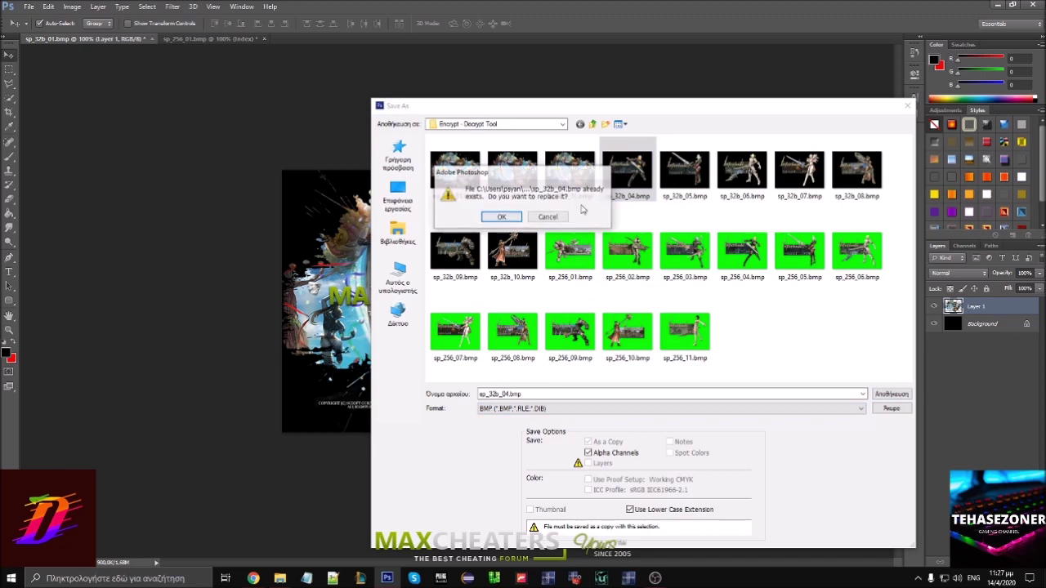
click(502, 216)
click(564, 162)
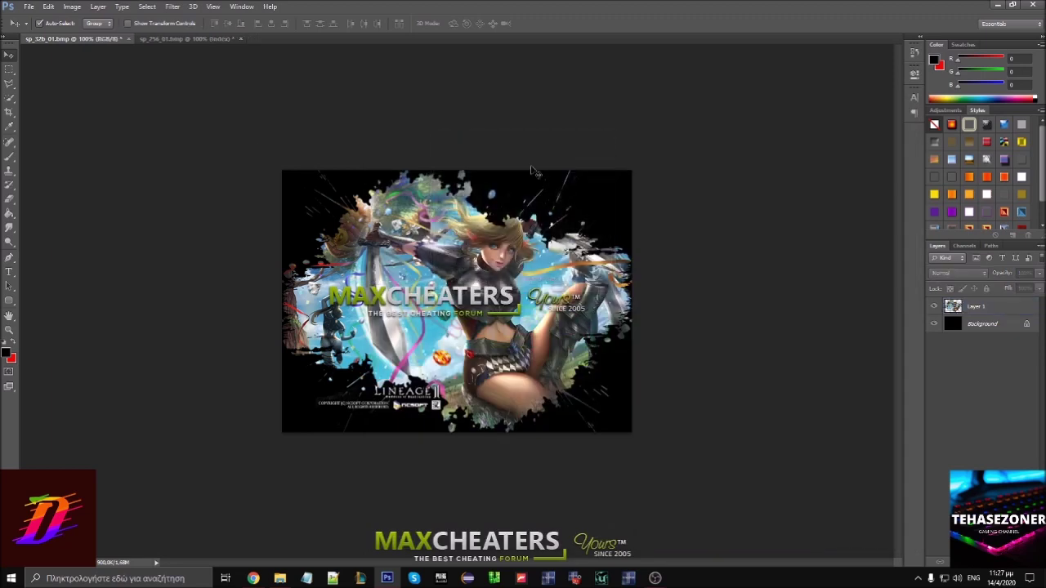
- Save a 32-bit BMP copy of the black-background splash over sp_32b_05.bmp in the Encrypt - Decrypt Tool folder
click(29, 6)
click(68, 136)
click(507, 409)
click(505, 430)
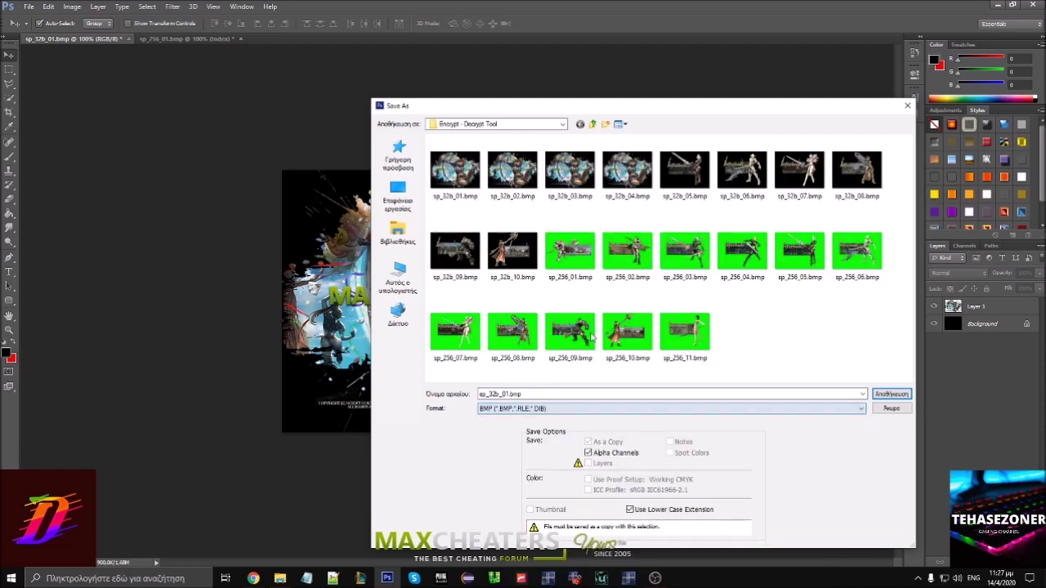
double_click(669, 176)
click(502, 217)
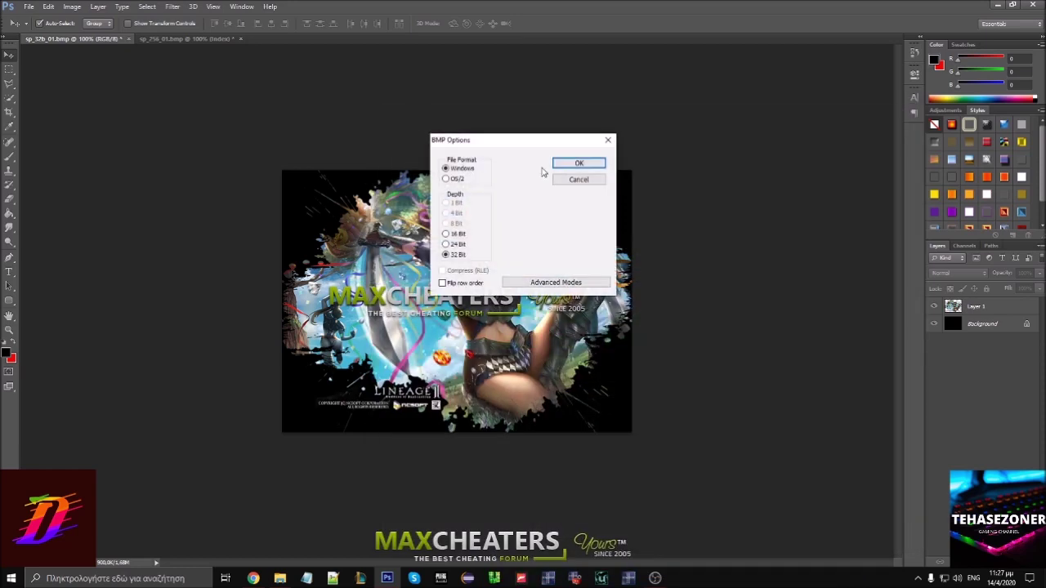
click(554, 163)
- Save a BMP copy of the black-background splash over sp_32b_06.bmp in the Encrypt - Decrypt Tool folder
click(28, 6)
click(56, 138)
click(506, 409)
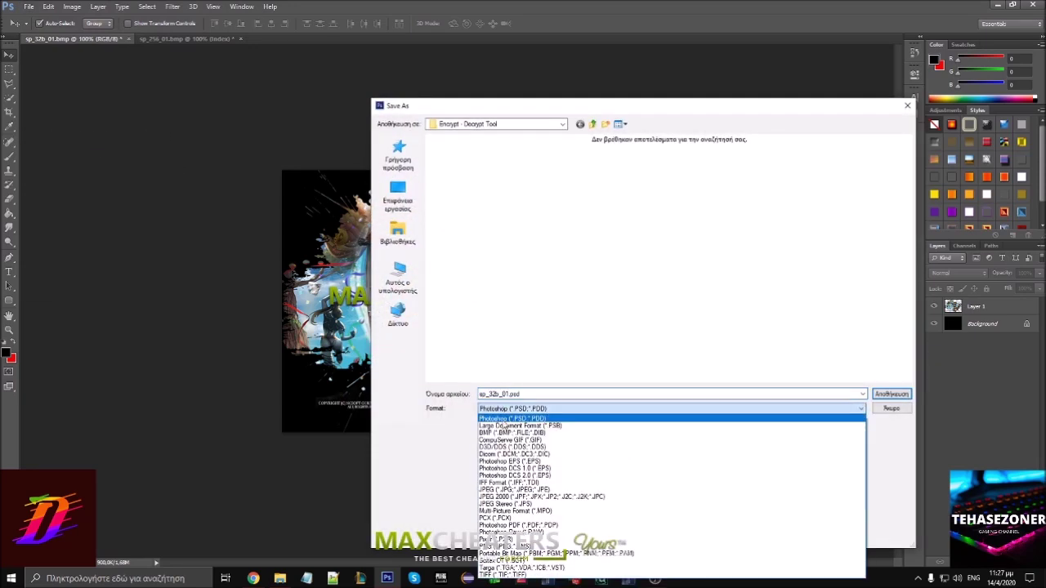
click(504, 434)
key(Return)
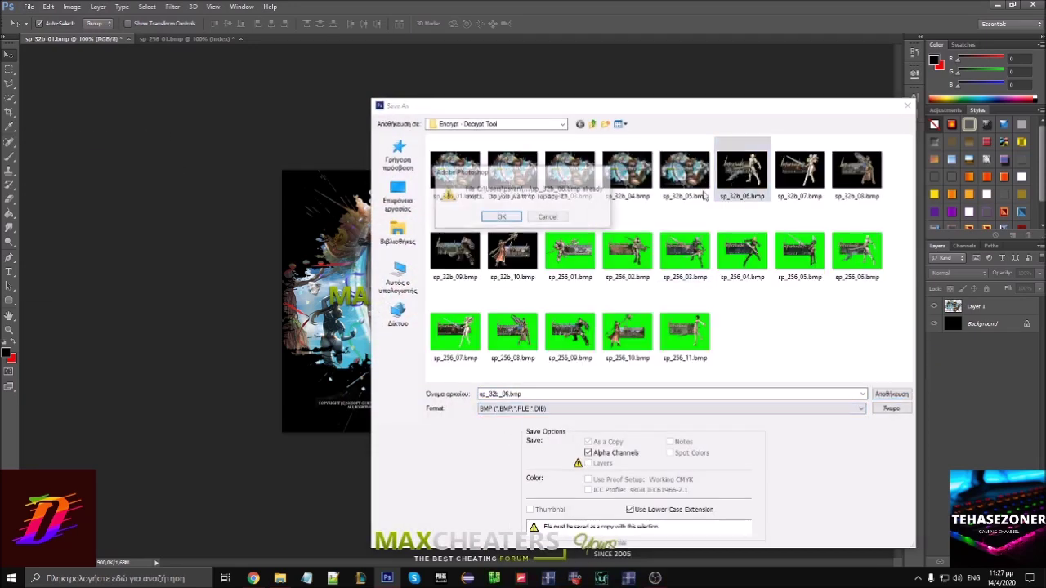
click(501, 218)
click(576, 166)
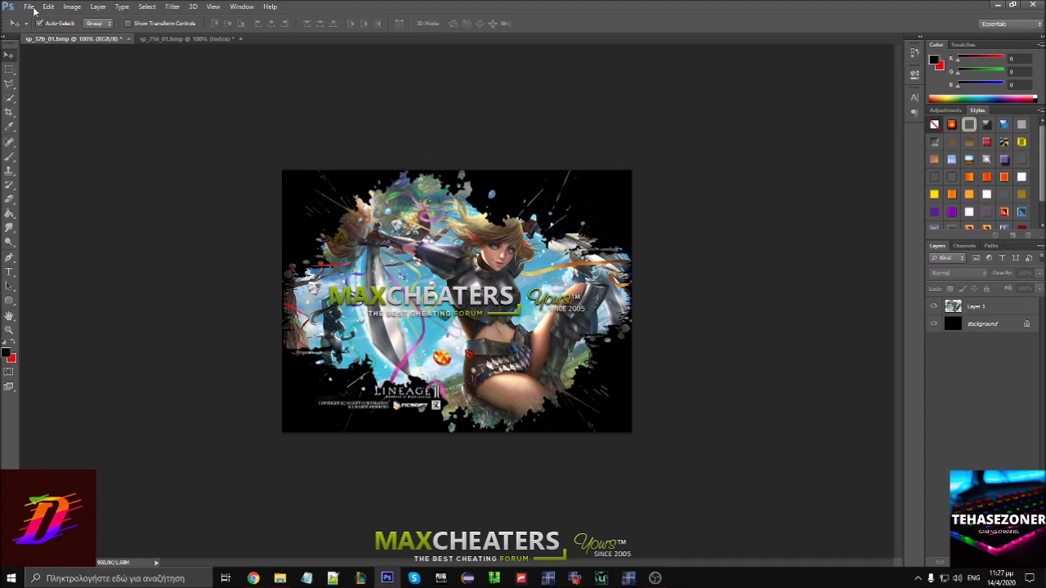
- Save a 32-bit BMP copy of the black-background splash over sp_32b_07.bmp in the Encrypt - Decrypt Tool folder
click(28, 6)
click(43, 139)
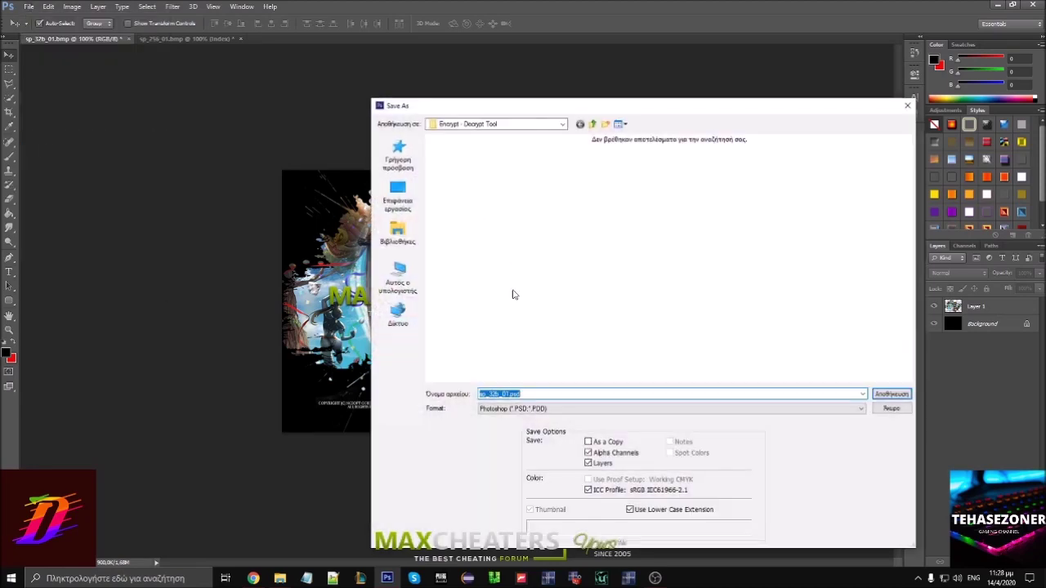
click(501, 408)
click(507, 433)
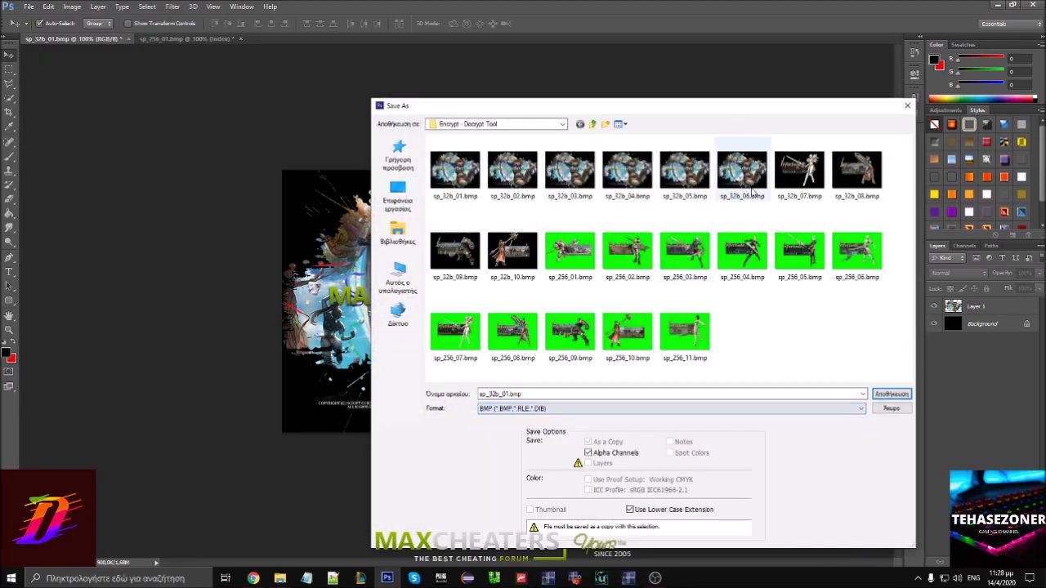
click(809, 170)
key(Return)
click(498, 218)
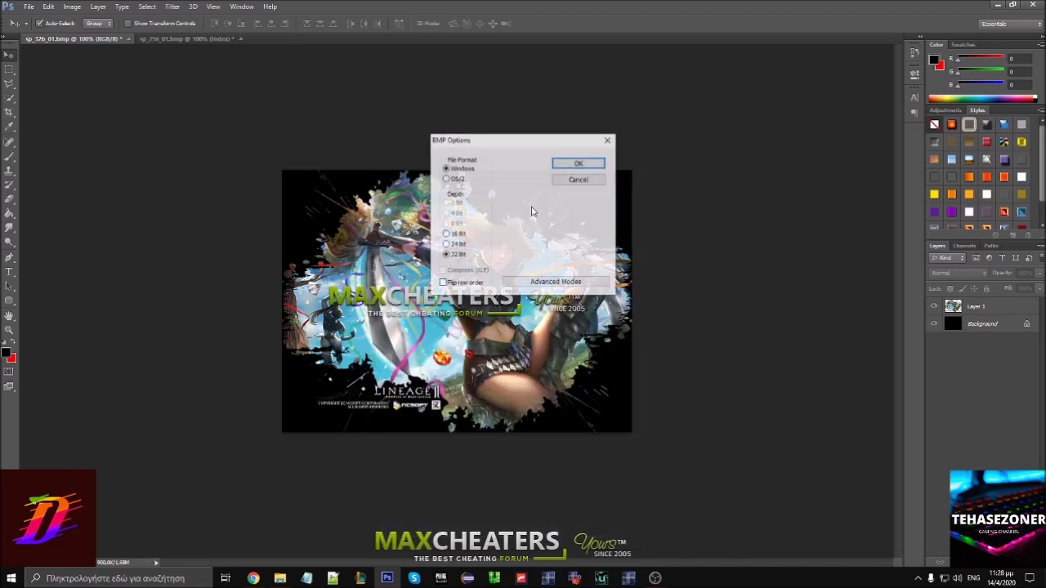
click(556, 165)
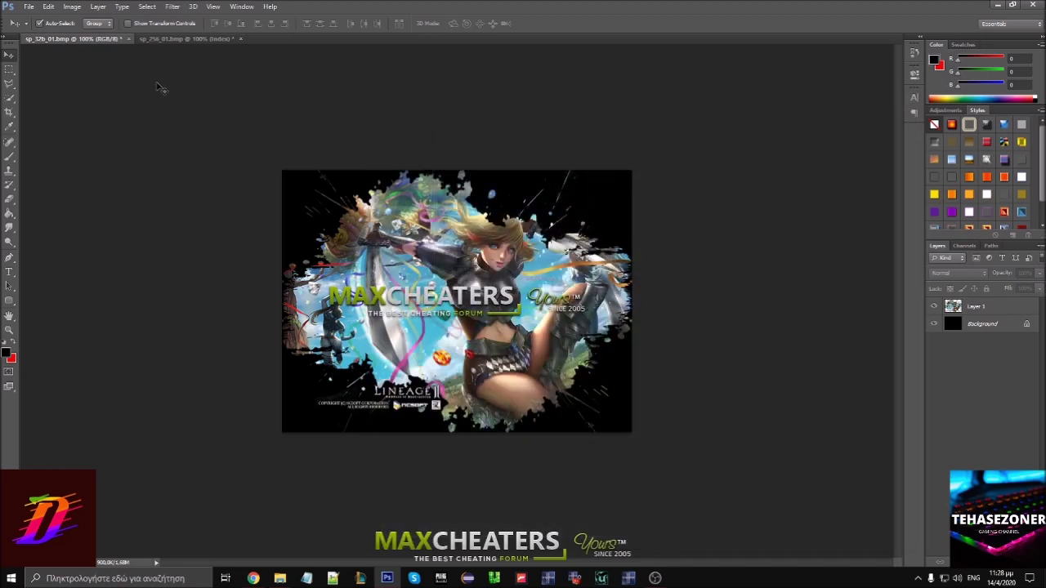
- Save a BMP copy of the black-background splash over sp_32b_08.bmp in the Encrypt - Decrypt Tool folder
click(29, 6)
click(65, 139)
click(507, 409)
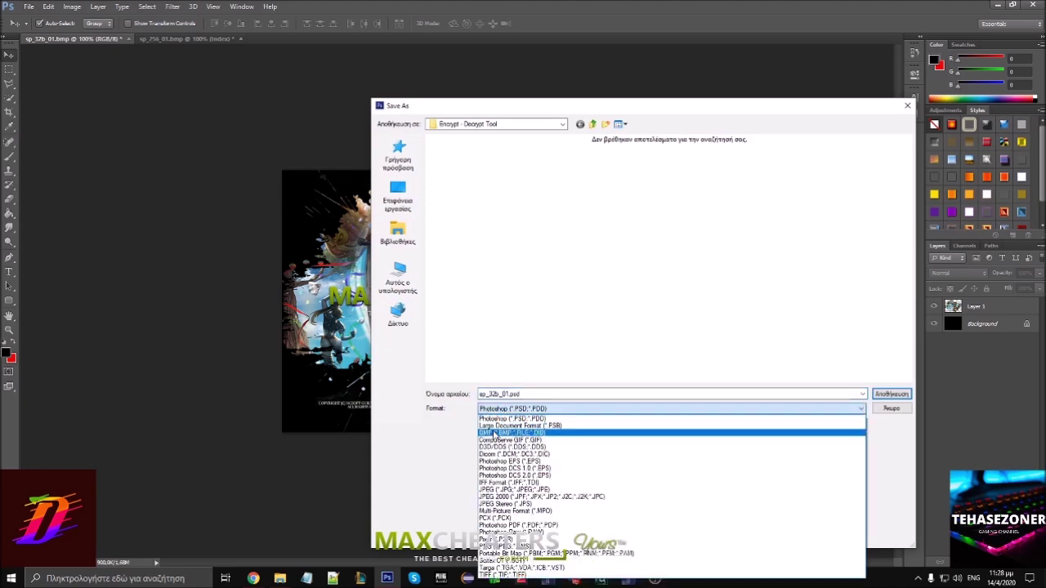
click(507, 430)
double_click(846, 168)
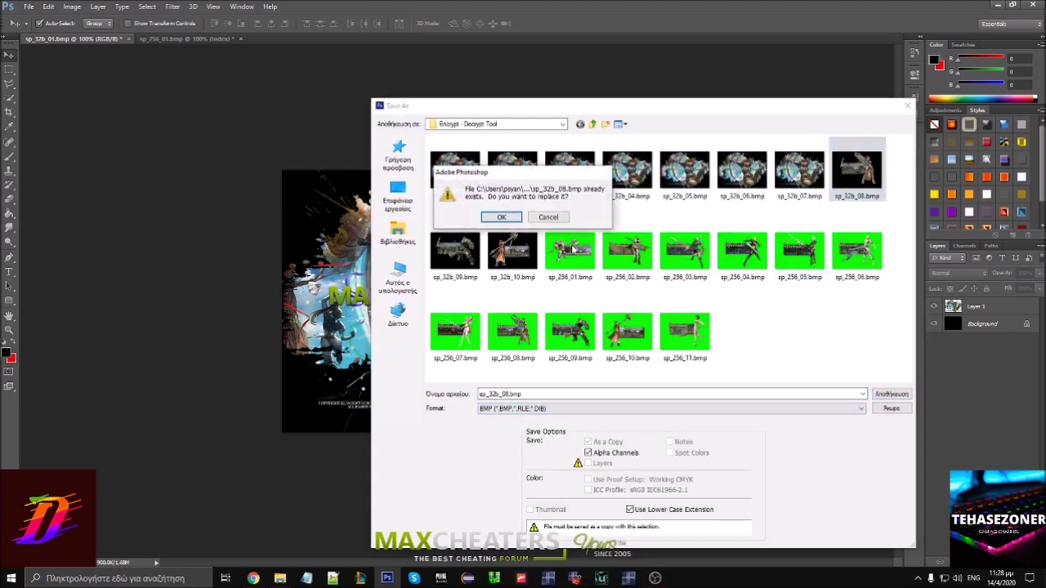
click(495, 219)
click(576, 165)
- Save a BMP copy of the black-background splash over sp_32b_09.bmp in the Encrypt - Decrypt Tool folder
click(29, 7)
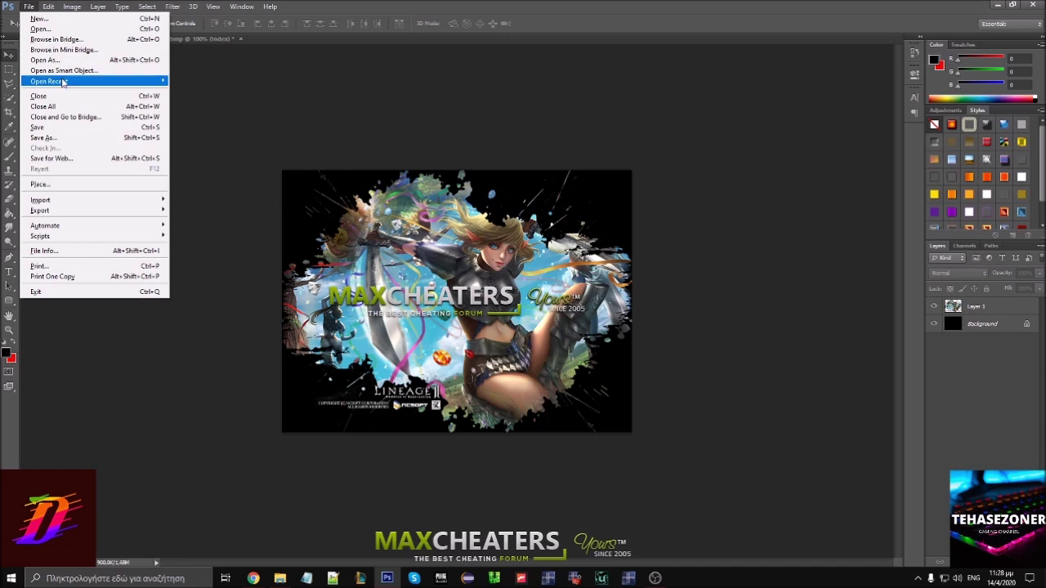
click(46, 137)
click(515, 409)
click(515, 427)
click(453, 254)
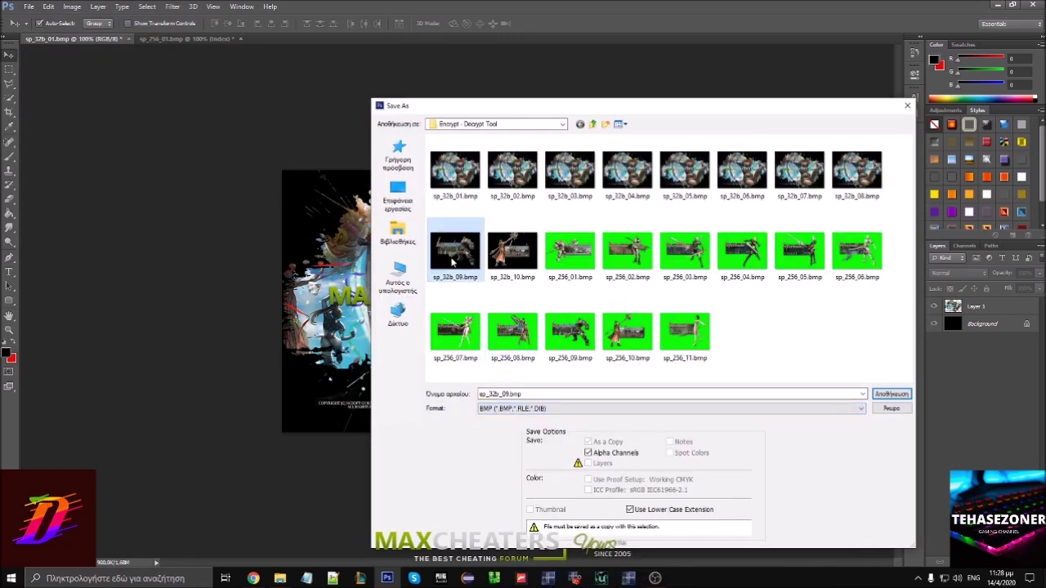
double_click(454, 260)
click(502, 218)
click(574, 167)
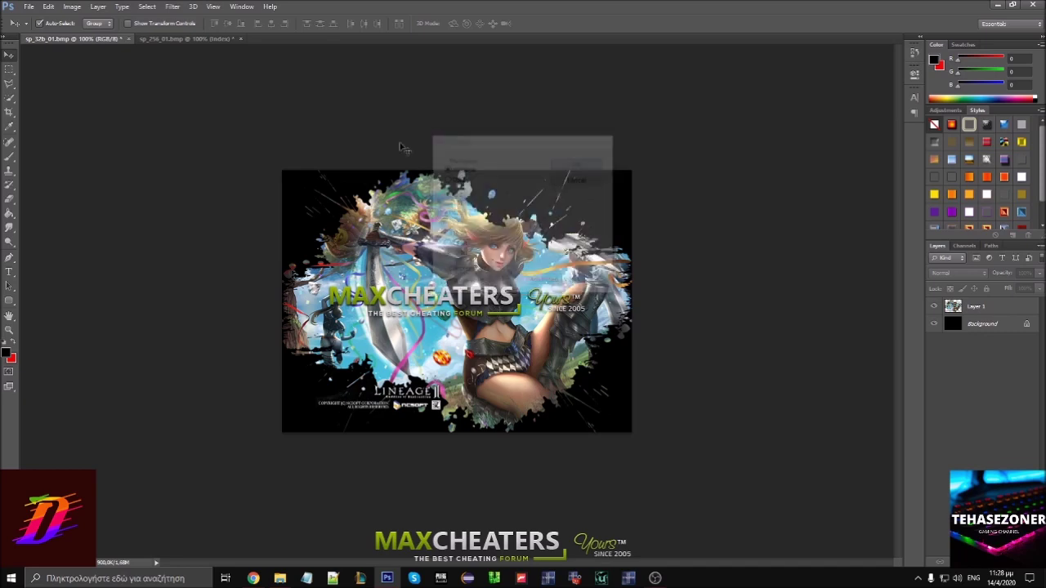
- Save a 32-bit BMP copy of the black-background splash over sp_32b_10.bmp in the Encrypt - Decrypt Tool folder
click(29, 7)
click(42, 137)
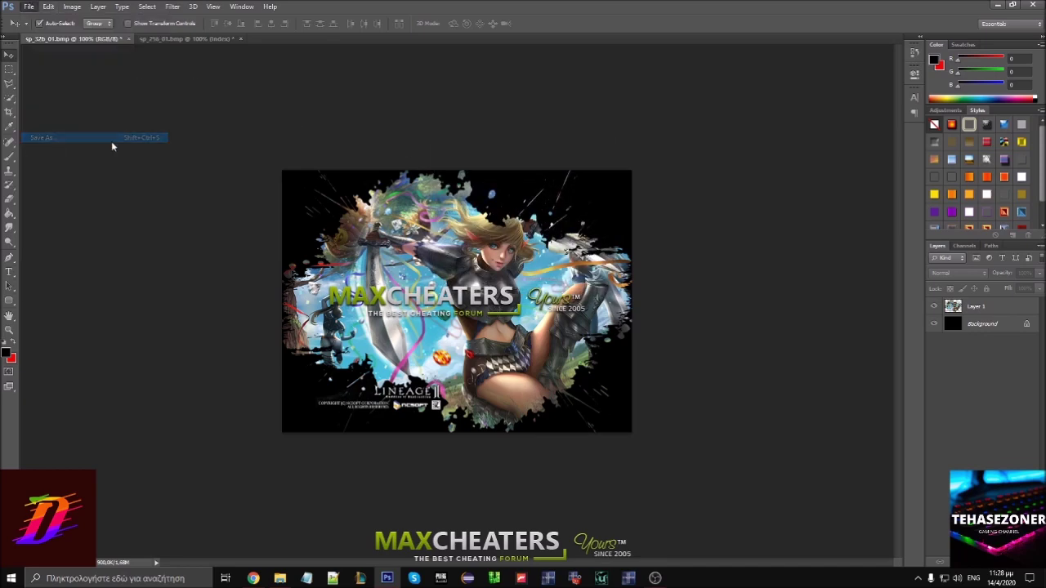
click(530, 411)
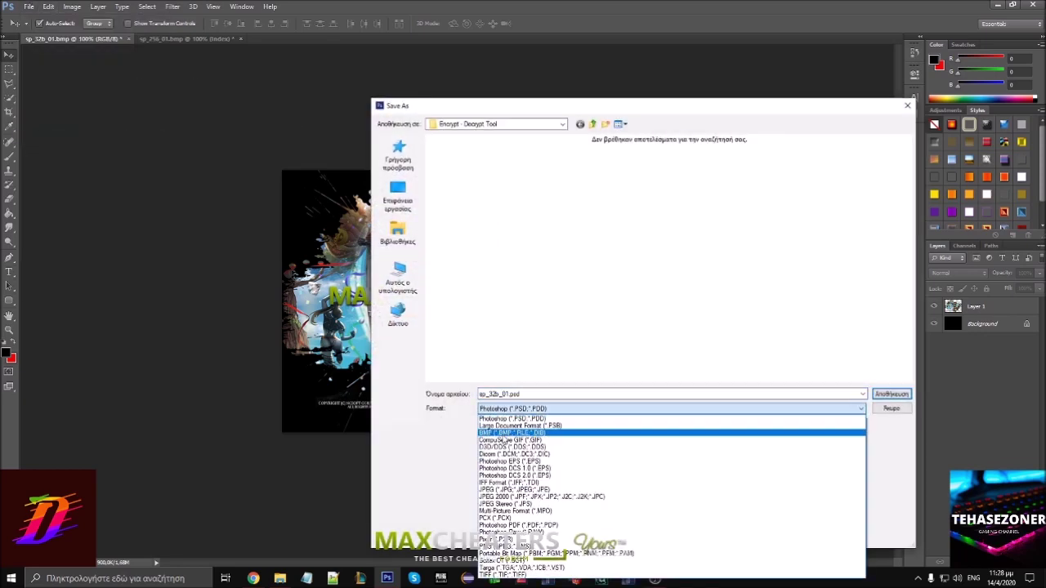
click(503, 433)
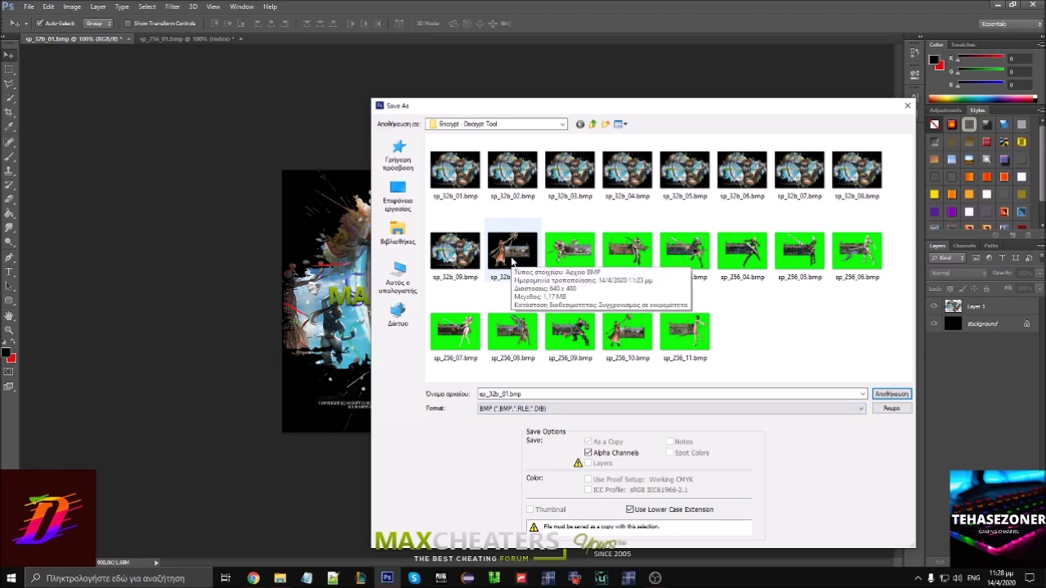
double_click(513, 260)
click(500, 217)
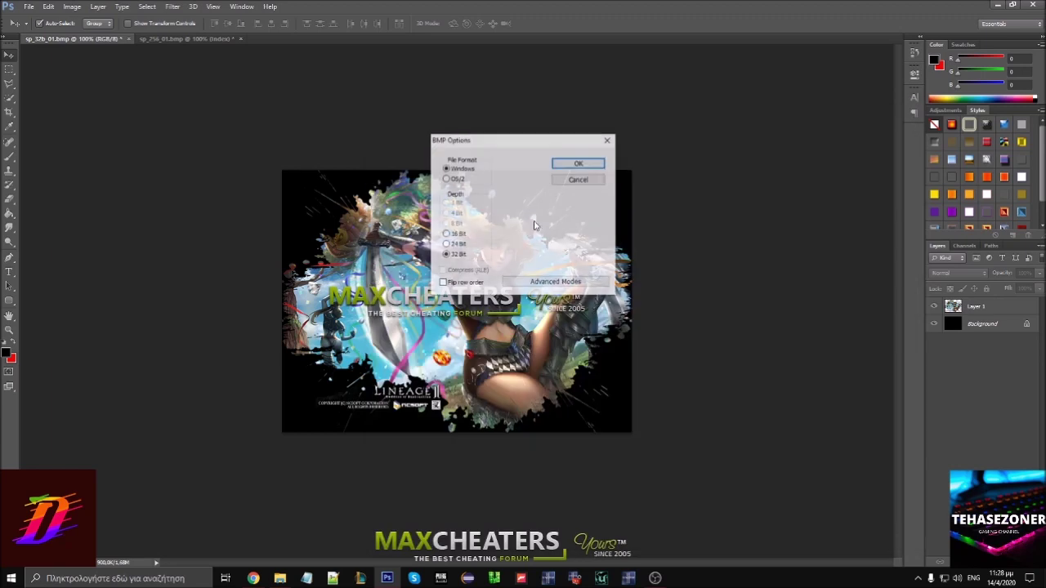
click(563, 165)
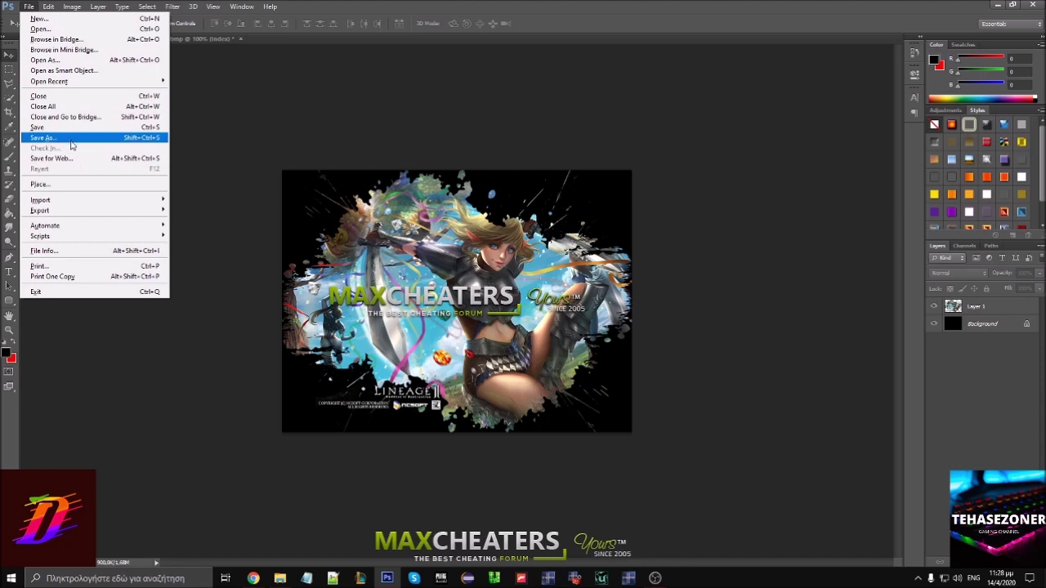
- Save a BMP copy of the black-background splash as a new file sp_32b_11.bmp in the Encrypt - Decrypt Tool folder
click(49, 138)
click(508, 409)
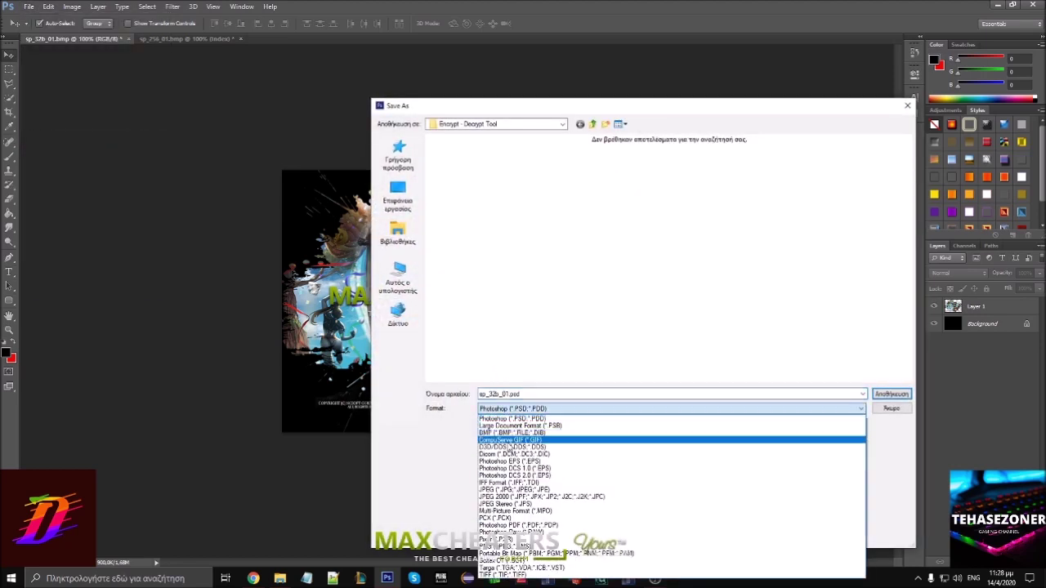
click(510, 432)
click(514, 263)
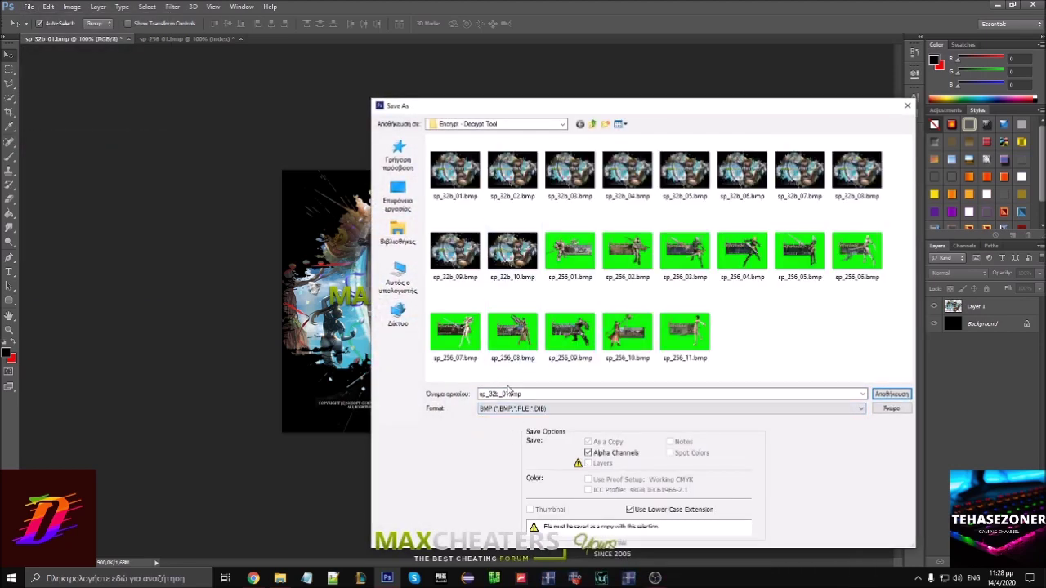
double_click(507, 394)
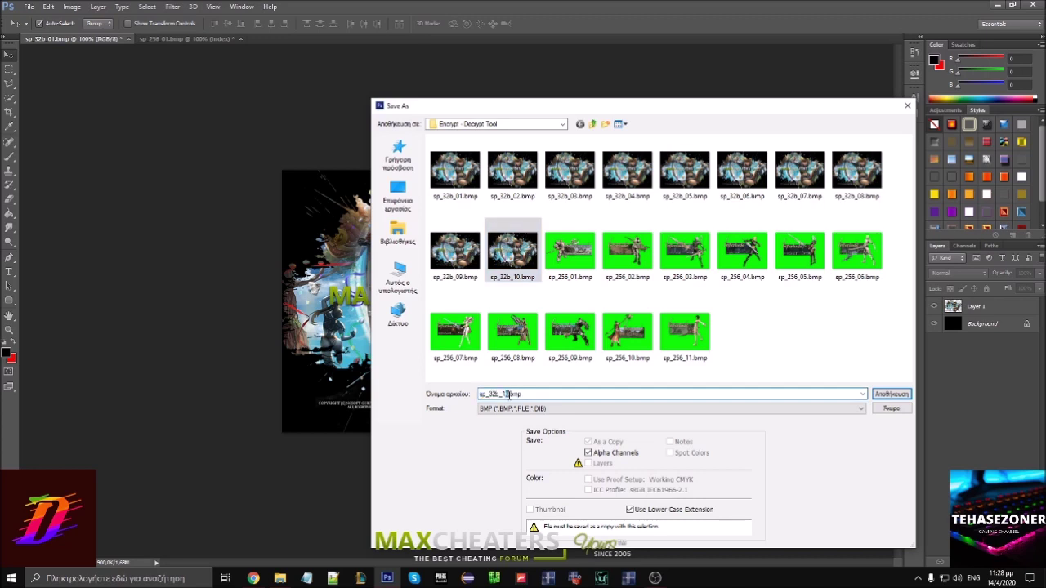
text(2)
click(892, 394)
click(574, 161)
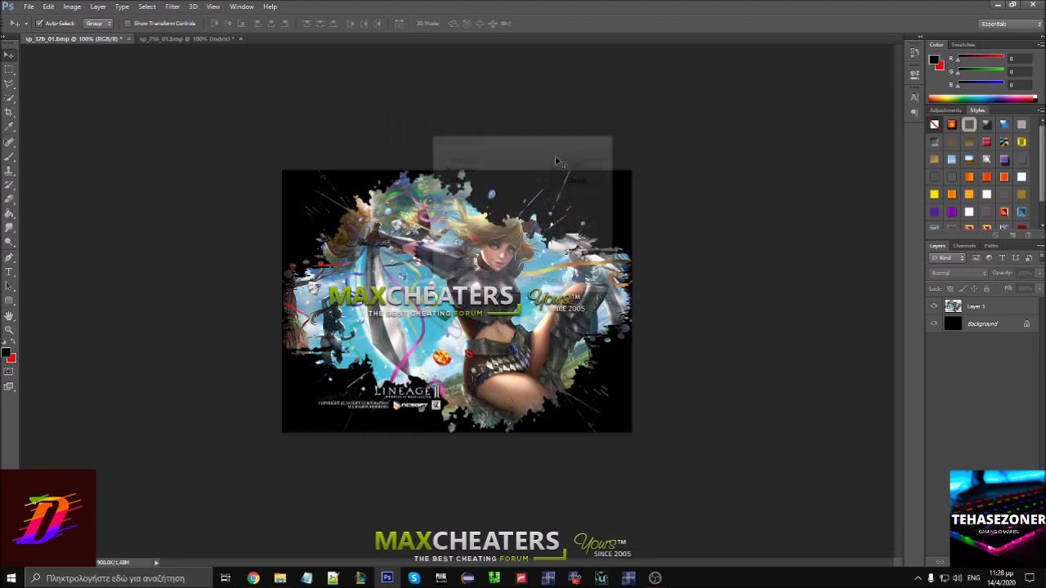
- Close the sp_32b_01.bmp document, saving its changes as sp_32b_01.psd in the Splash Screen folder within Tutorial Things
click(128, 39)
click(488, 218)
click(470, 124)
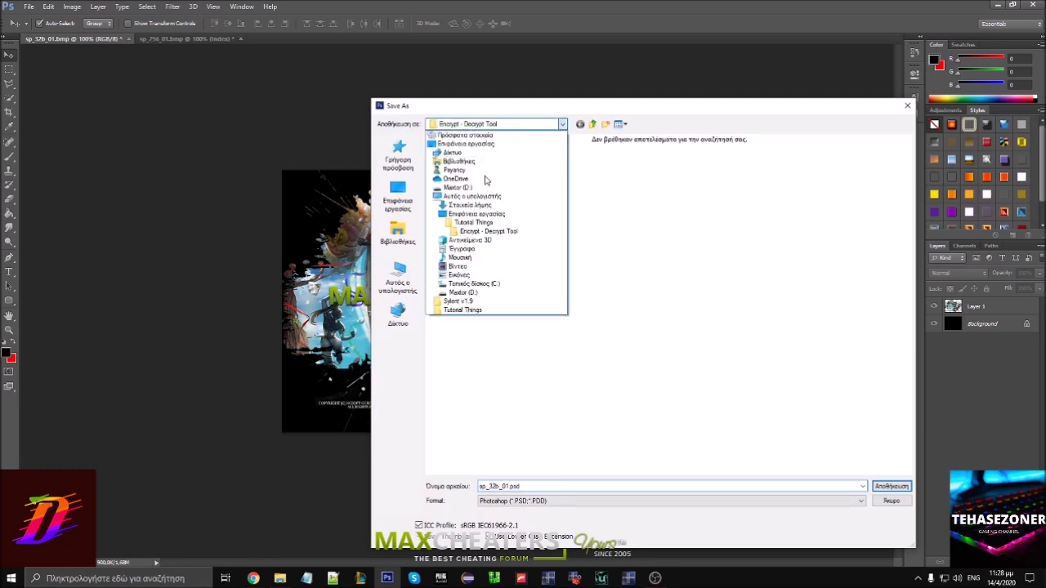
click(464, 310)
double_click(462, 165)
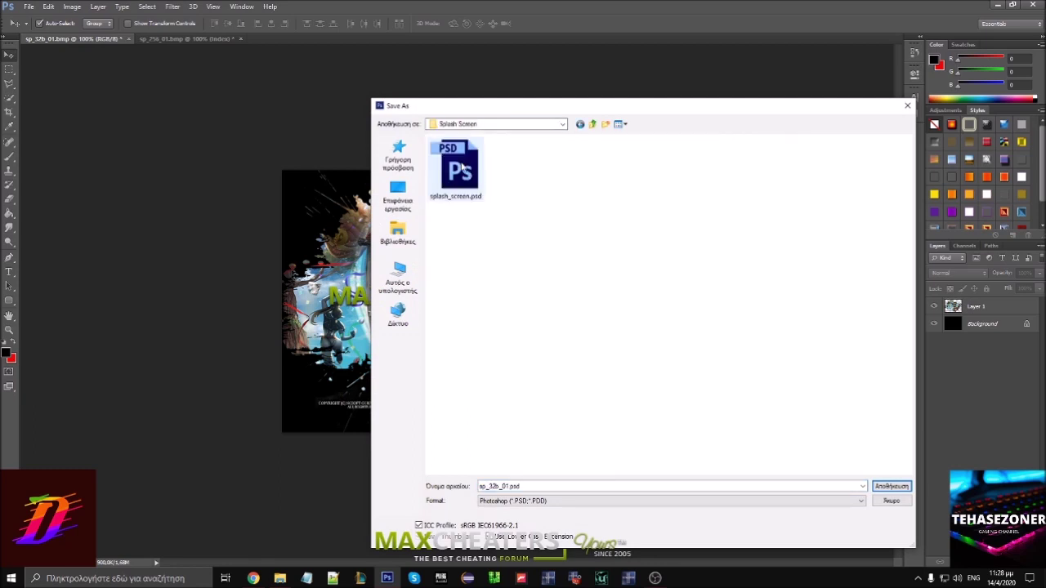
click(900, 488)
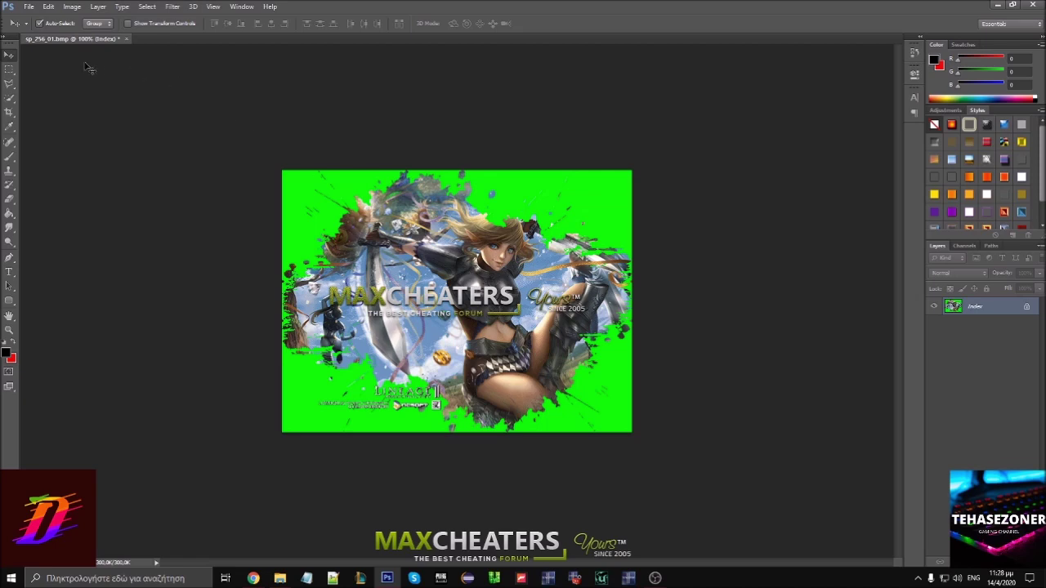
- Save the green-background indexed splash as a BMP over sp_256_01.bmp in the Encrypt - Decrypt Tool folder
click(28, 6)
click(36, 134)
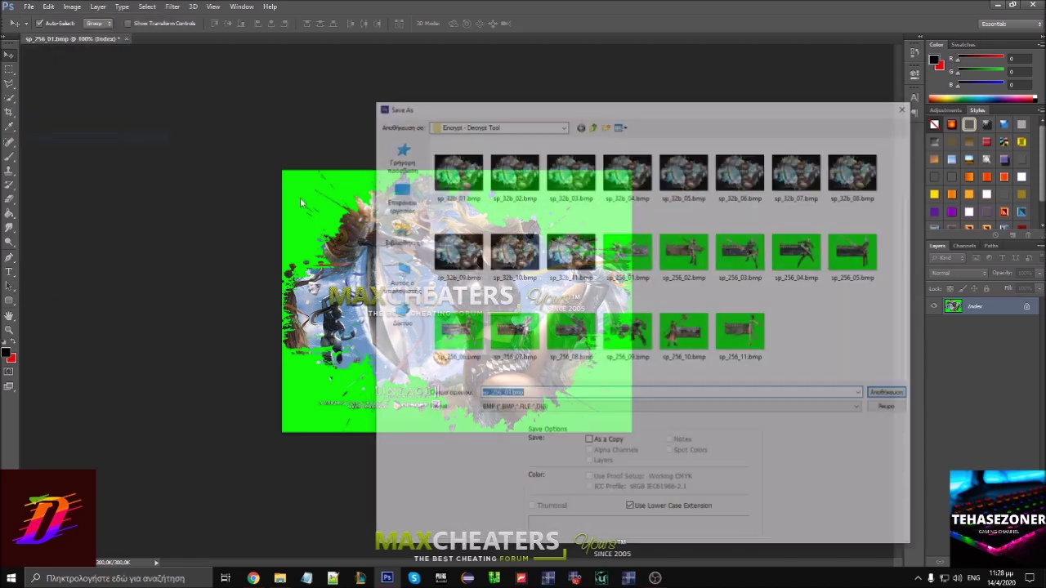
double_click(627, 251)
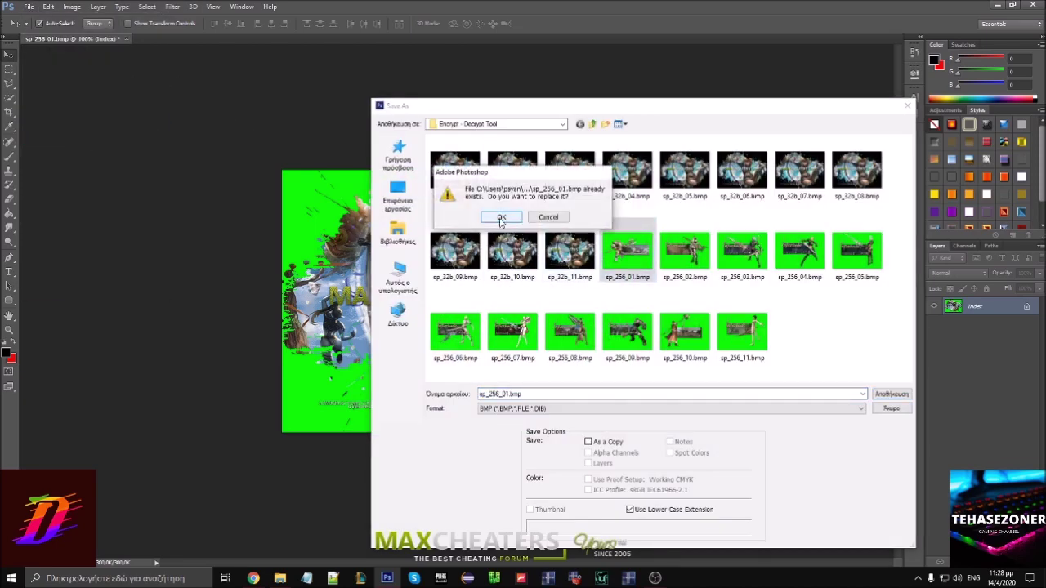
click(501, 217)
click(590, 163)
- Save the green-background splash as an 8-bit Windows BMP over sp_256_02.bmp in the Encrypt - Decrypt Tool folder
click(28, 6)
click(119, 136)
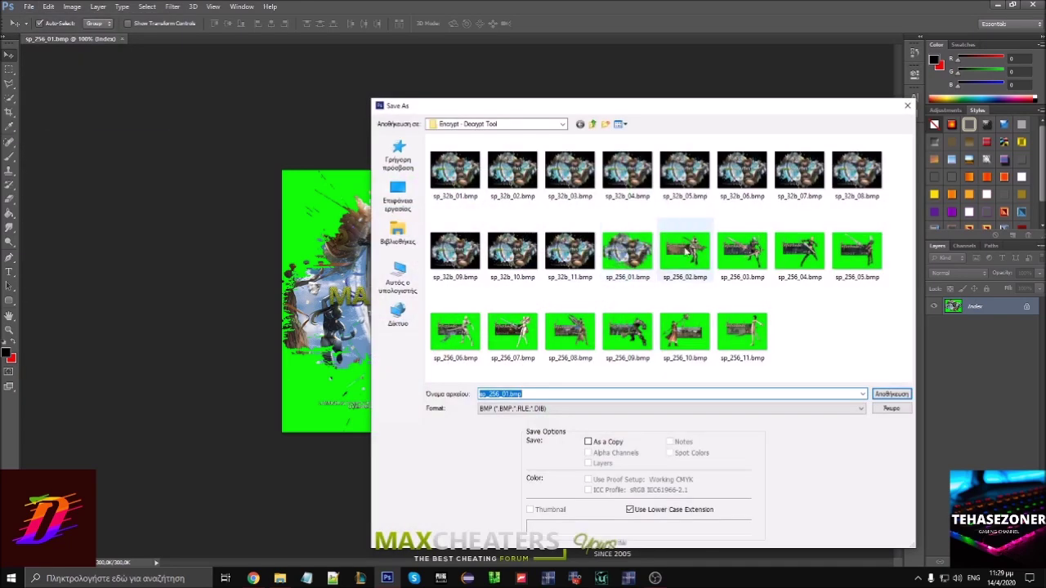
double_click(685, 251)
click(501, 217)
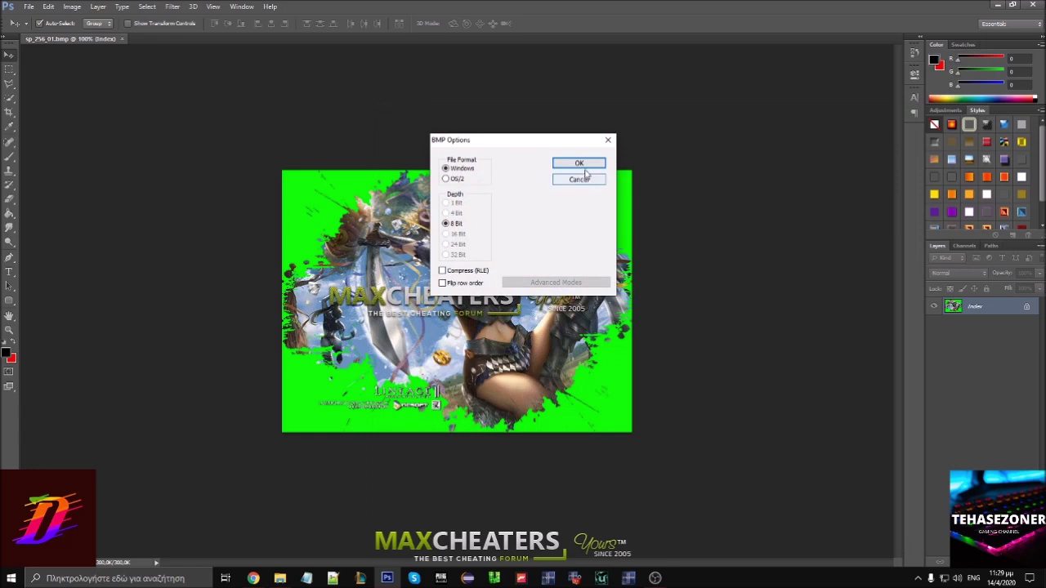
click(582, 165)
- Save the green-background splash as a BMP over sp_256_03.bmp in the Encrypt - Decrypt Tool folder
click(31, 8)
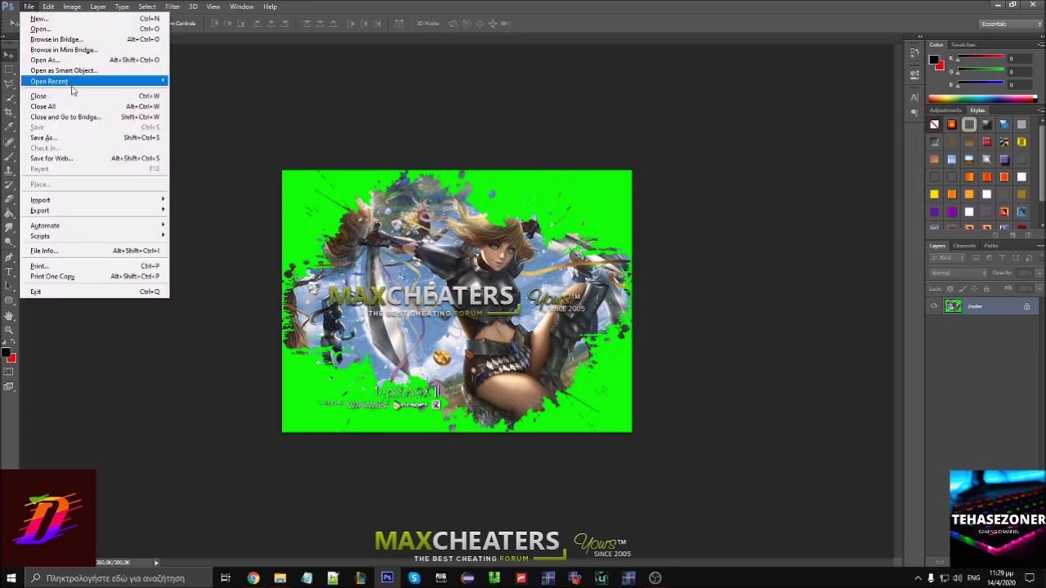
click(70, 138)
double_click(765, 260)
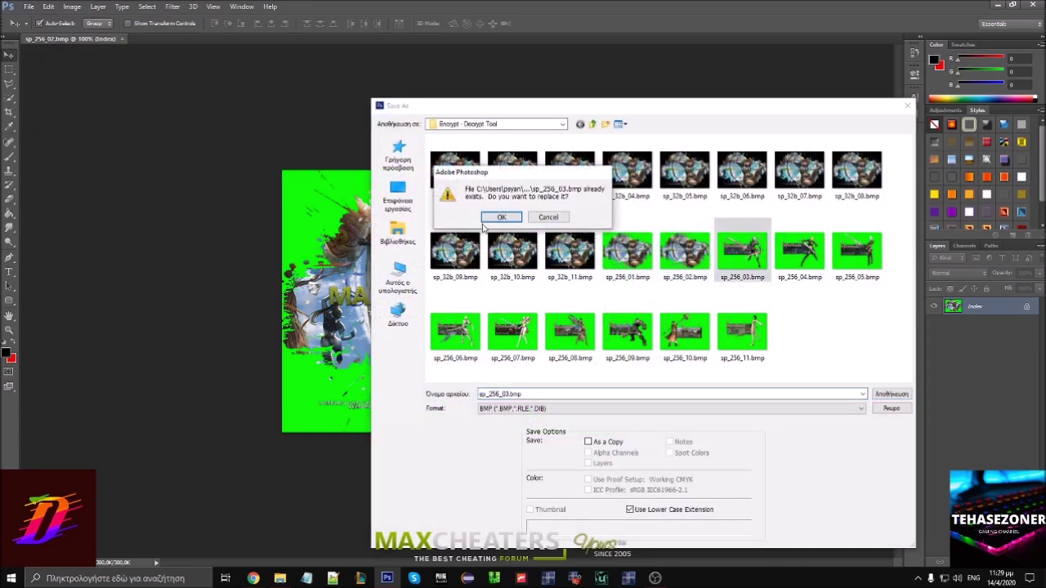
click(500, 217)
click(580, 165)
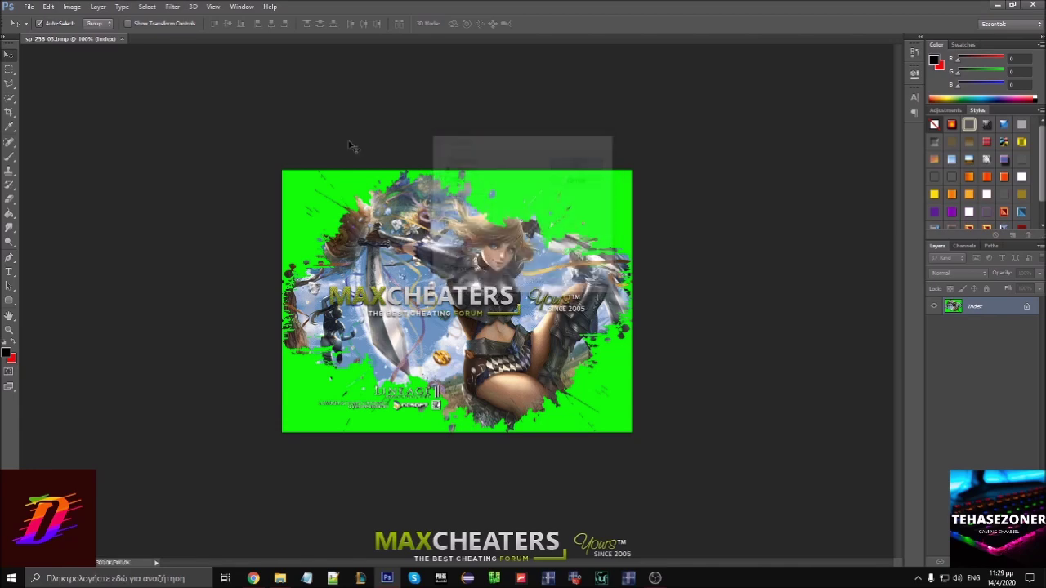
- Save the green-background splash as a BMP over sp_256_04.bmp in the Encrypt - Decrypt Tool folder
click(31, 8)
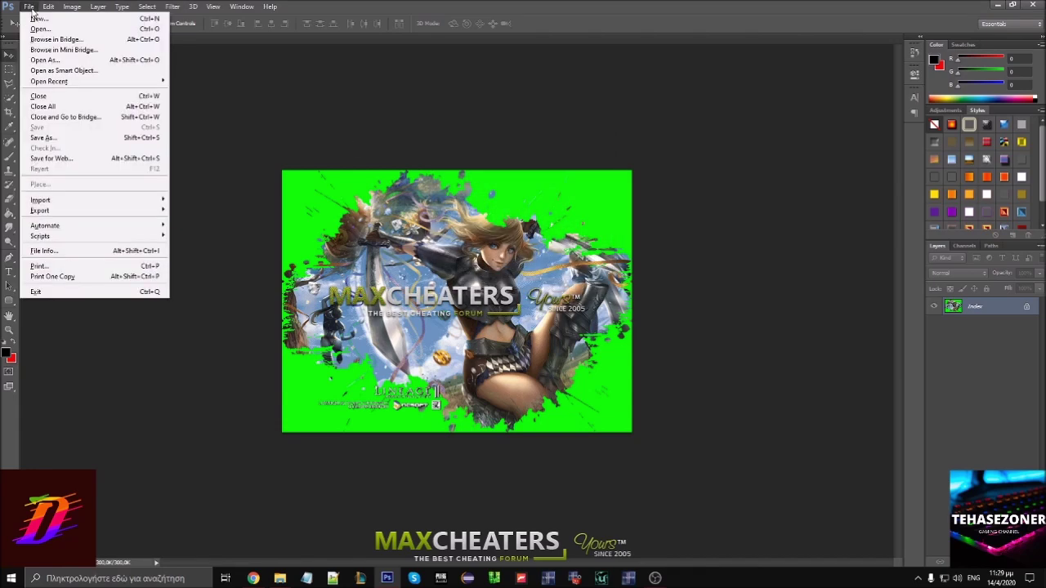
click(70, 130)
double_click(789, 262)
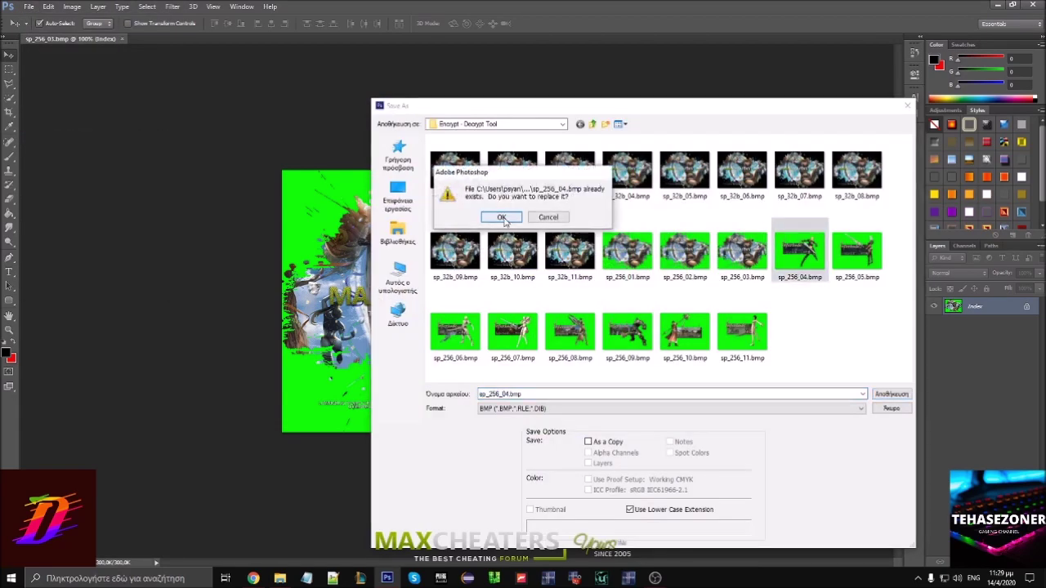
click(499, 218)
click(580, 163)
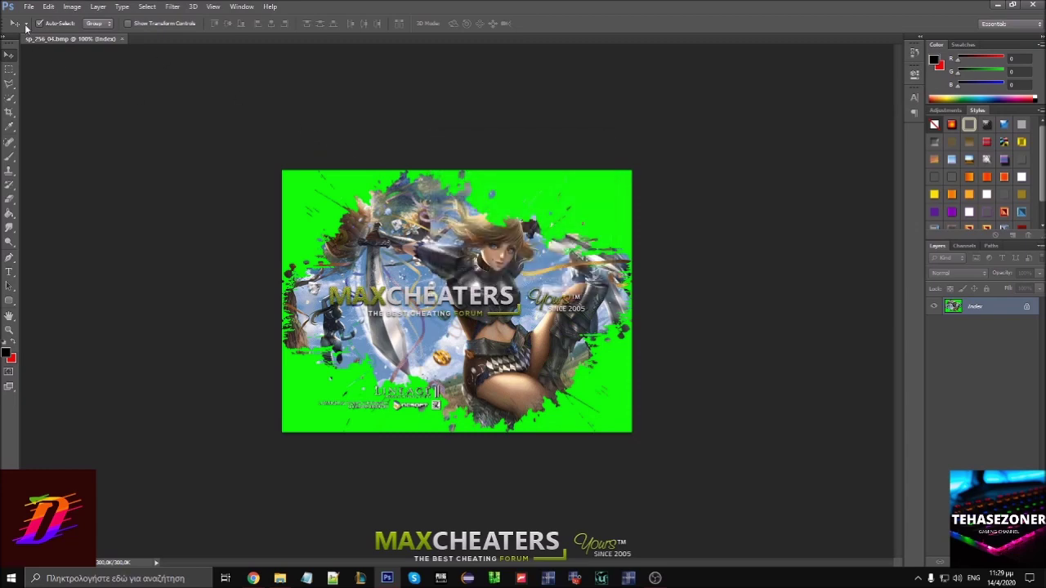
- Save the green-background splash as a BMP over sp_256_05.bmp in the Encrypt - Decrypt Tool folder
click(30, 7)
click(70, 134)
double_click(856, 251)
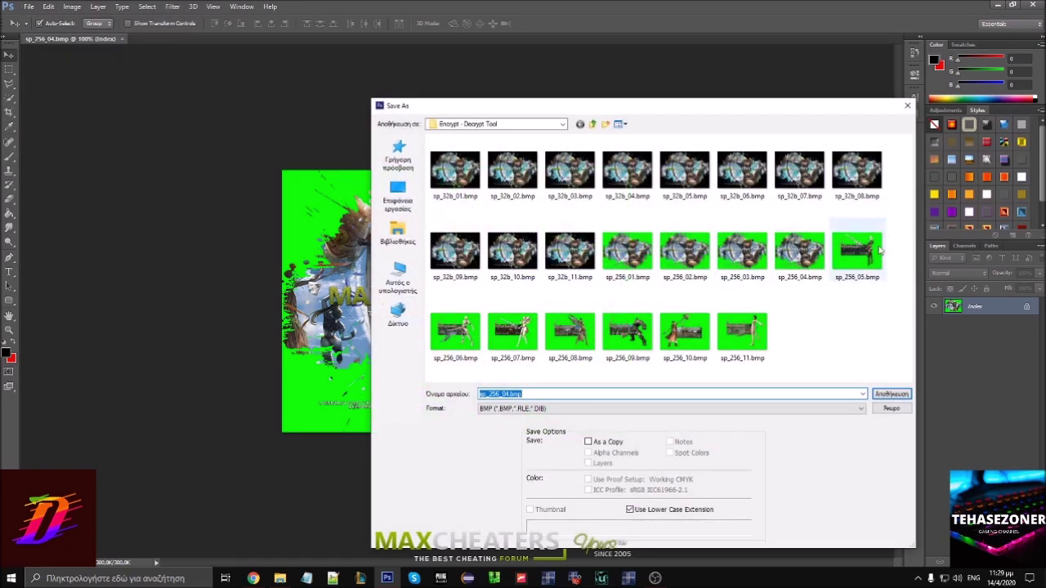
click(504, 218)
click(577, 164)
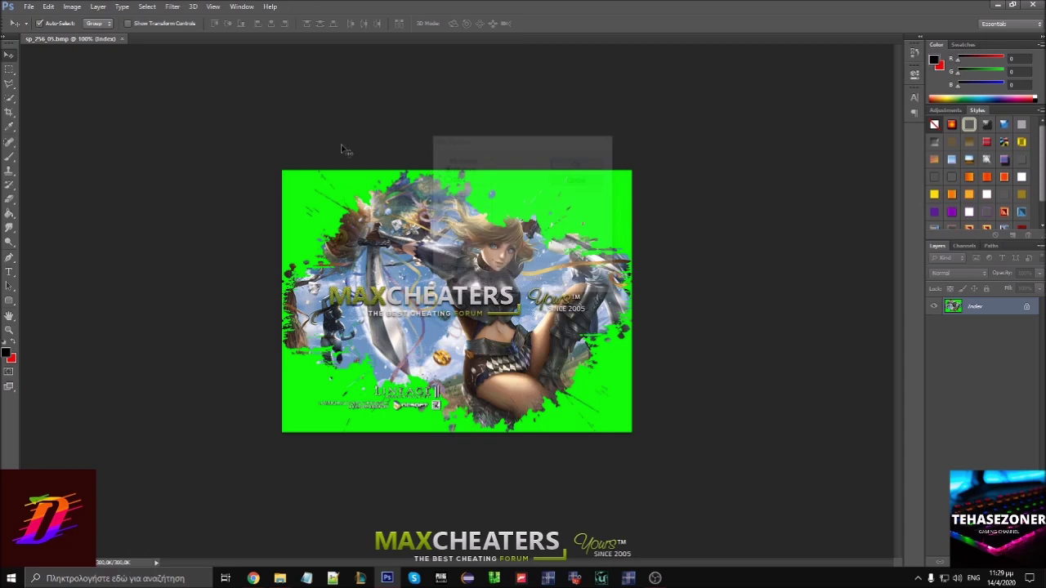
- Save the green-background splash as an 8-bit Windows BMP over sp_256_06.bmp in the Encrypt - Decrypt Tool folder
click(29, 6)
click(69, 137)
double_click(455, 331)
click(501, 219)
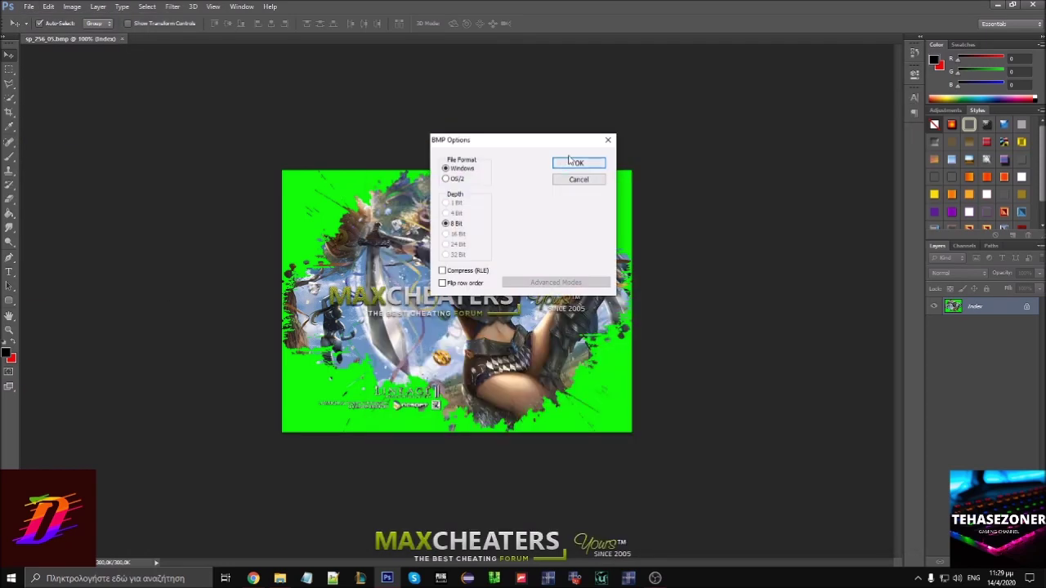
click(572, 163)
- Save the green-background splash as an 8-bit Windows BMP over sp_256_07.bmp in the Encrypt - Decrypt Tool folder
click(30, 7)
click(68, 137)
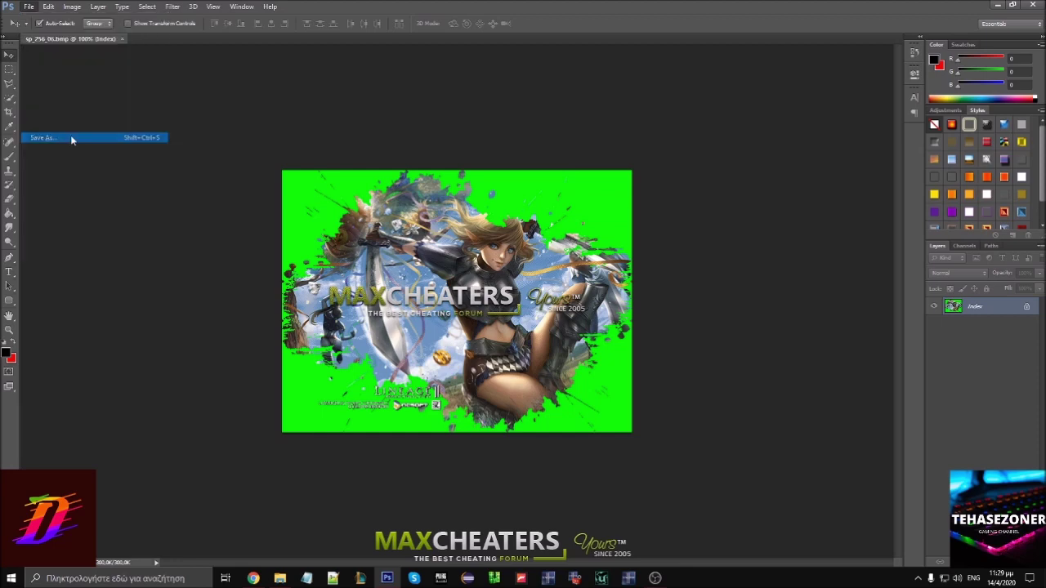
click(515, 327)
click(515, 327)
click(502, 219)
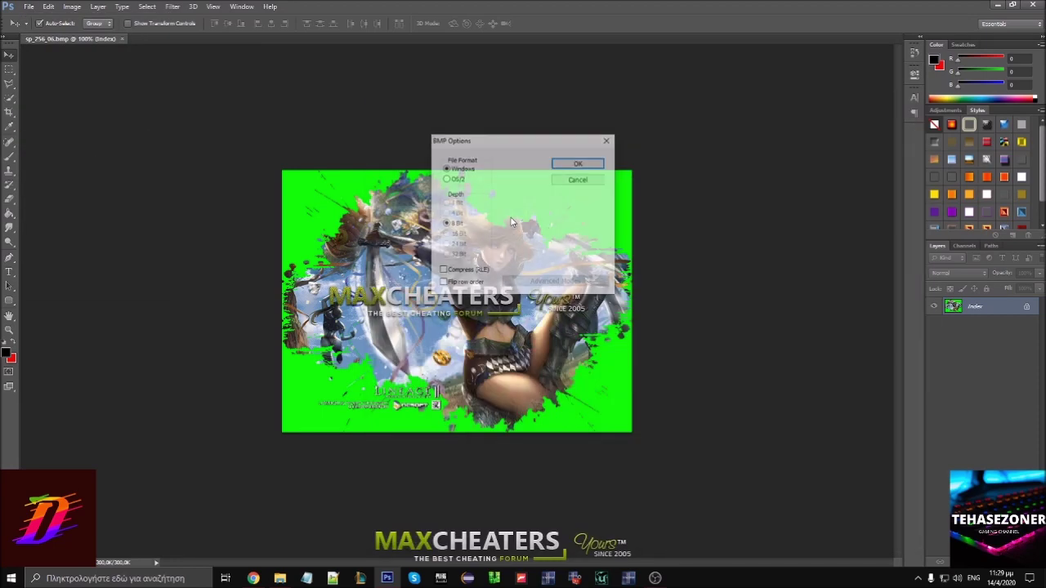
click(579, 162)
- Save the green-background splash as a BMP over sp_256_08.bmp in the Encrypt - Decrypt Tool folder
click(28, 7)
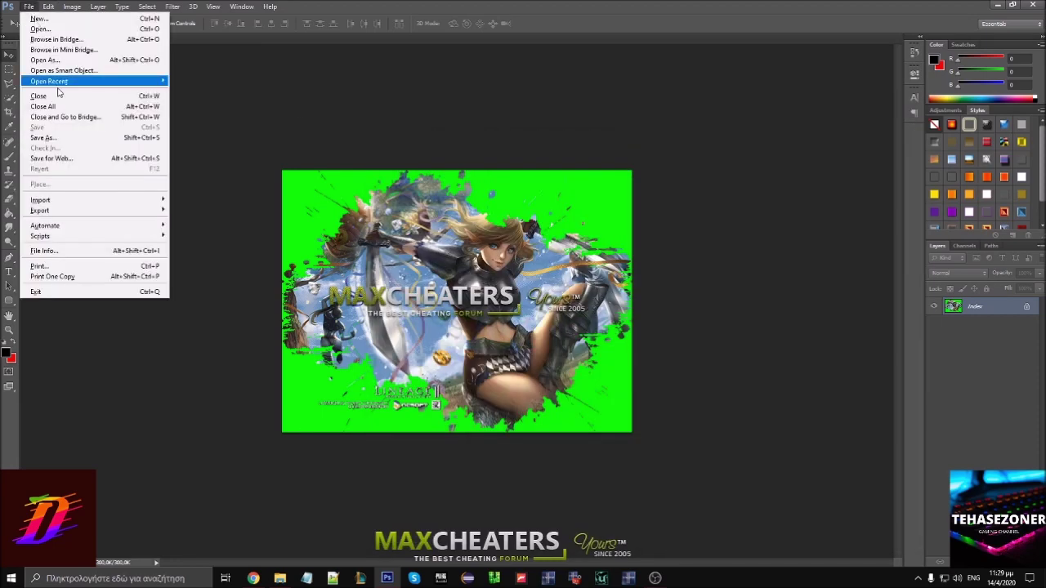
click(68, 137)
double_click(569, 331)
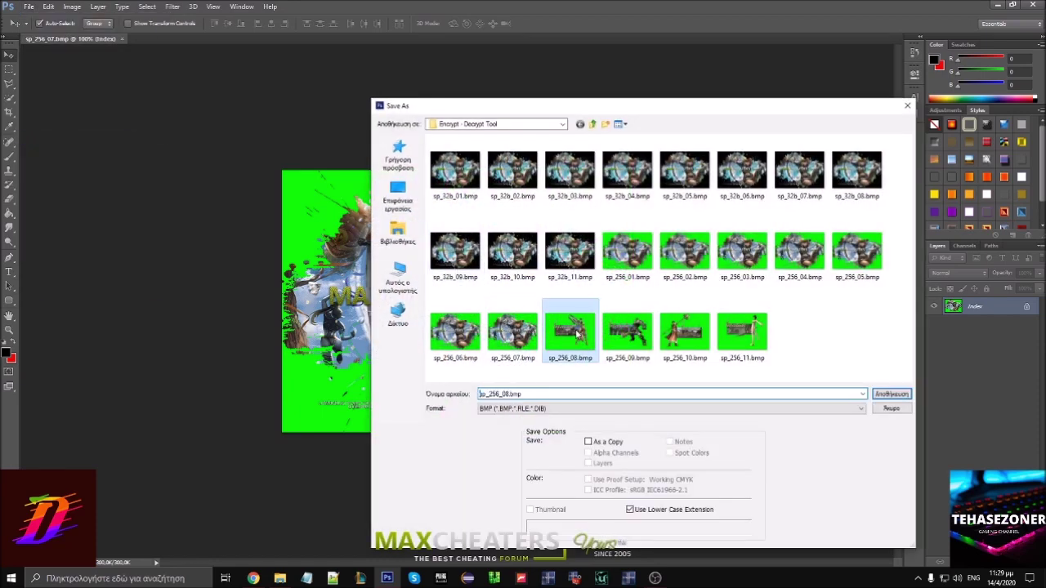
click(502, 218)
click(579, 162)
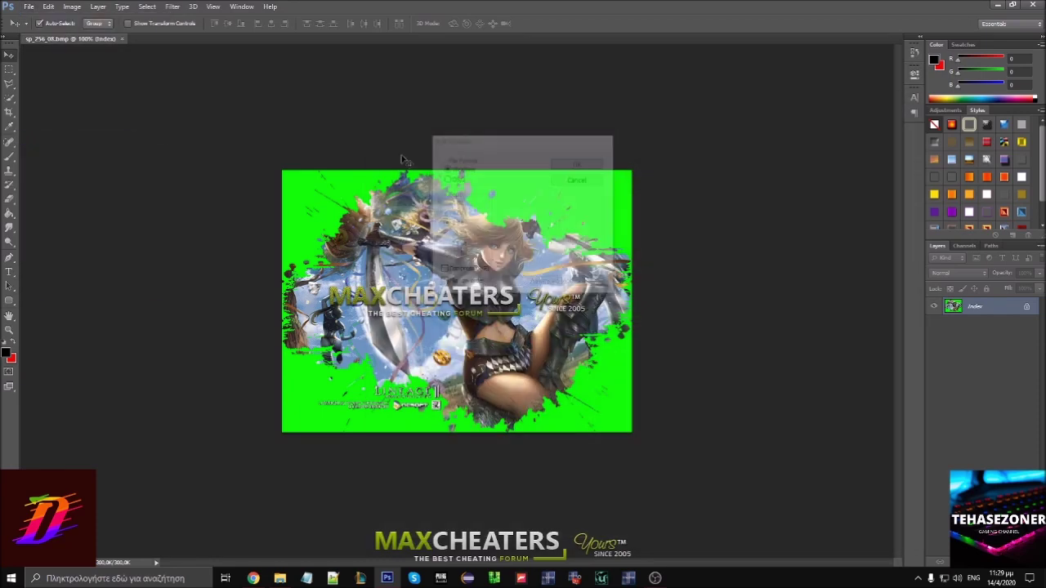
- Save the green-background splash as a BMP over sp_256_09.bmp in the Encrypt - Decrypt Tool folder
click(28, 6)
click(42, 138)
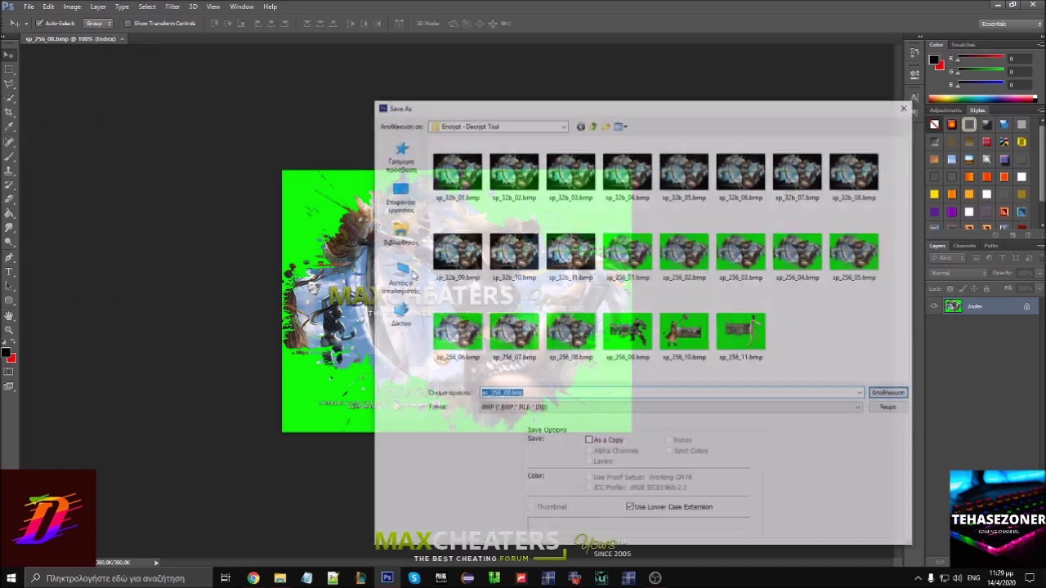
click(628, 331)
double_click(642, 333)
click(500, 215)
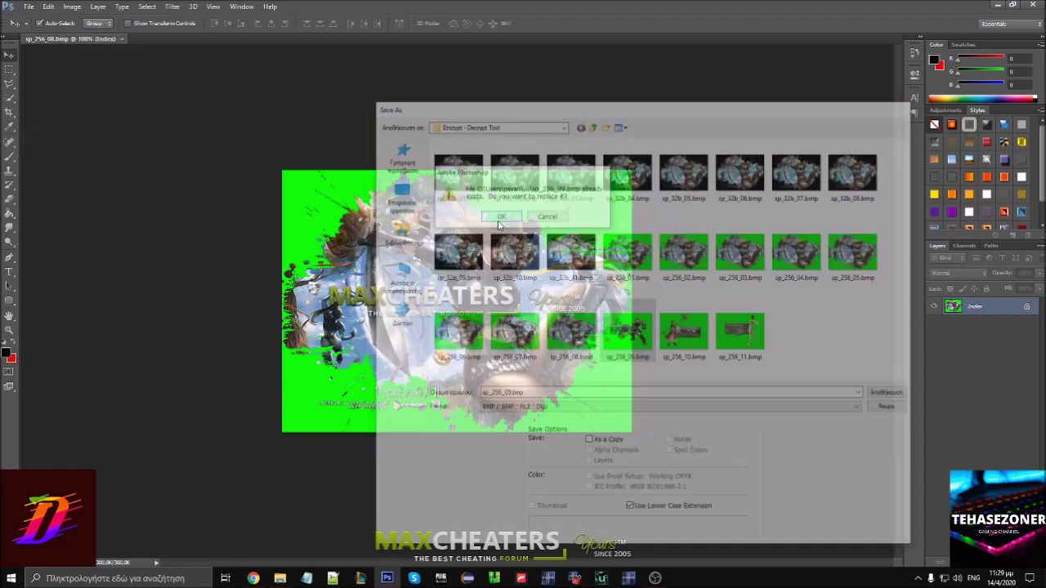
click(579, 162)
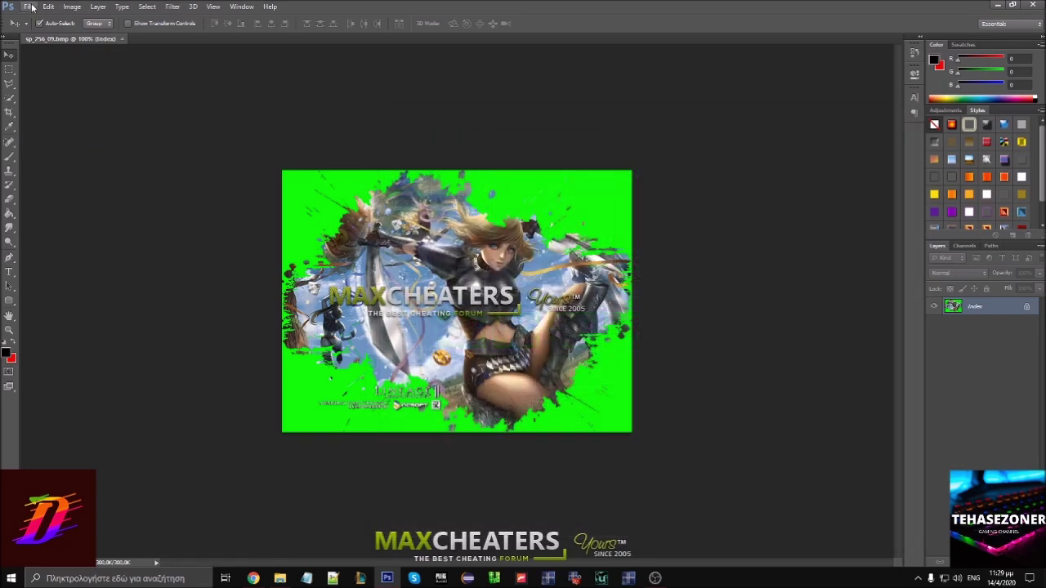
- Save the green-background splash as a BMP over sp_256_10.bmp in the Encrypt - Decrypt Tool folder
click(29, 7)
click(42, 137)
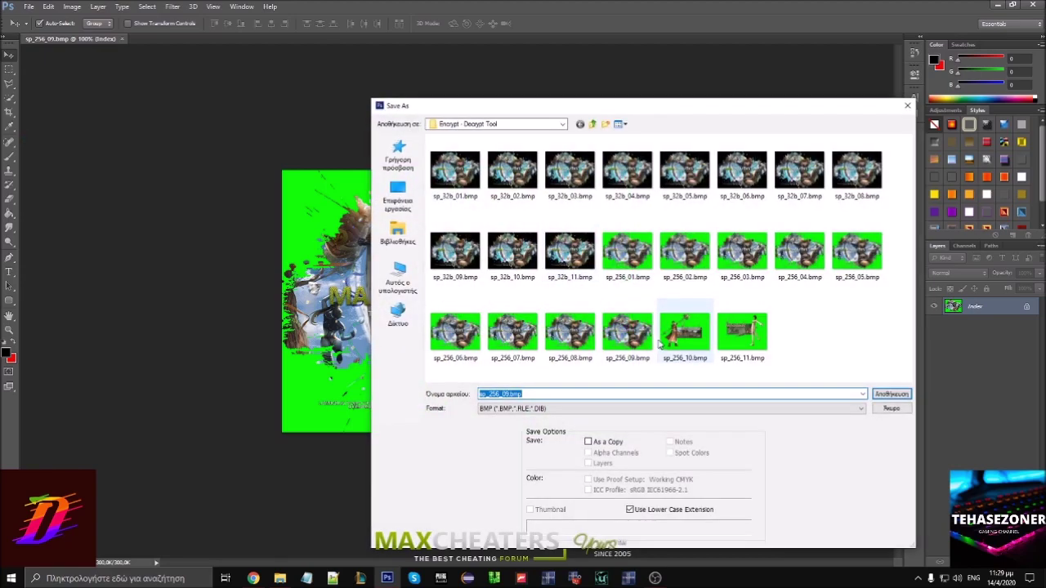
double_click(664, 339)
click(499, 216)
click(576, 165)
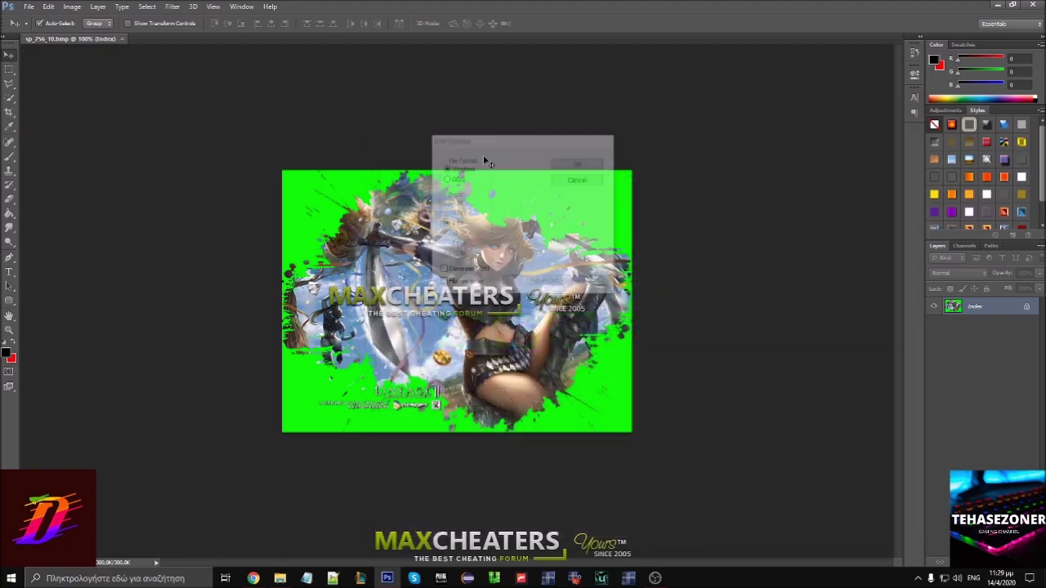
- Save the green-background splash as a BMP over sp_256_11.bmp, and close the document and Photoshop
click(30, 7)
click(42, 137)
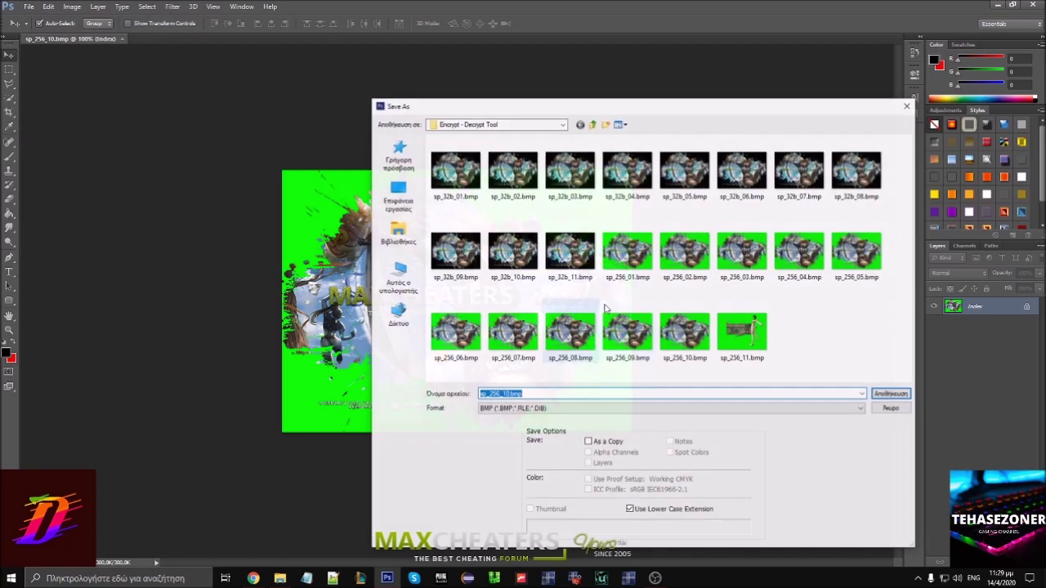
double_click(741, 331)
click(498, 215)
click(572, 163)
click(121, 39)
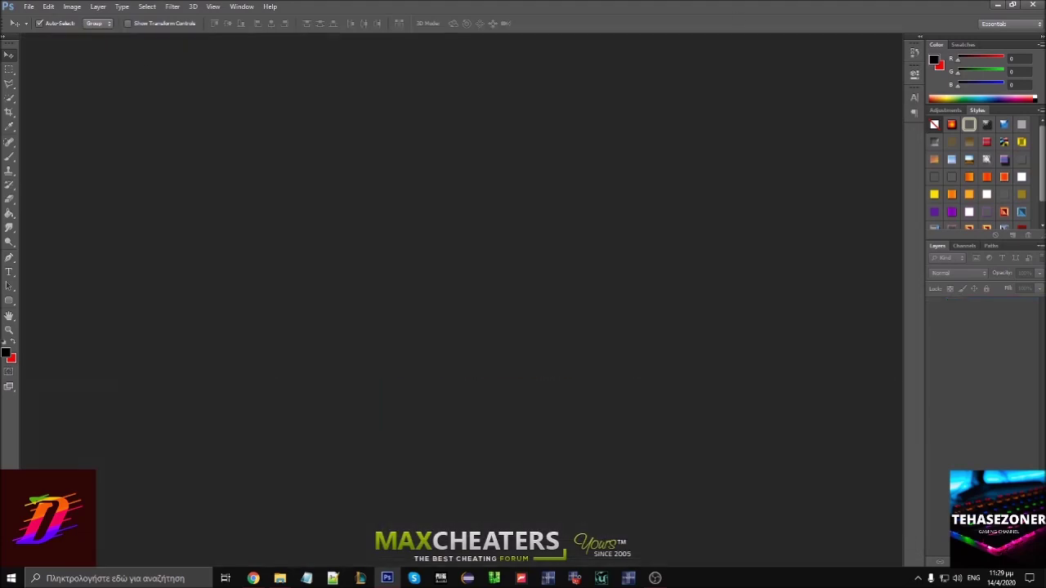
click(1027, 4)
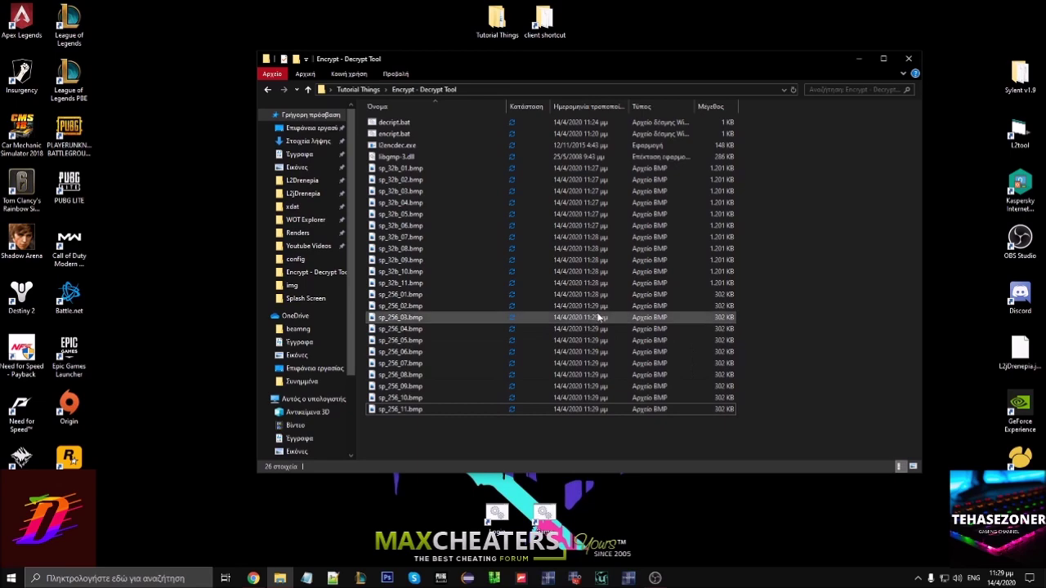
- Open encript.bat for editing in Notepad and copy the full file name of sp_32b_01.bmp from the Encrypt - Decrypt Tool folder
right_click(396, 134)
click(402, 158)
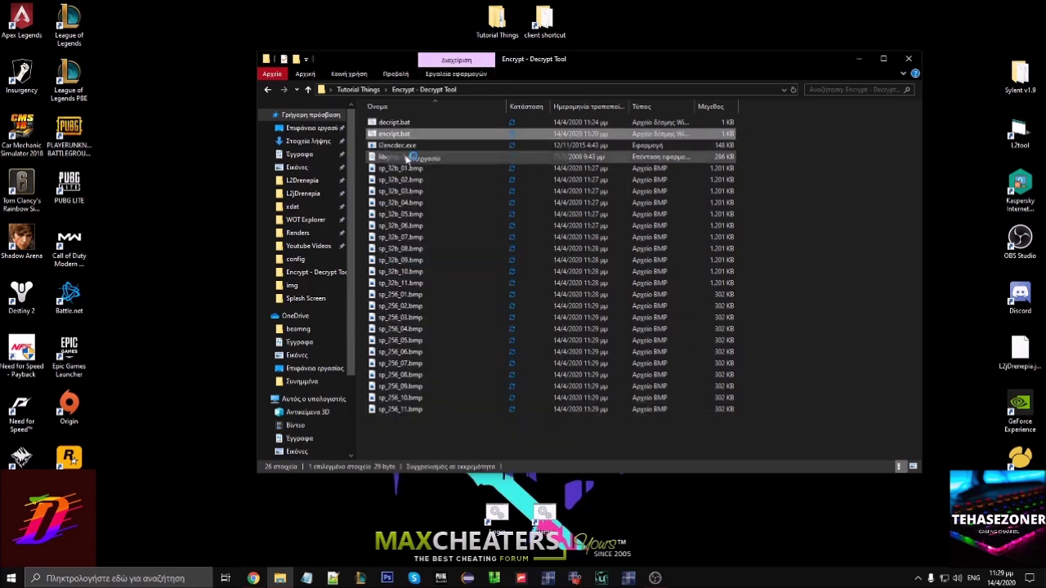
click(742, 290)
click(394, 168)
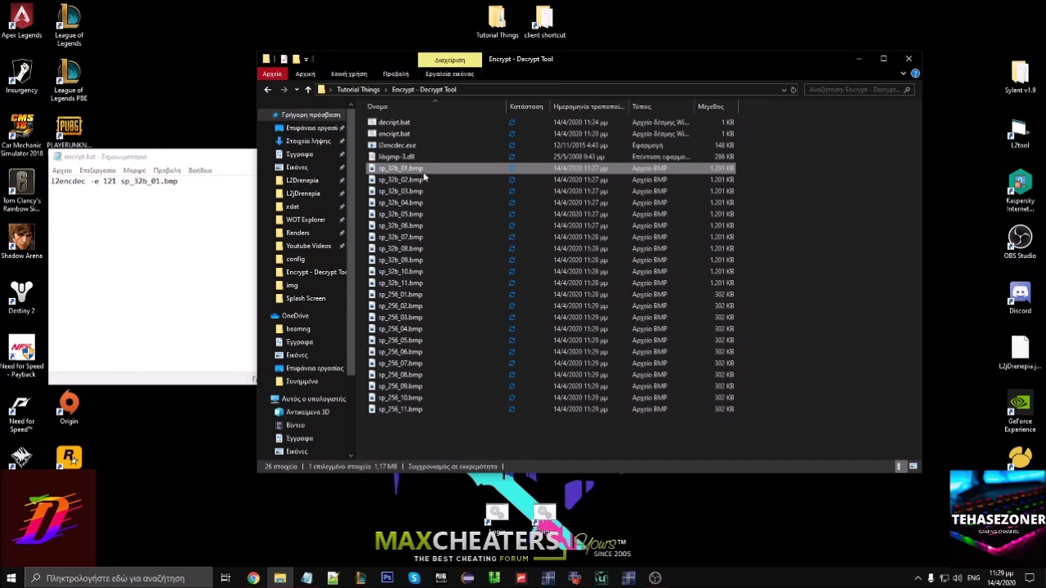
key(F2)
right_click(418, 169)
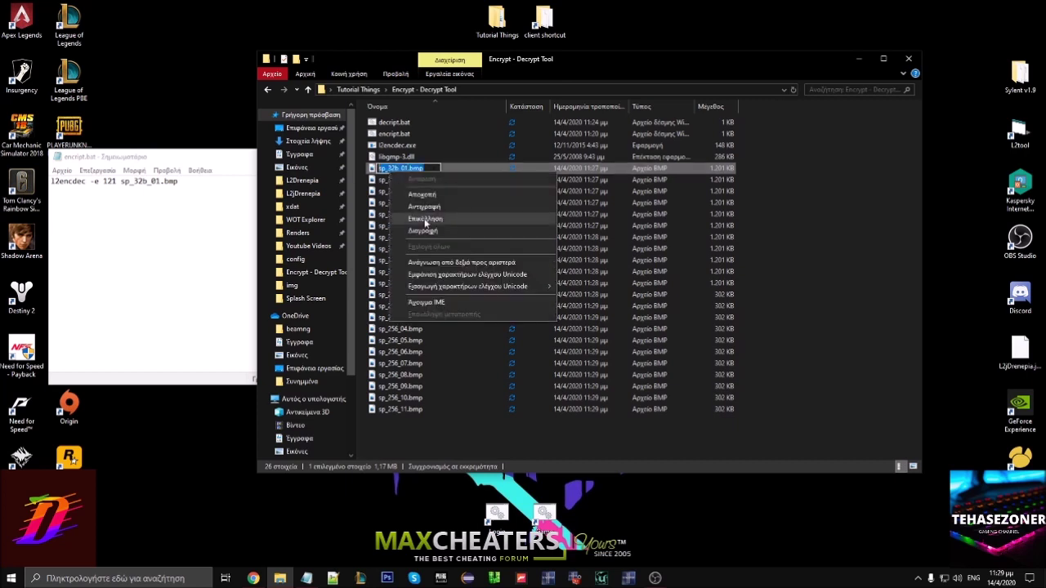
click(431, 204)
- Paste sp_32b_01.bmp as the target file in the encript.bat command, save the script and run it
drag(179, 181, 152, 181)
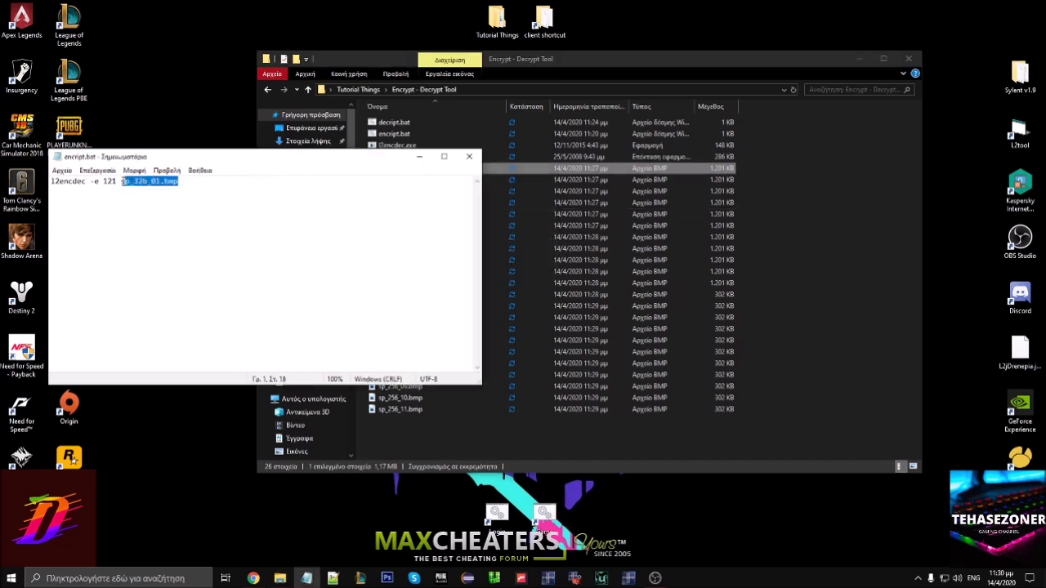
right_click(123, 181)
click(147, 229)
click(62, 170)
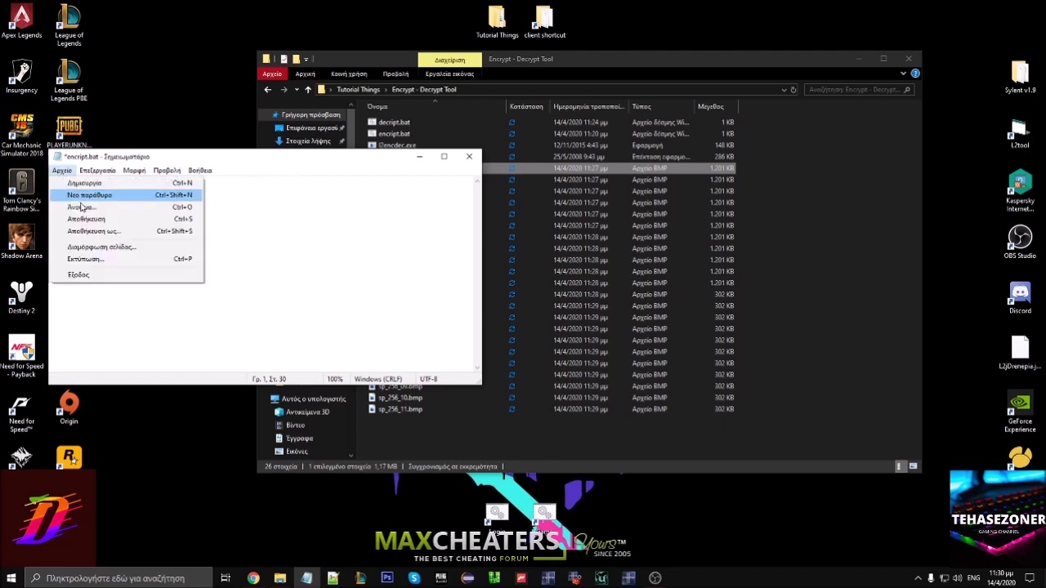
click(86, 219)
click(401, 135)
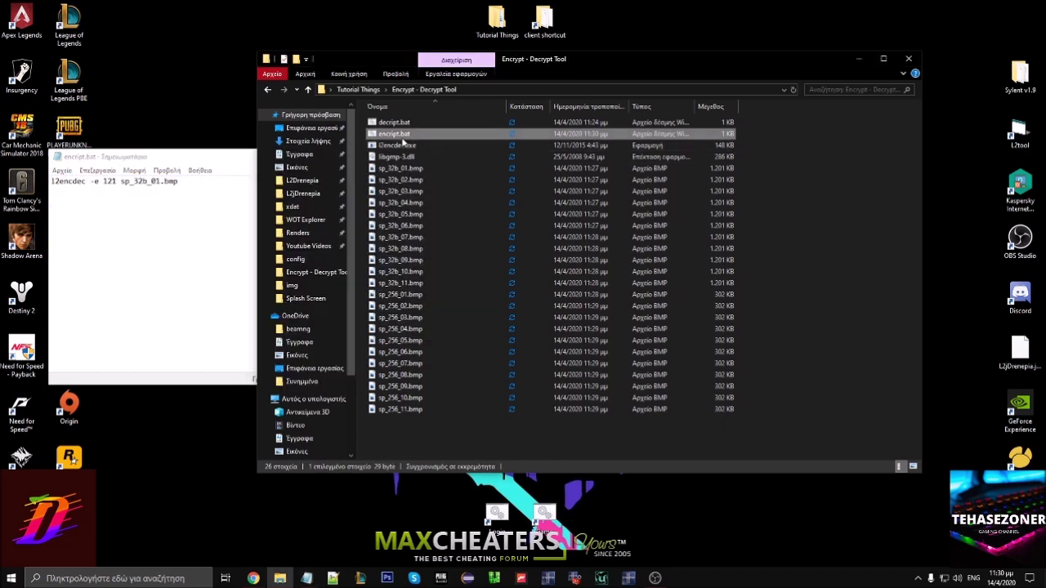
- Change the target file in encript.bat to sp_32b_02.bmp, save the script and run it
click(158, 182)
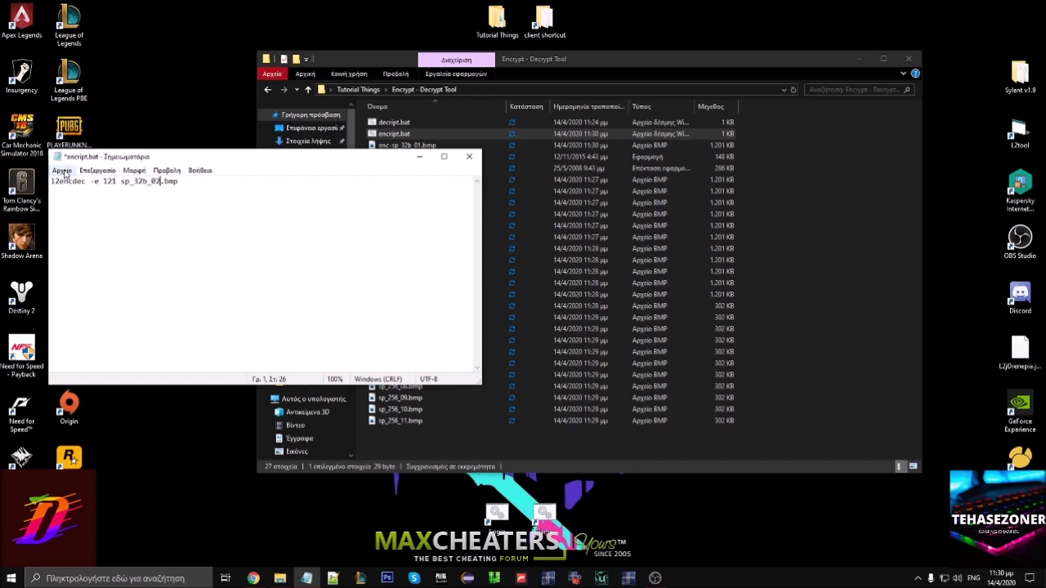
click(63, 171)
click(86, 219)
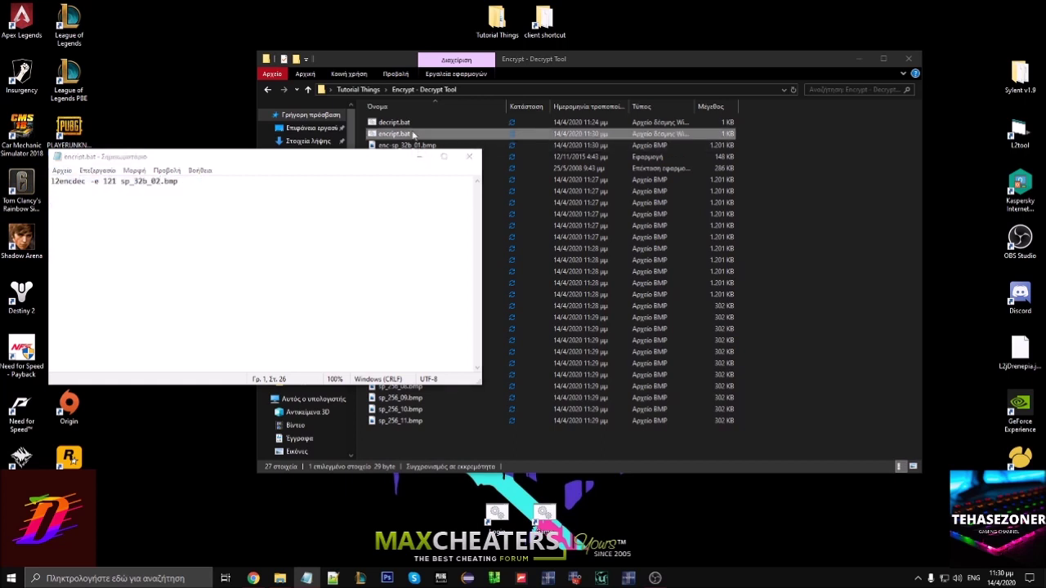
double_click(394, 133)
- Change the target file in encript.bat to sp_32b_03.bmp, save the script and run it
click(158, 182)
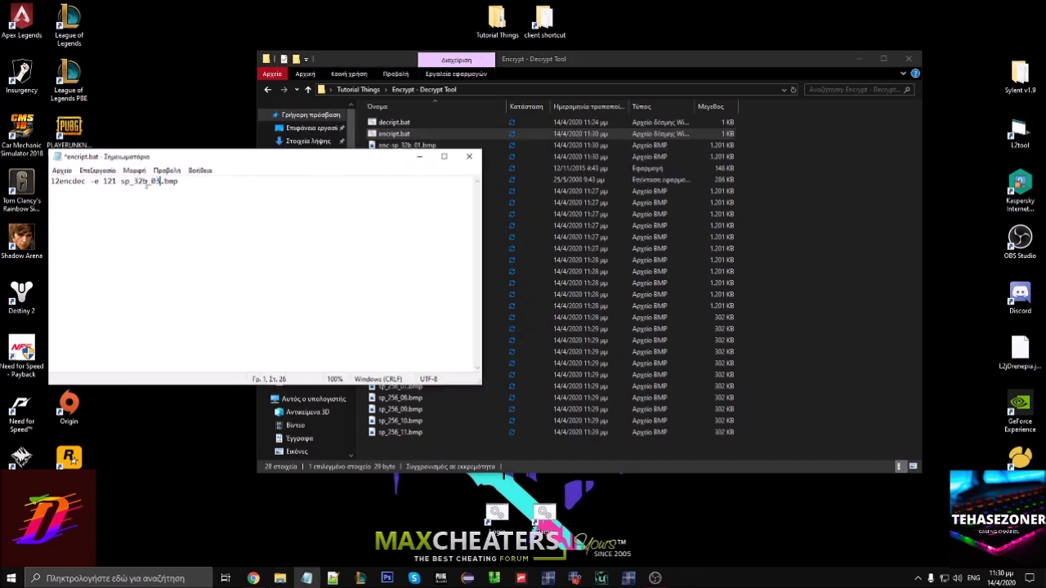
click(73, 171)
click(106, 217)
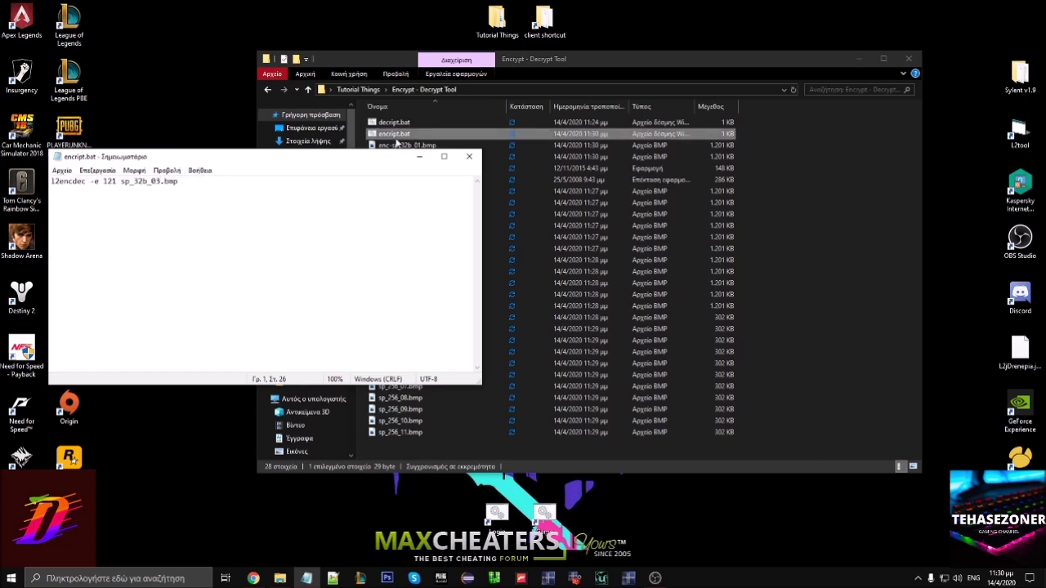
double_click(395, 135)
- Change the target file in encript.bat to sp_32b_04.bmp, save the script and run it
click(158, 182)
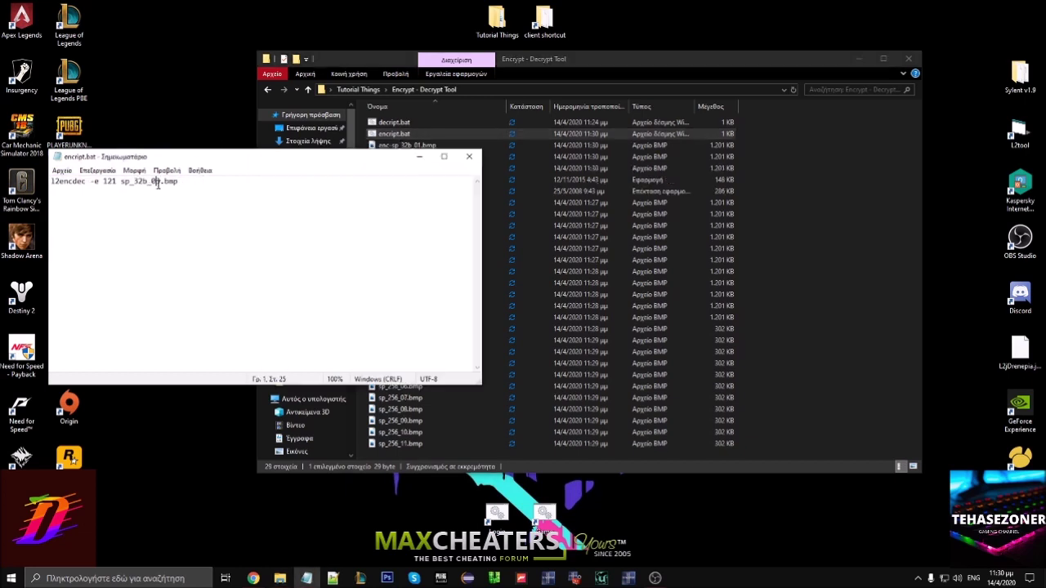
text(4)
click(63, 170)
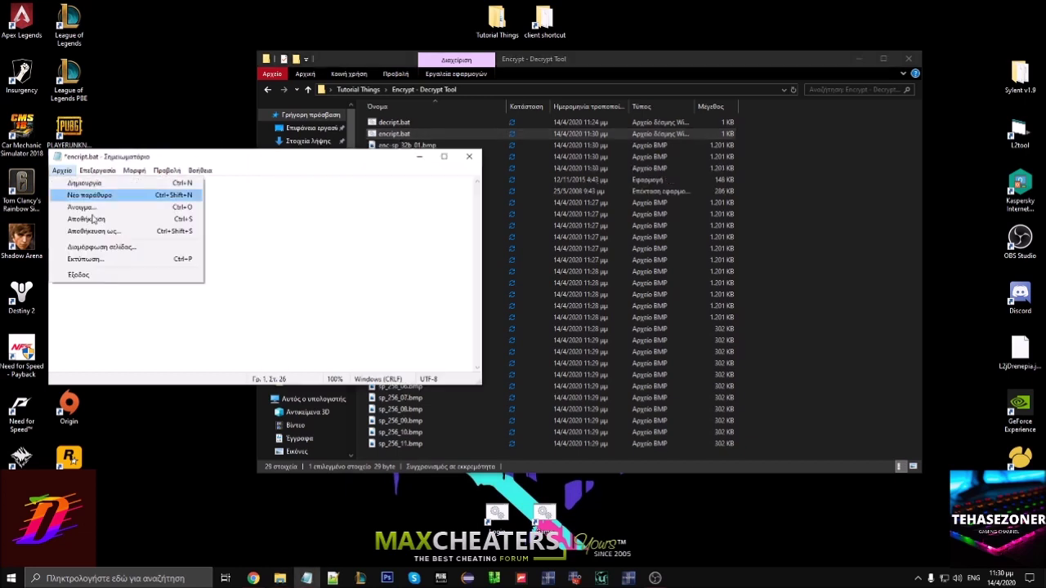
click(106, 217)
double_click(392, 134)
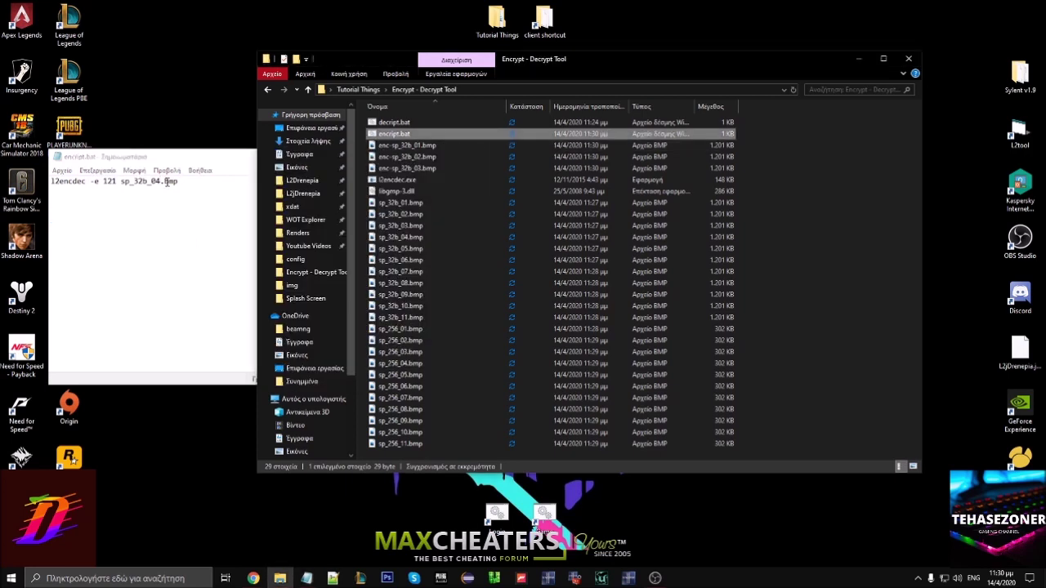
- Change the target file in encript.bat to sp_32b_05.bmp, save the script and run it
click(154, 182)
click(63, 171)
click(106, 217)
double_click(394, 134)
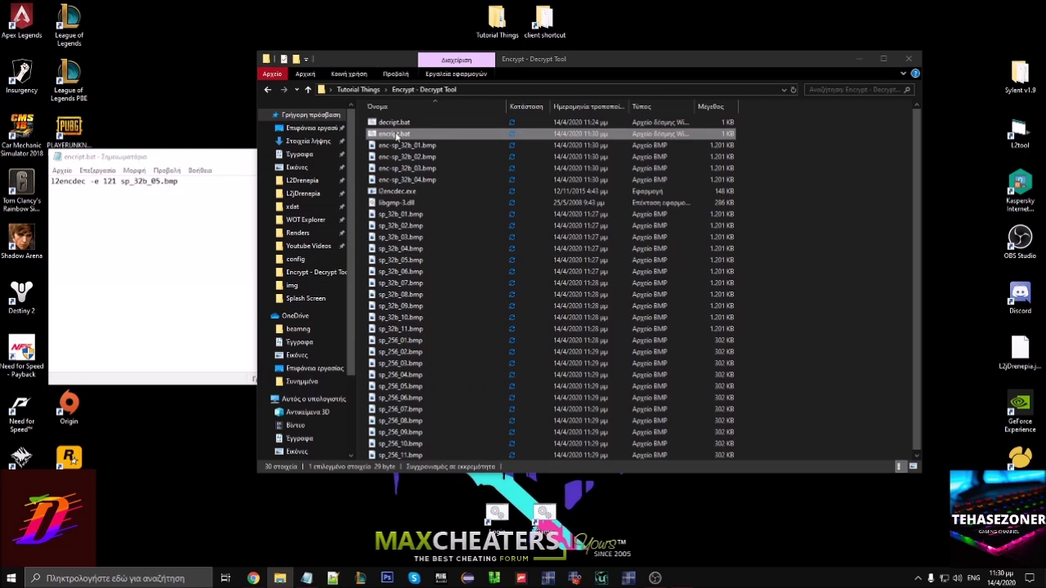
- Change the target file in encript.bat to sp_32b_06.bmp, save the script and run it
click(156, 181)
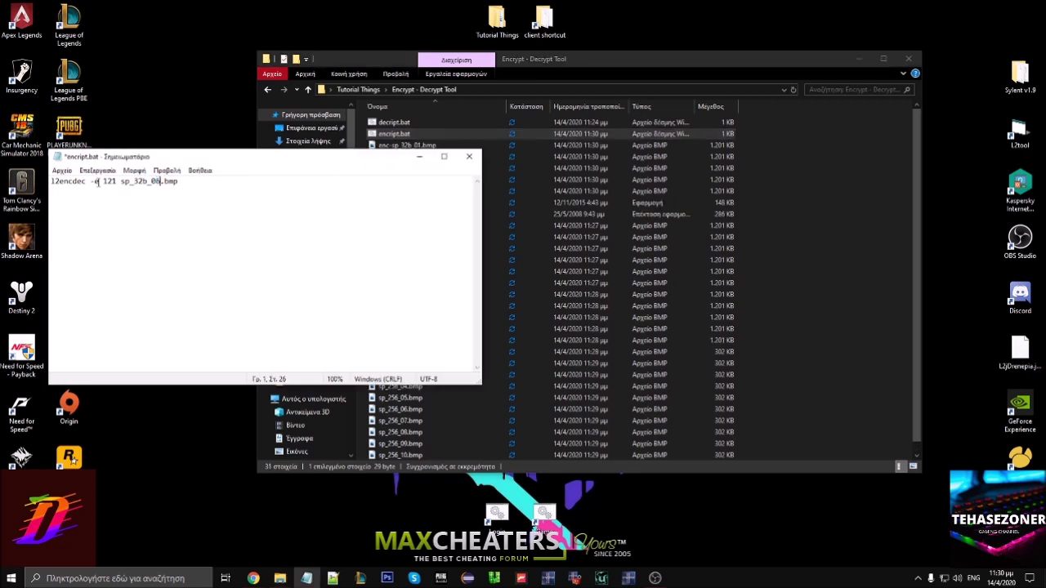
click(63, 171)
click(107, 217)
double_click(384, 135)
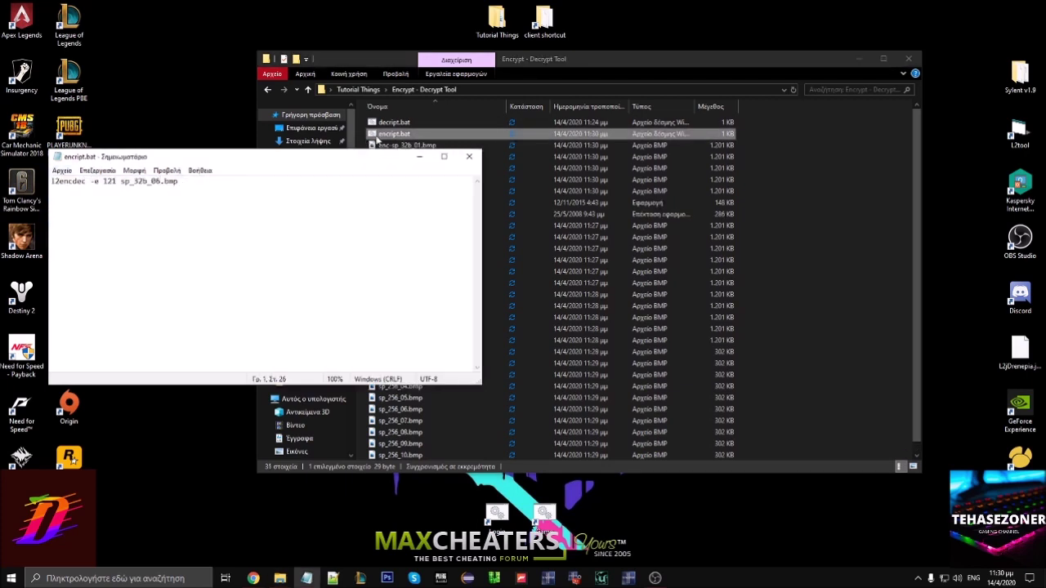
- Change the target file in encript.bat to sp_32b_07.bmp, save the script and run it
click(158, 183)
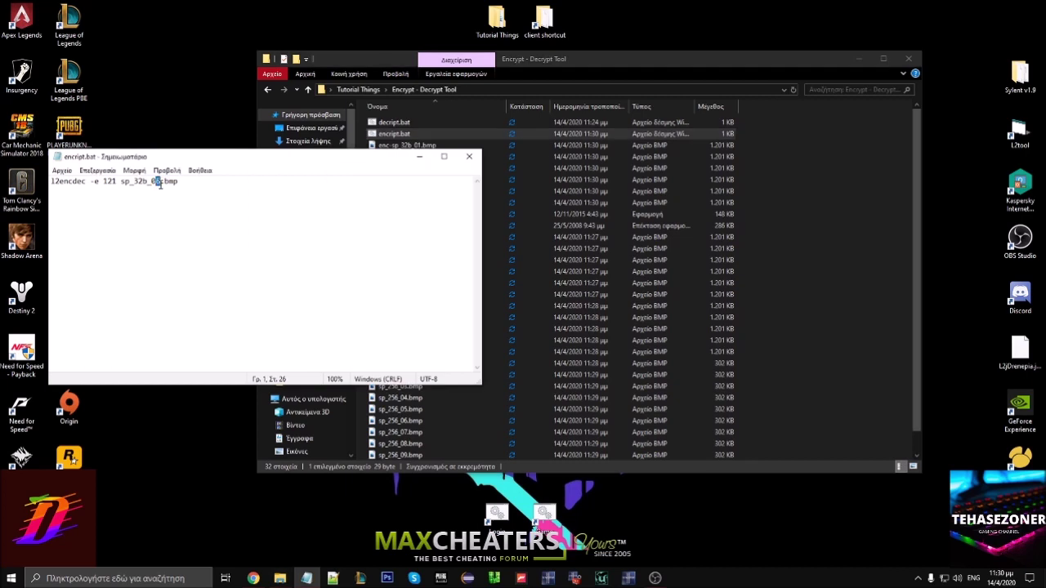
click(62, 171)
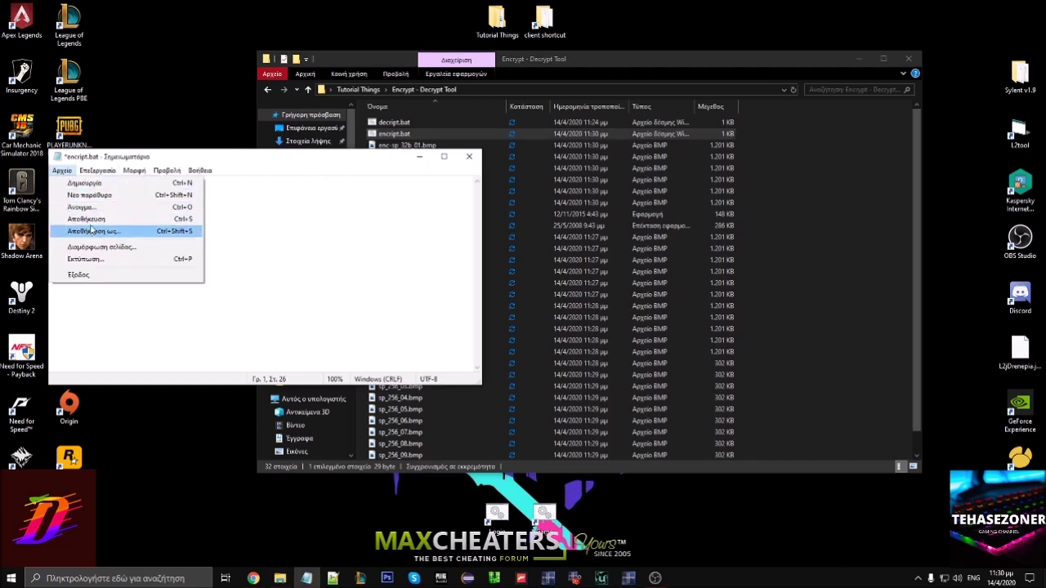
click(90, 230)
click(376, 137)
double_click(376, 139)
- Change the target file in encript.bat to sp_32b_08.bmp, save the script and run it
click(159, 182)
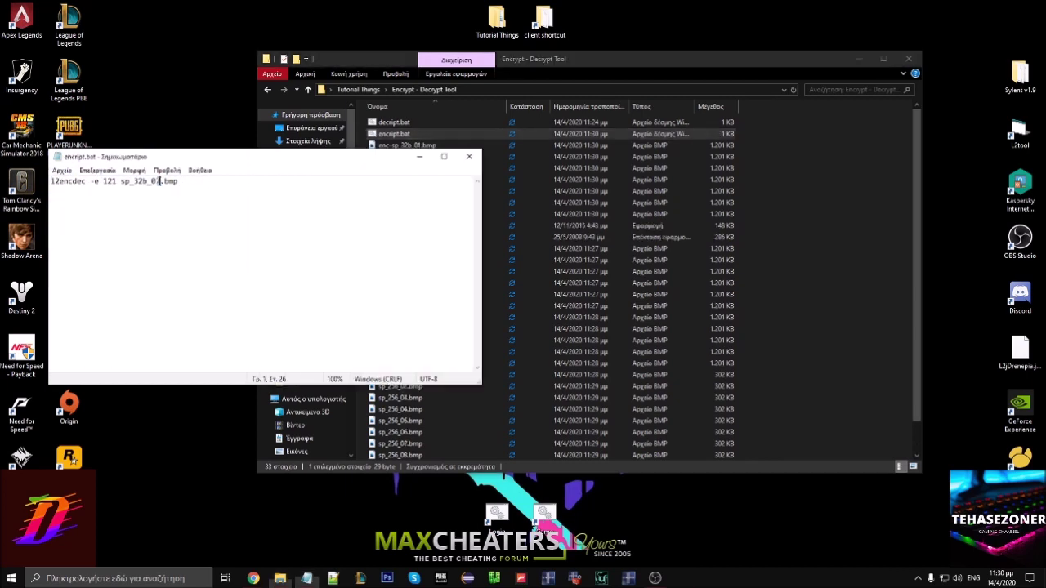
click(63, 171)
click(131, 215)
click(400, 136)
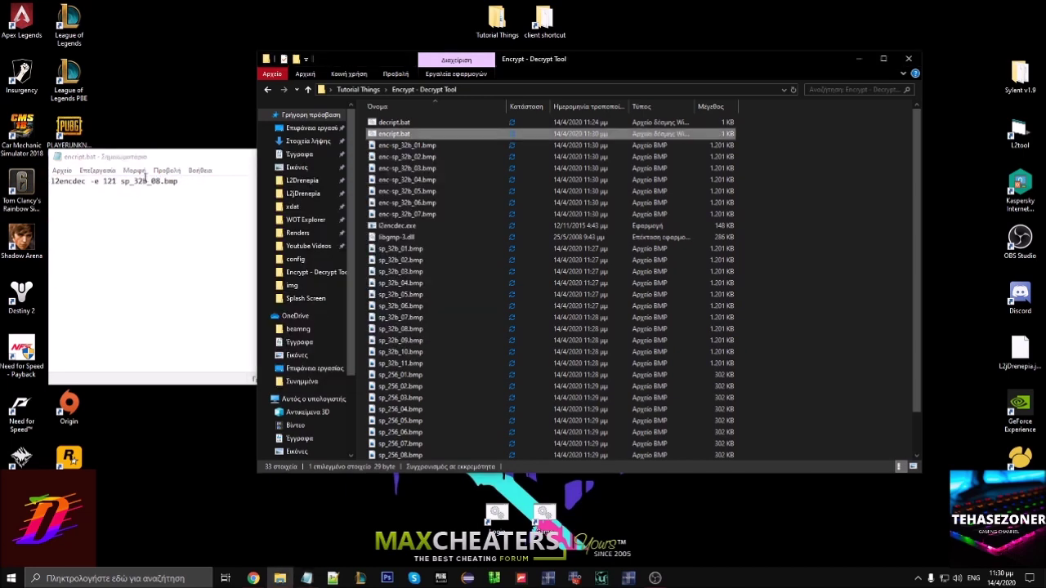
- Change the target file in encript.bat to sp_32b_09.bmp, save the script and run it
click(159, 182)
text(9)
click(62, 171)
click(106, 214)
click(381, 135)
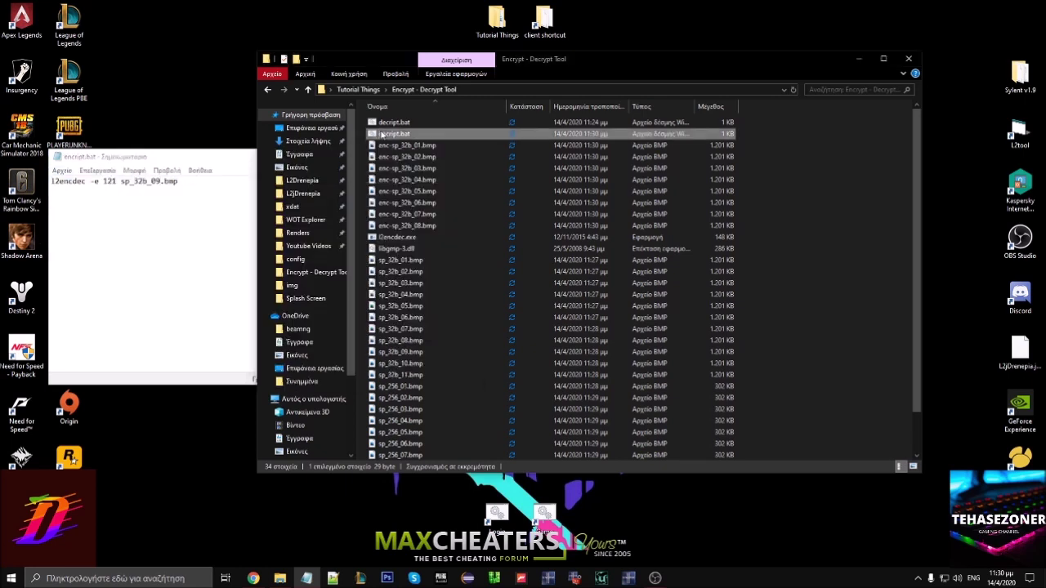
double_click(381, 135)
- Change the target file in encript.bat to sp_32b_10.bmp, save the script and run it
click(158, 181)
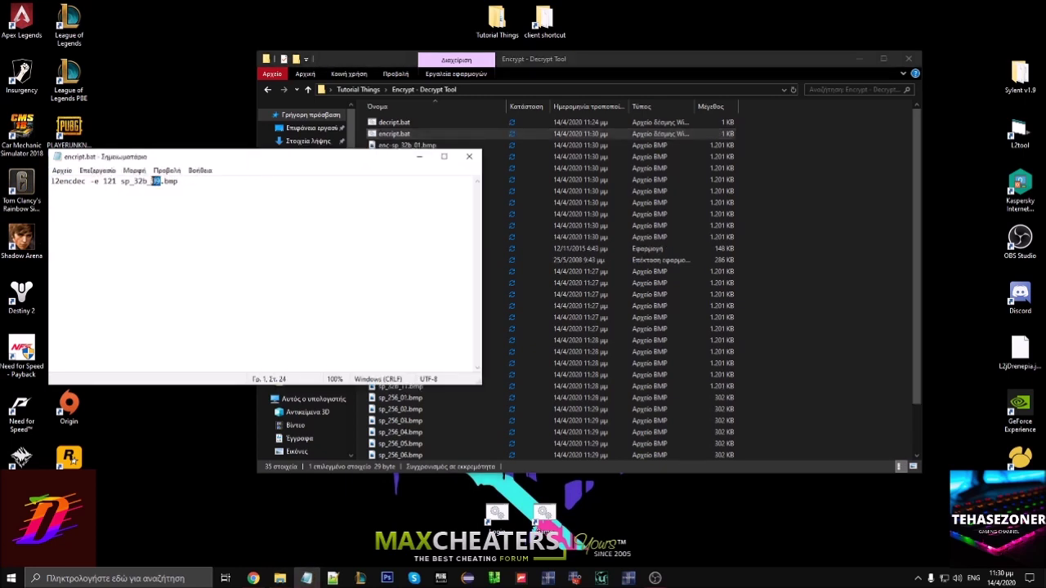
click(62, 171)
click(106, 214)
click(380, 136)
double_click(380, 134)
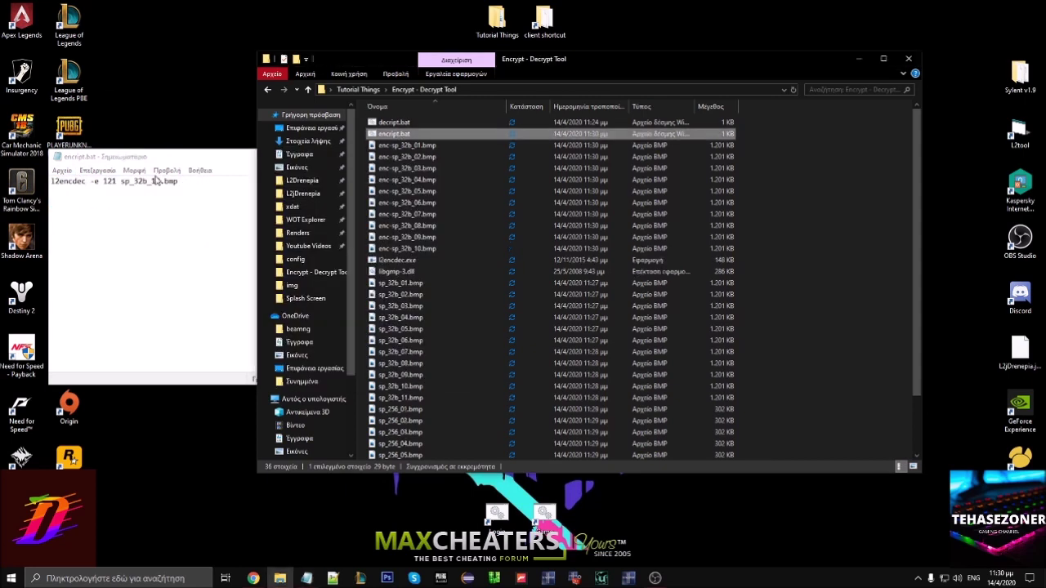
- Change the target file in encript.bat to sp_32b_11.bmp, save the script and run it
click(157, 180)
click(72, 172)
click(90, 214)
click(405, 136)
double_click(416, 136)
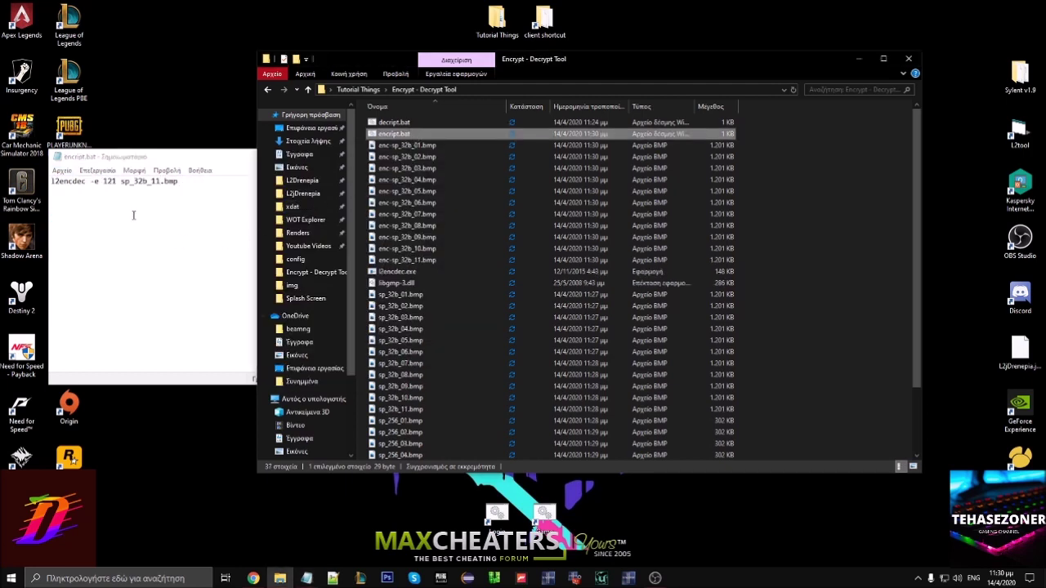
- Copy the name of sp_256_01.bmp into encript.bat as the target file, save the script and run it
click(411, 422)
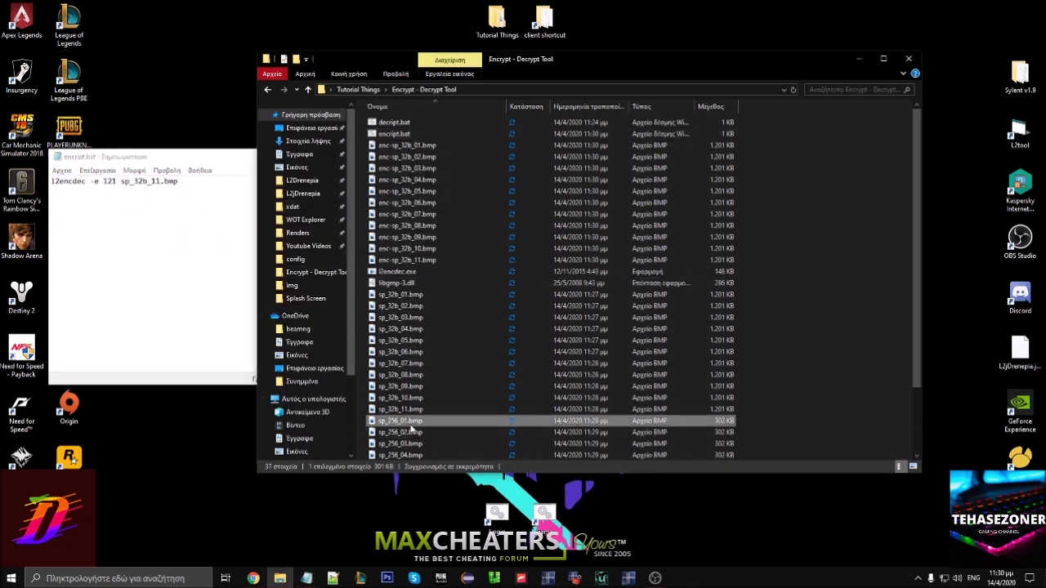
right_click(400, 426)
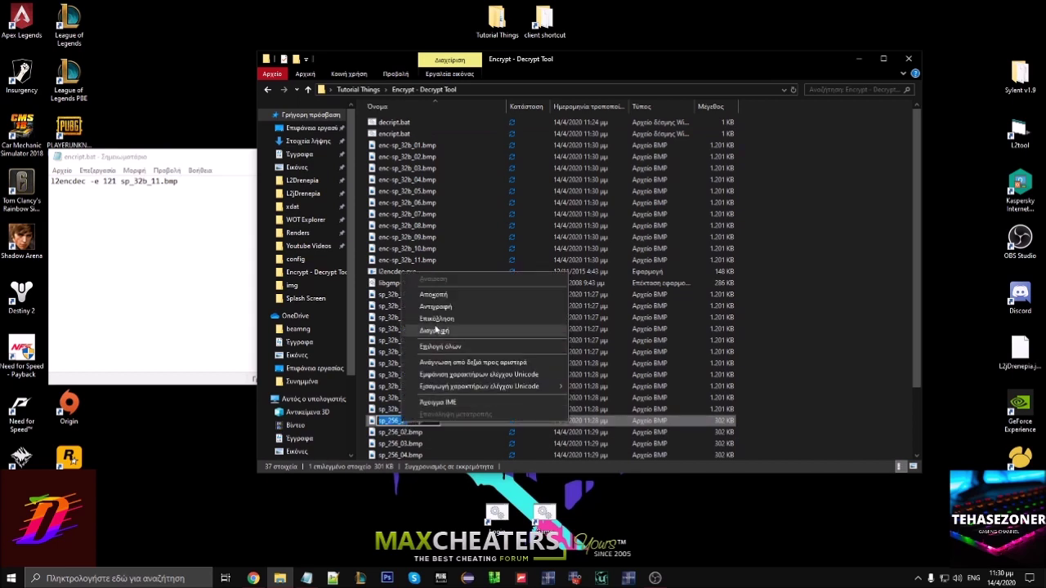
click(433, 310)
key(ctrl+c)
drag(121, 183, 142, 182)
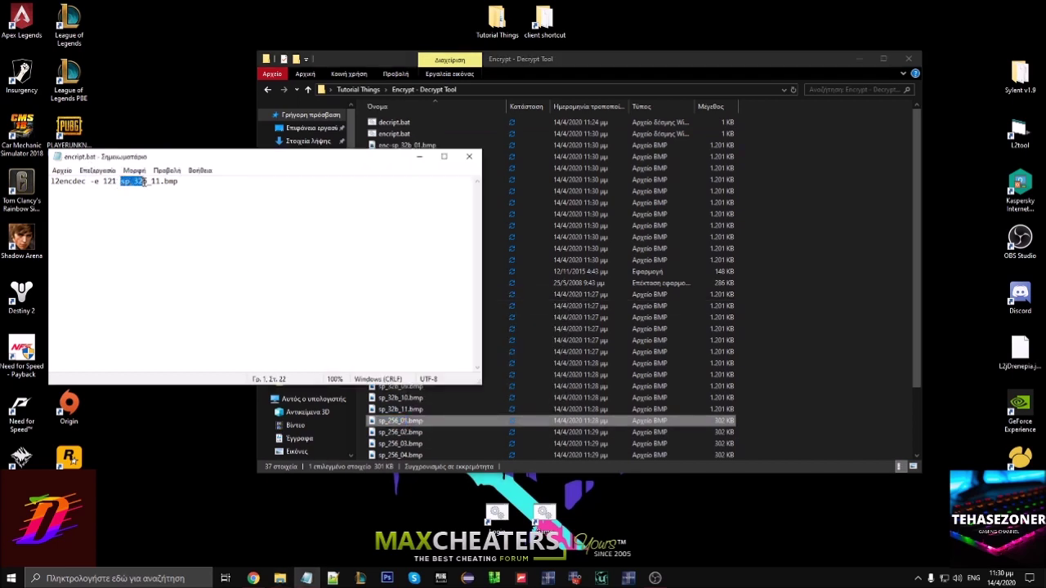
right_click(157, 182)
click(206, 227)
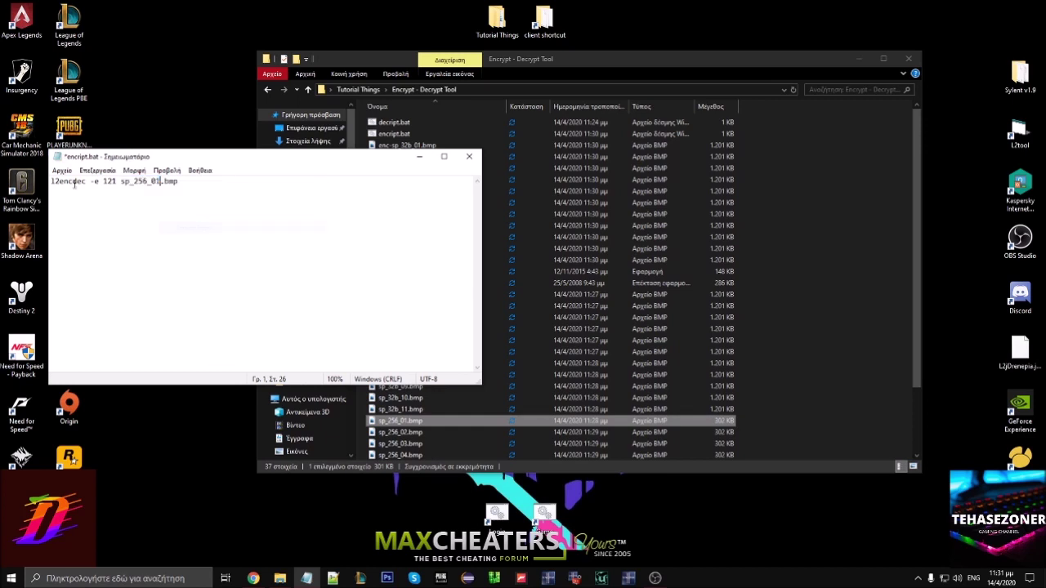
click(62, 171)
click(86, 219)
double_click(394, 133)
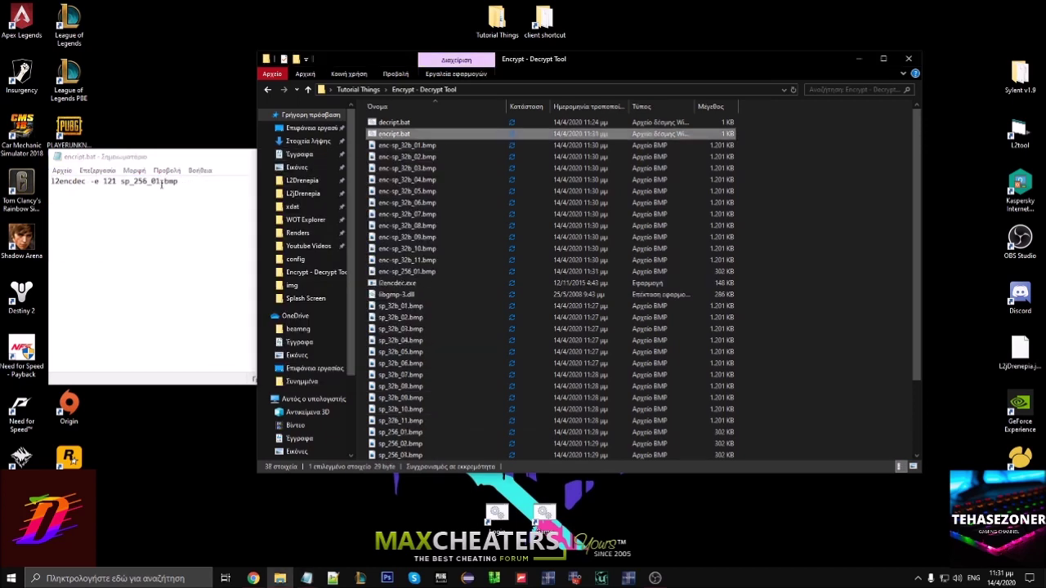
- Change the target file in encript.bat to sp_256_02.bmp, save the script and run it
click(156, 182)
click(62, 170)
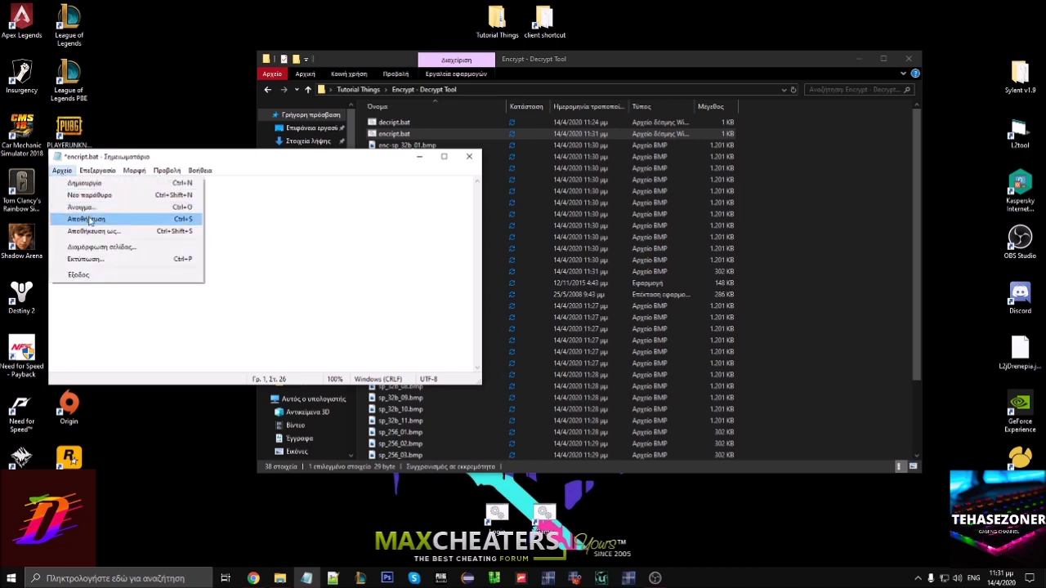
click(85, 220)
double_click(409, 136)
- Change the target file in encript.bat to sp_256_03.bmp, save the script and run it
click(157, 183)
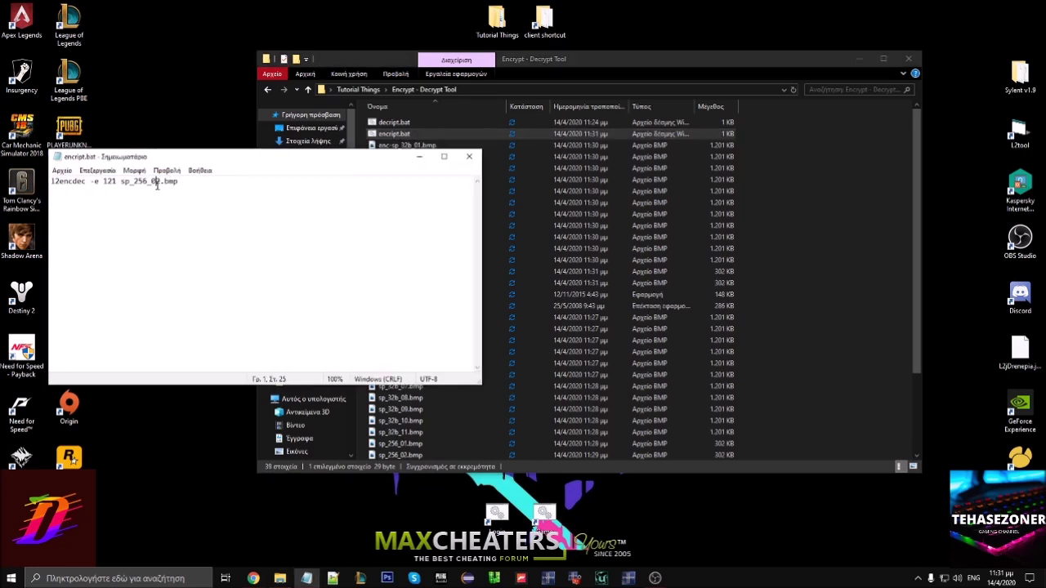
click(62, 170)
click(89, 219)
double_click(394, 133)
- Change the target file in encript.bat to sp_256_04.bmp, save the script and run it
click(161, 180)
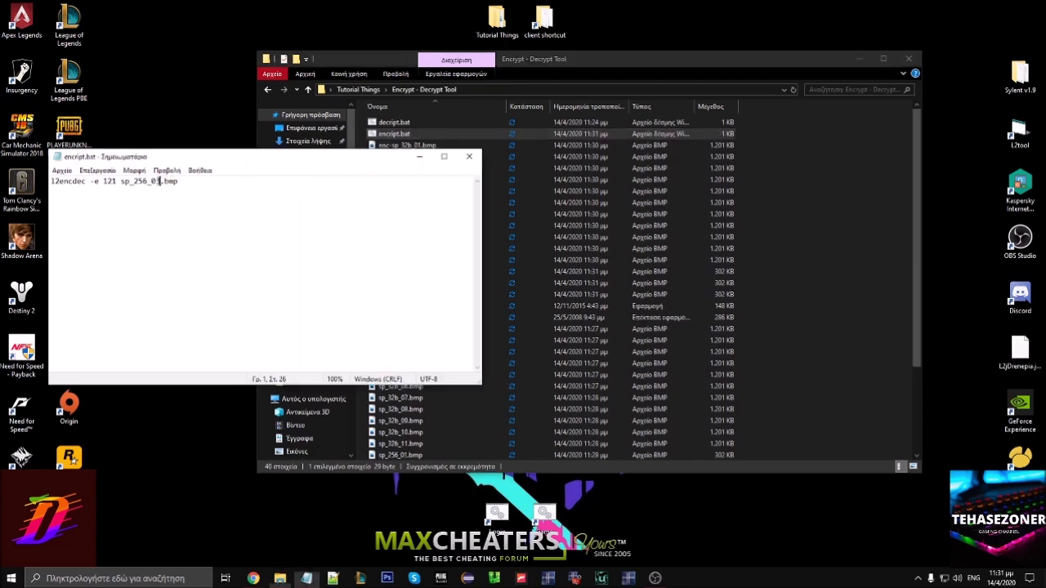
click(61, 170)
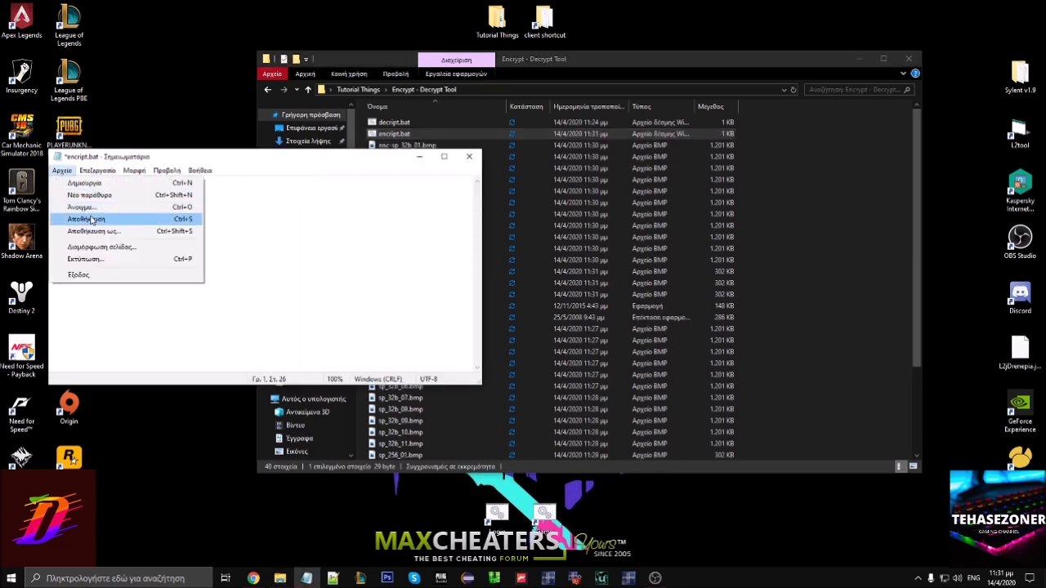
click(90, 219)
double_click(394, 134)
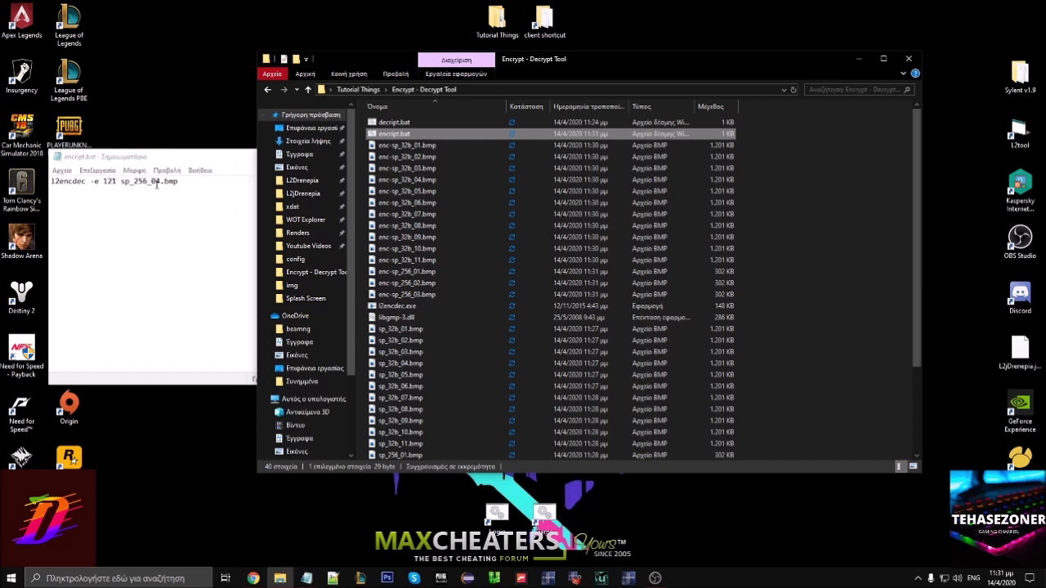
- Change the target file in encript.bat to sp_256_05.bmp, save the script and run it
click(161, 180)
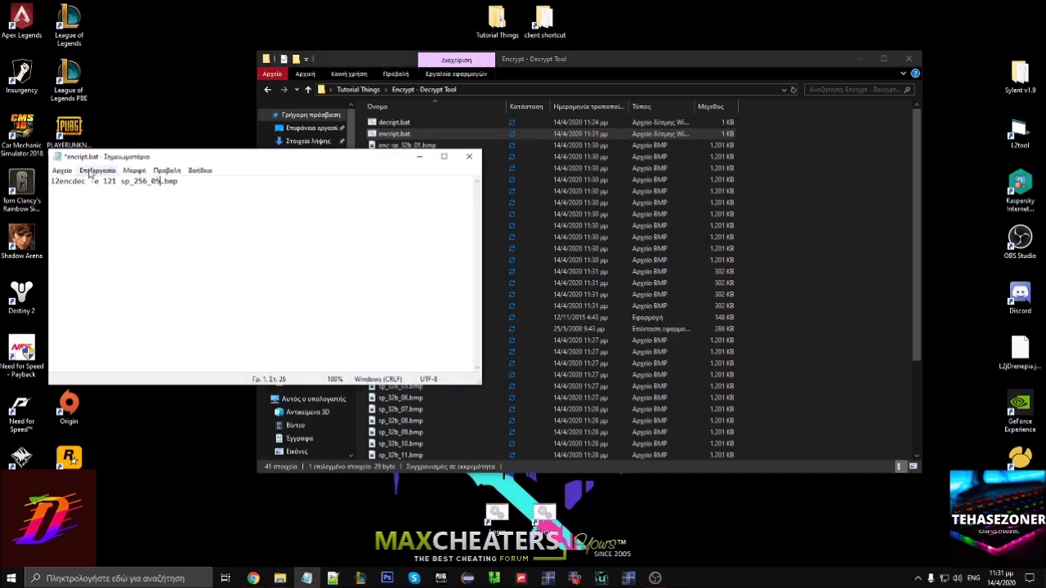
click(61, 170)
click(88, 219)
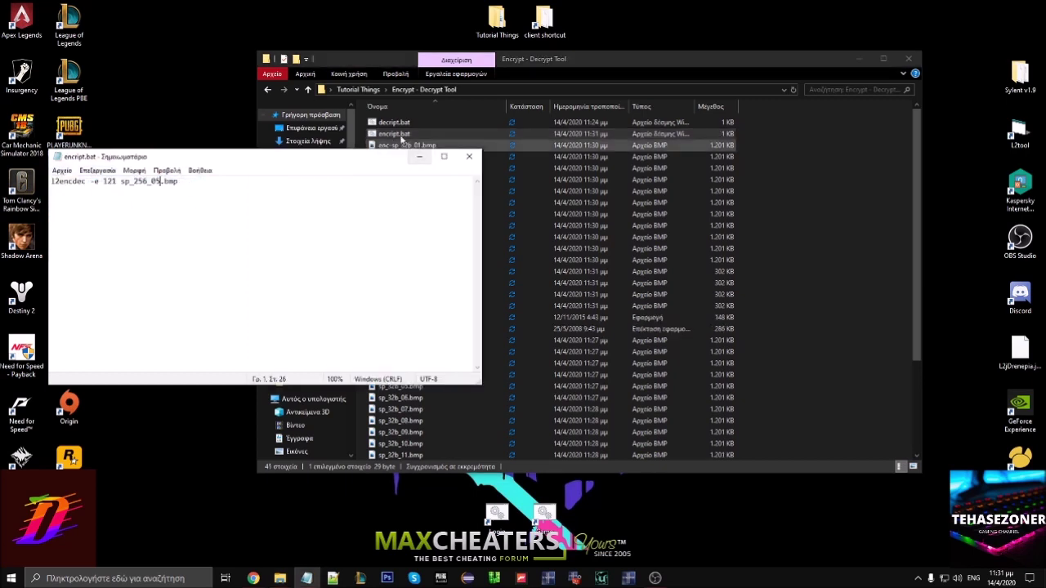
double_click(395, 134)
- Change the target file in encript.bat to sp_256_06.bmp, save the script and run it
click(158, 181)
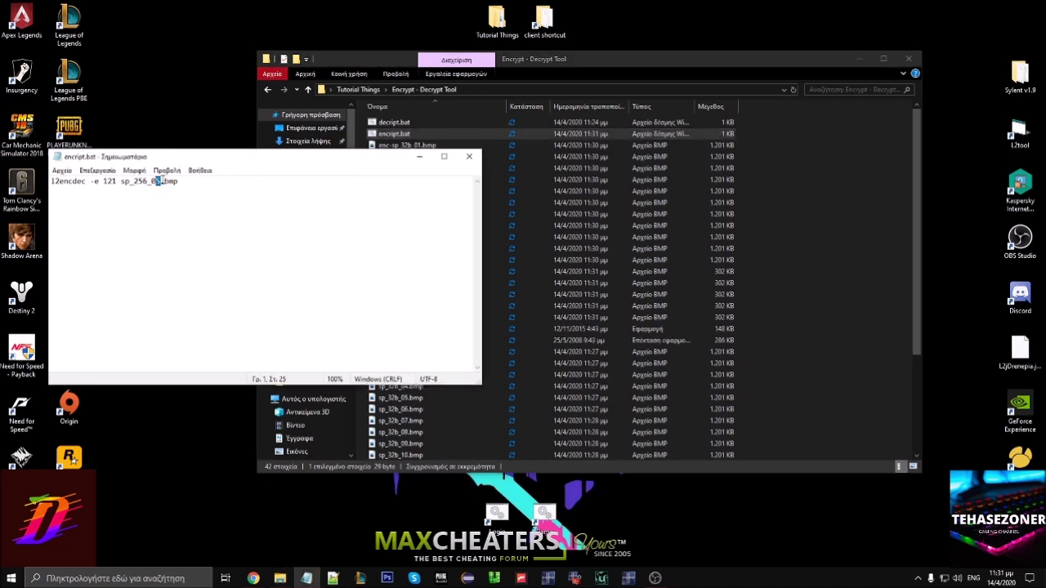
click(62, 170)
click(90, 218)
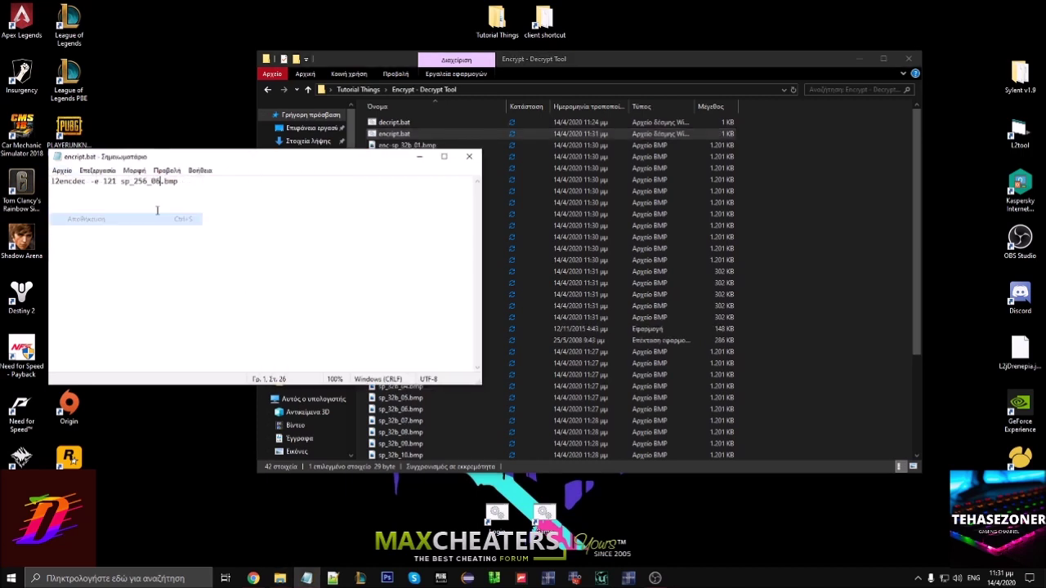
double_click(396, 134)
- Change the target file in encript.bat to sp_256_07.bmp, save the script and run it
click(158, 180)
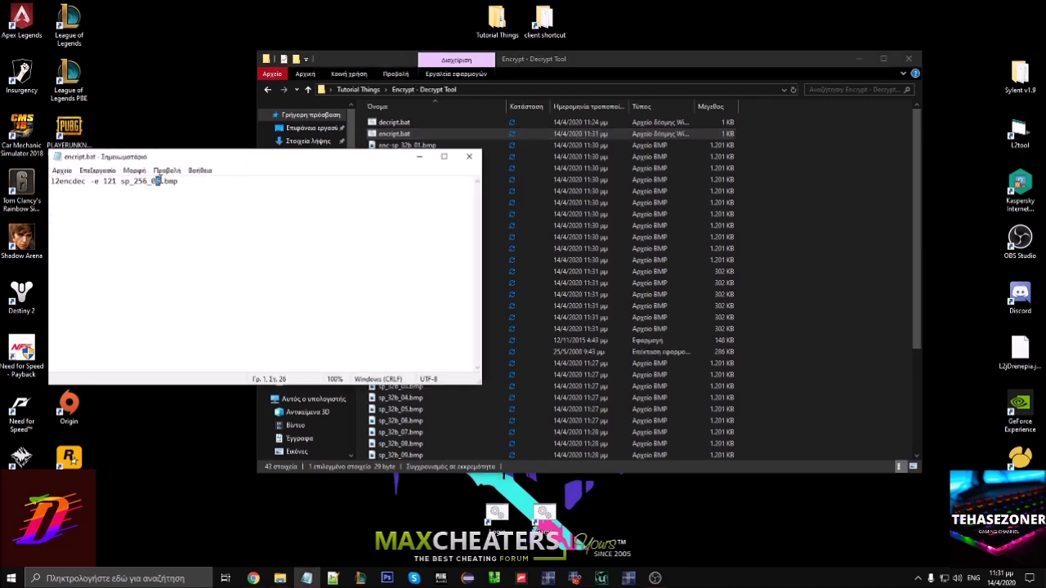
click(63, 170)
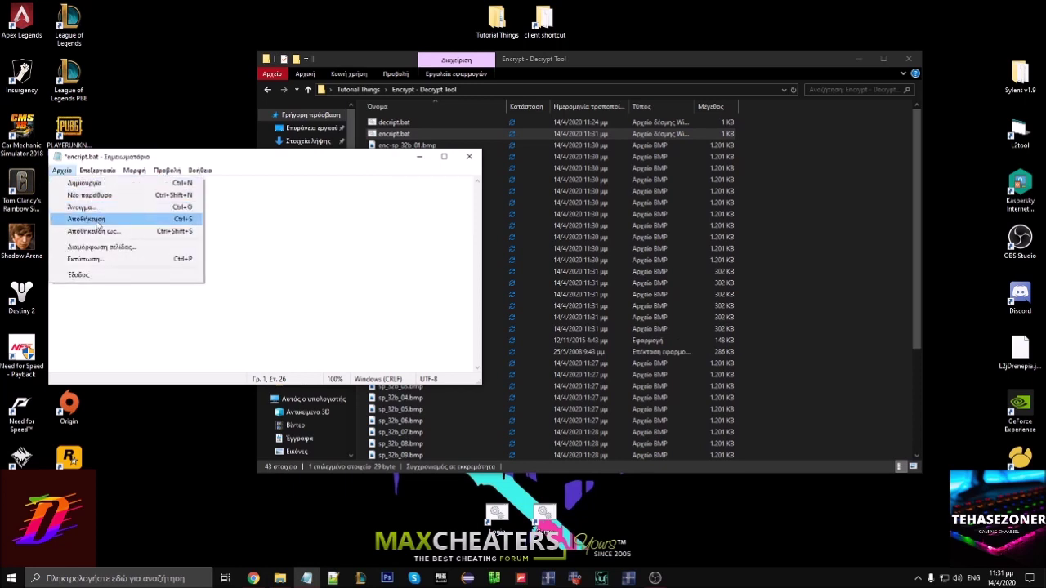
click(90, 219)
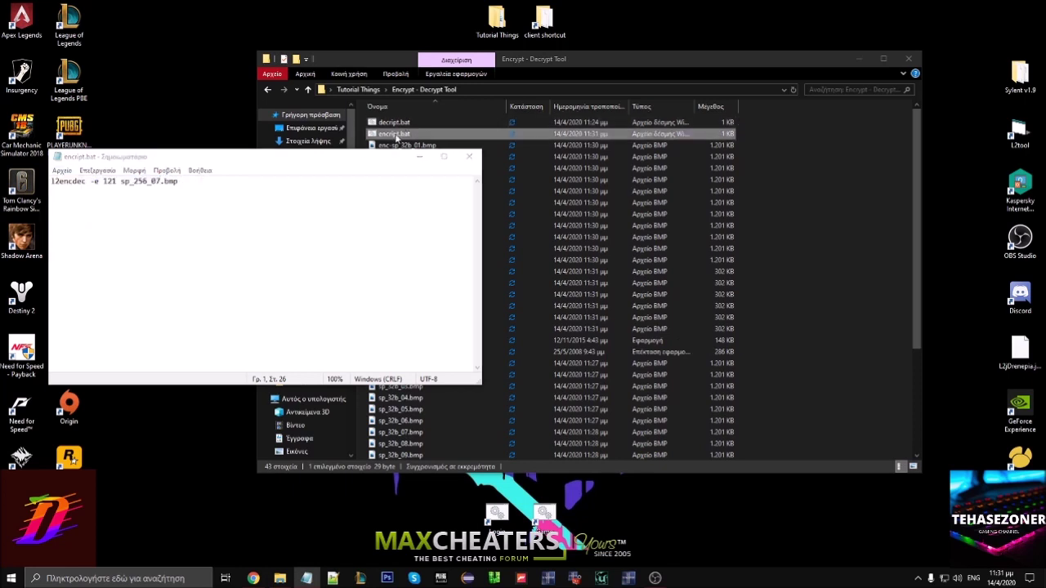
double_click(395, 136)
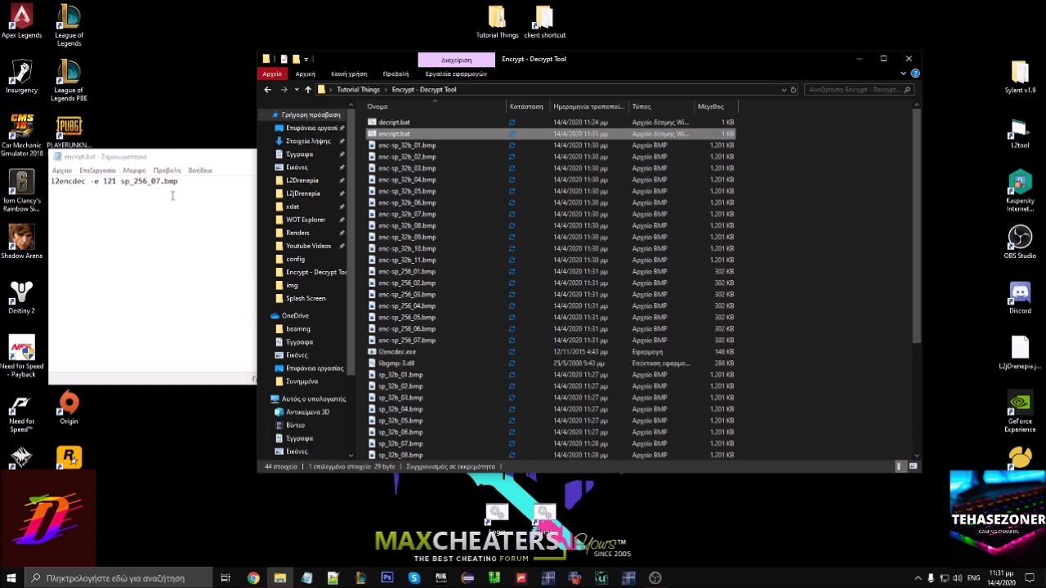
- Change the target file in encript.bat to sp_256_08.bmp, save the script and run it
click(156, 182)
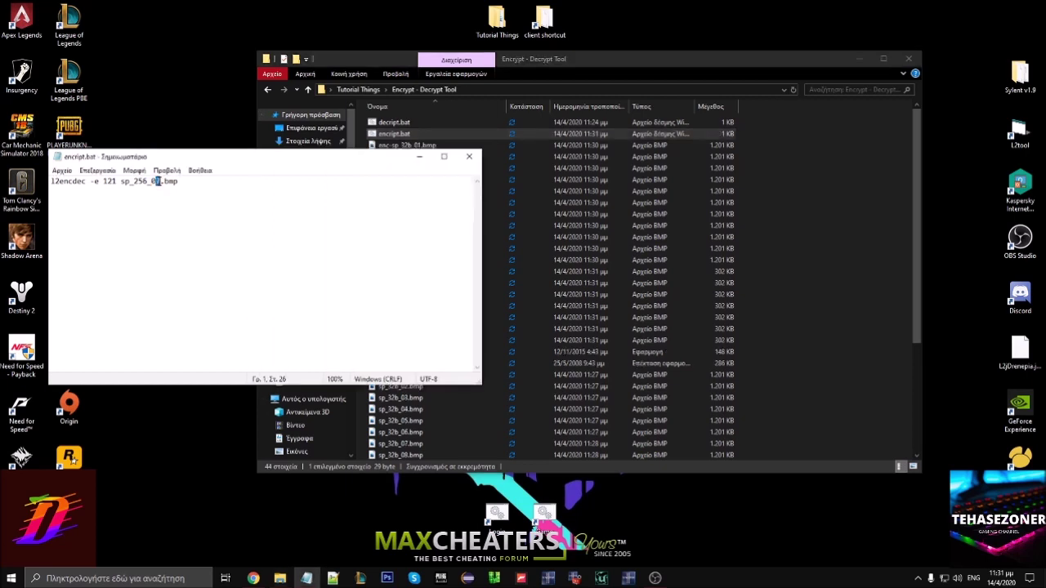
click(62, 171)
click(82, 219)
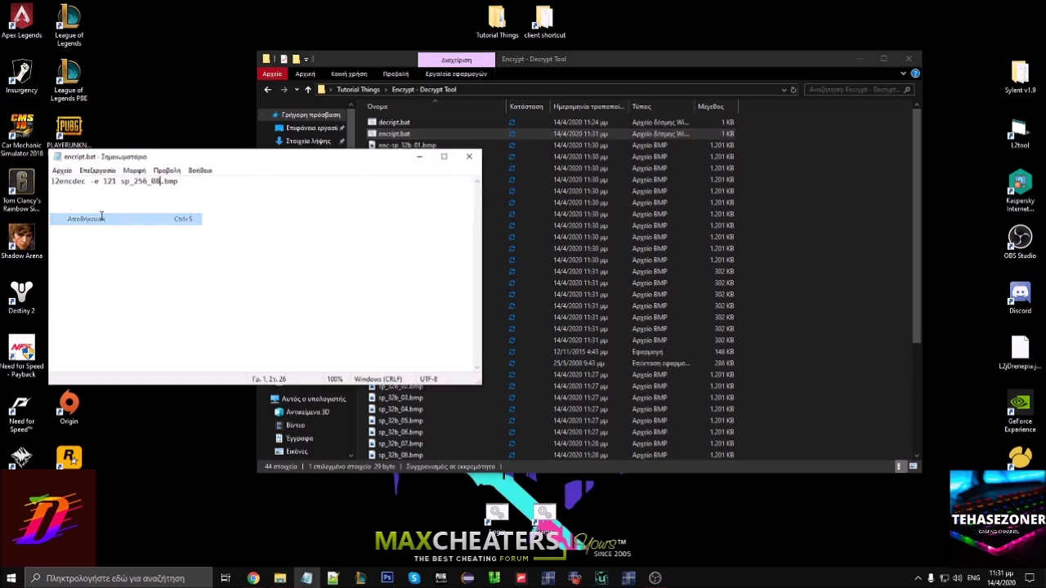
double_click(398, 136)
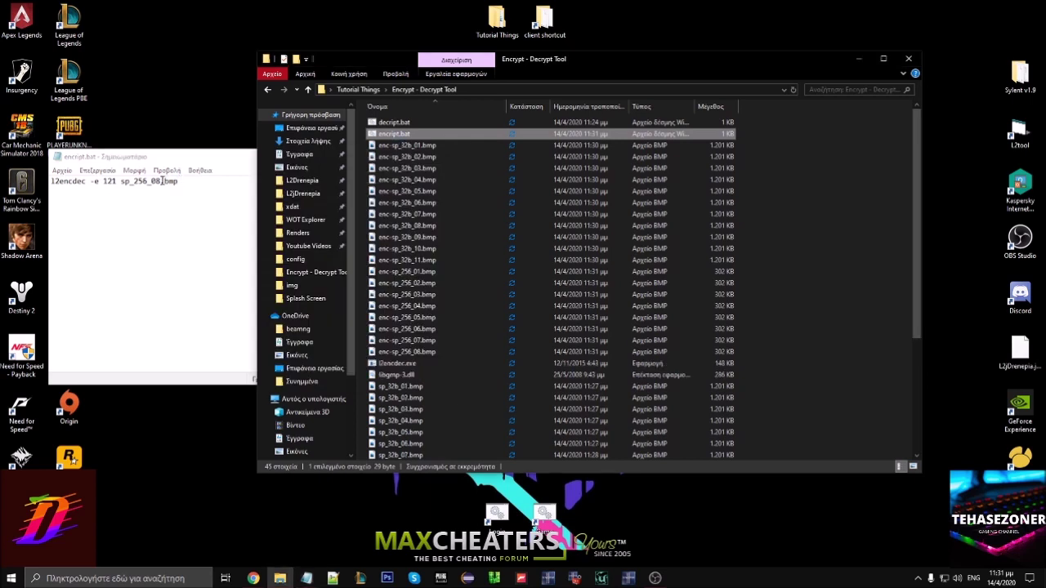
- Change the target file in encript.bat to sp_256_09.bmp, save the script and run it
drag(161, 181, 155, 180)
text(9)
click(62, 170)
click(82, 216)
double_click(401, 135)
- Change the target file in encript.bat to sp_256_10.bmp, save the script and run it
click(156, 181)
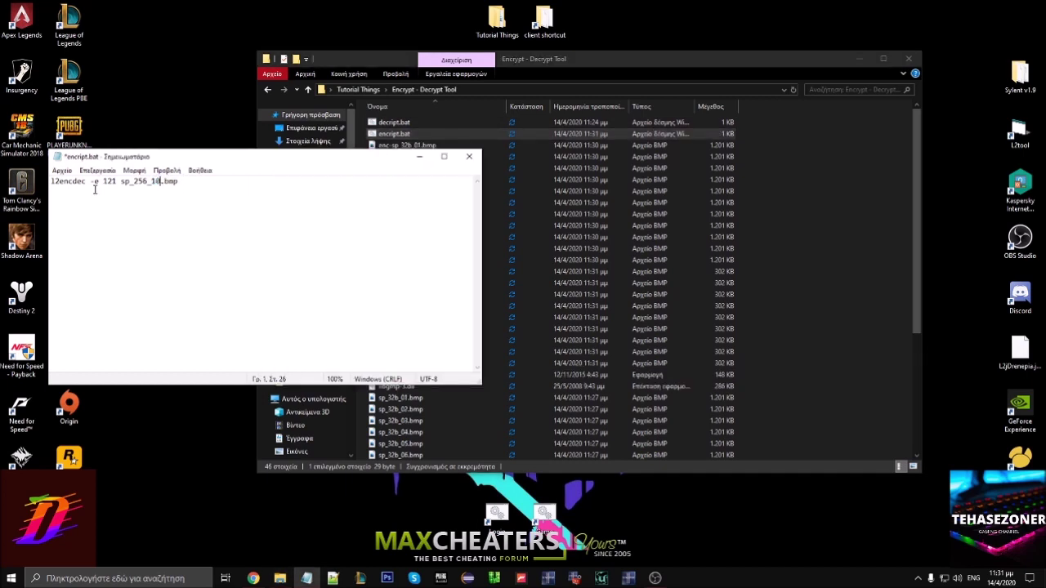
click(62, 171)
click(82, 216)
double_click(400, 135)
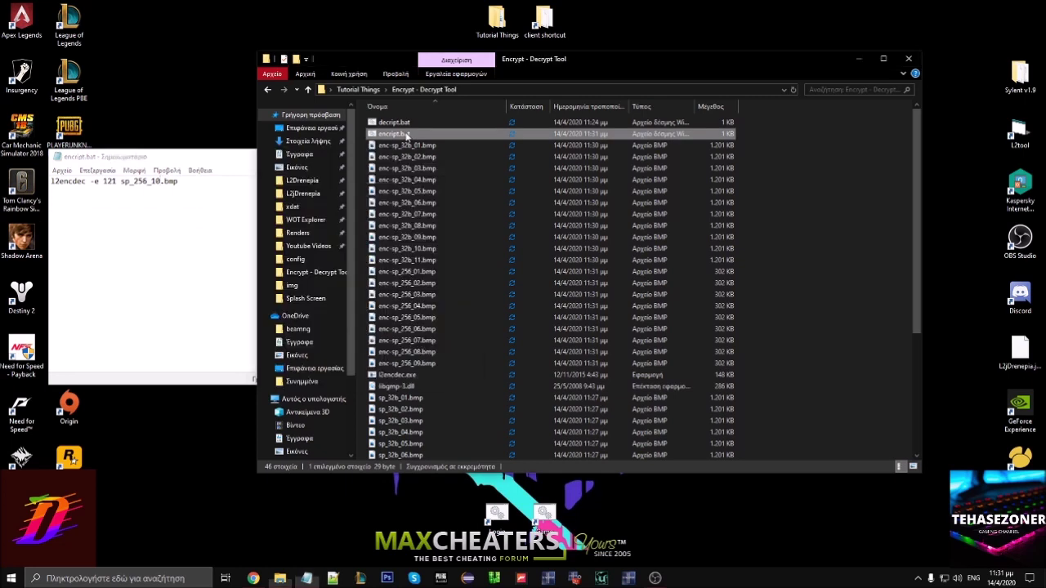
- Change the target file in encript.bat to sp_256_11.bmp, save and run the script, and close the text editor
click(157, 182)
text(1)
click(61, 170)
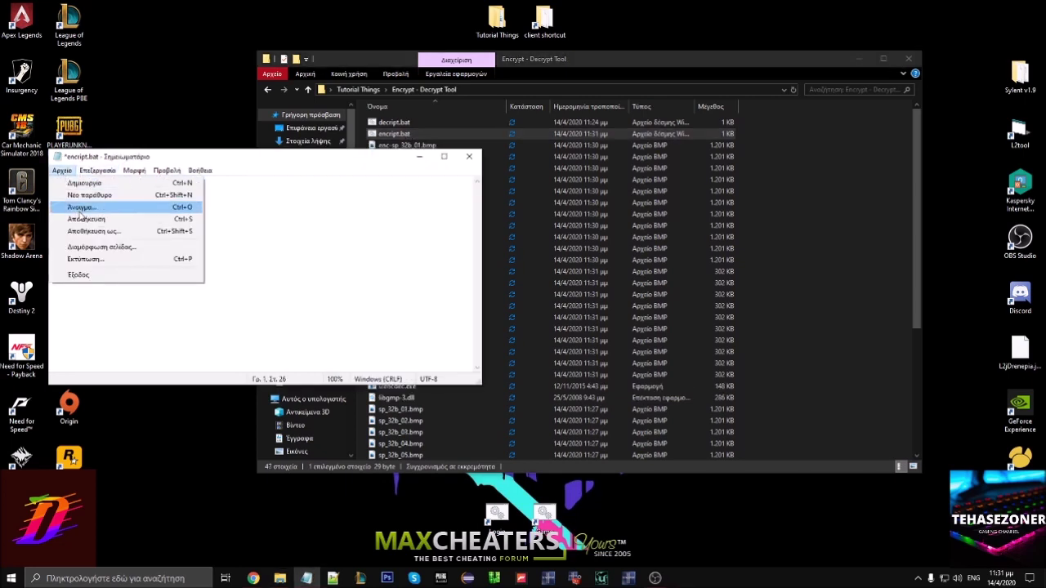
click(82, 219)
double_click(394, 133)
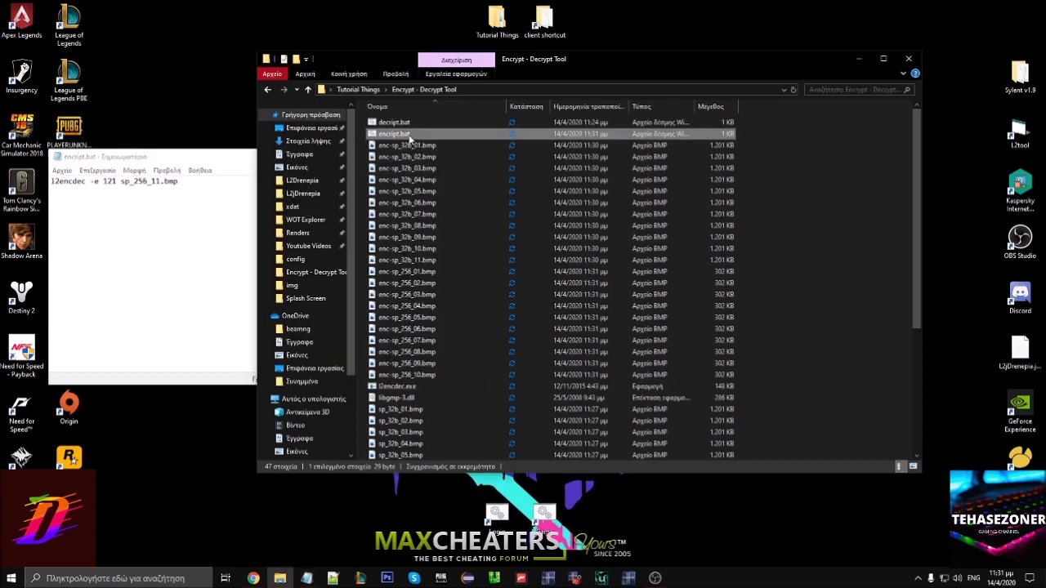
click(303, 199)
click(482, 161)
- Delete the unencrypted originals sp_32b_01.bmp to sp_32b_11.bmp and sp_256_01.bmp to sp_256_11.bmp from the Encrypt - Decrypt Tool folder
scroll(515, 269, down, 6)
drag(370, 209, 369, 458)
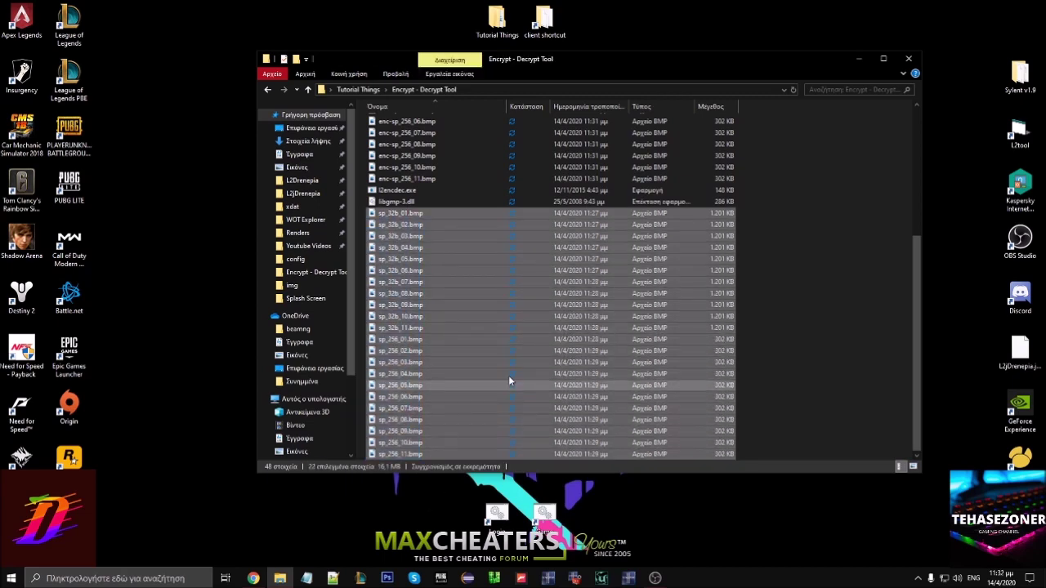
right_click(474, 317)
click(507, 531)
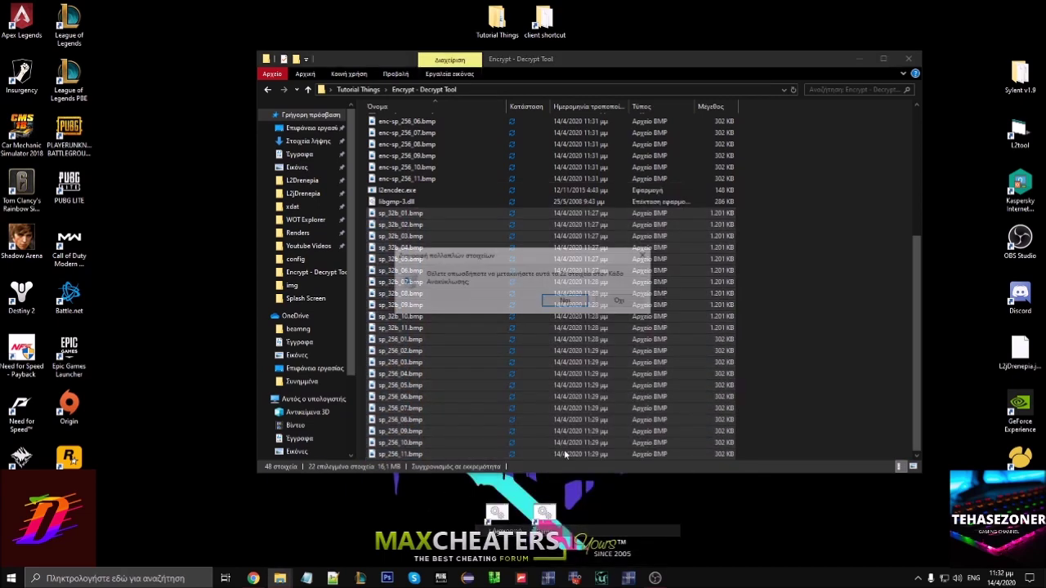
click(631, 366)
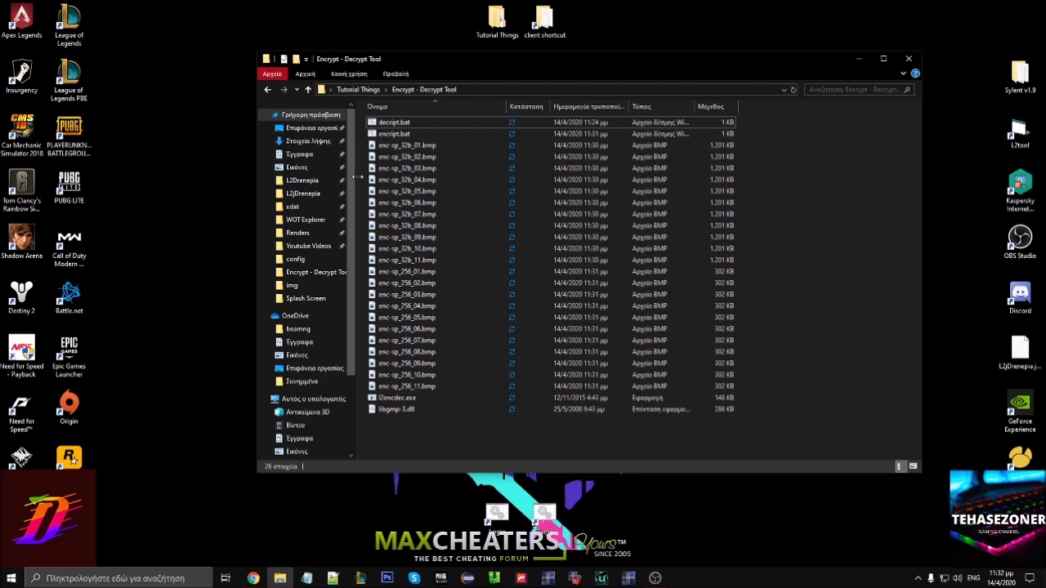
- Remove the enc- prefix from the first encrypted bitmap, renaming it sp_32b_01.bmp
click(398, 146)
click(395, 147)
click(395, 147)
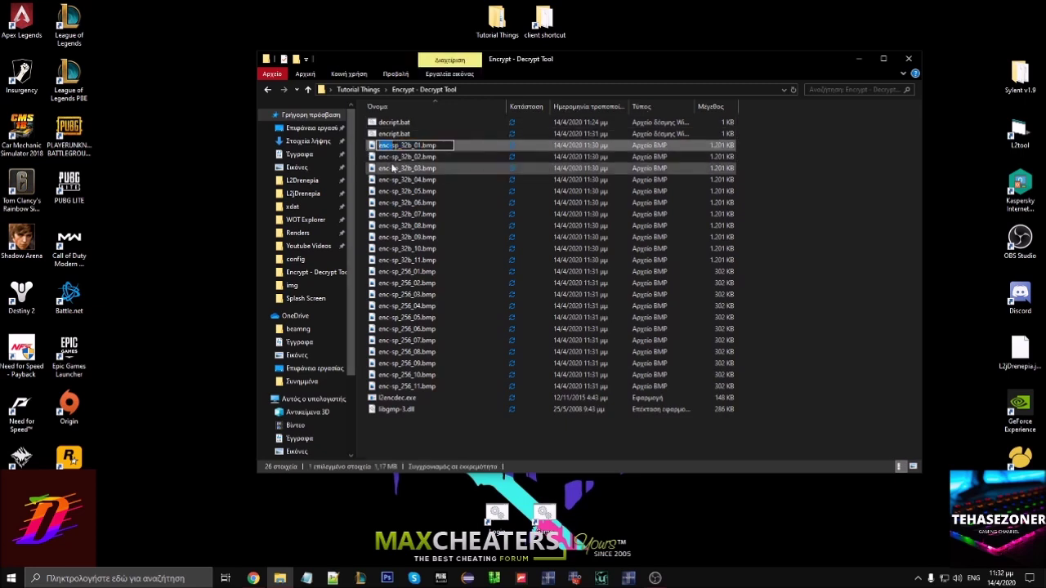
key(BackSpace)
key(BackSpace)
key(BackSpace)
key(BackSpace)
key(Return)
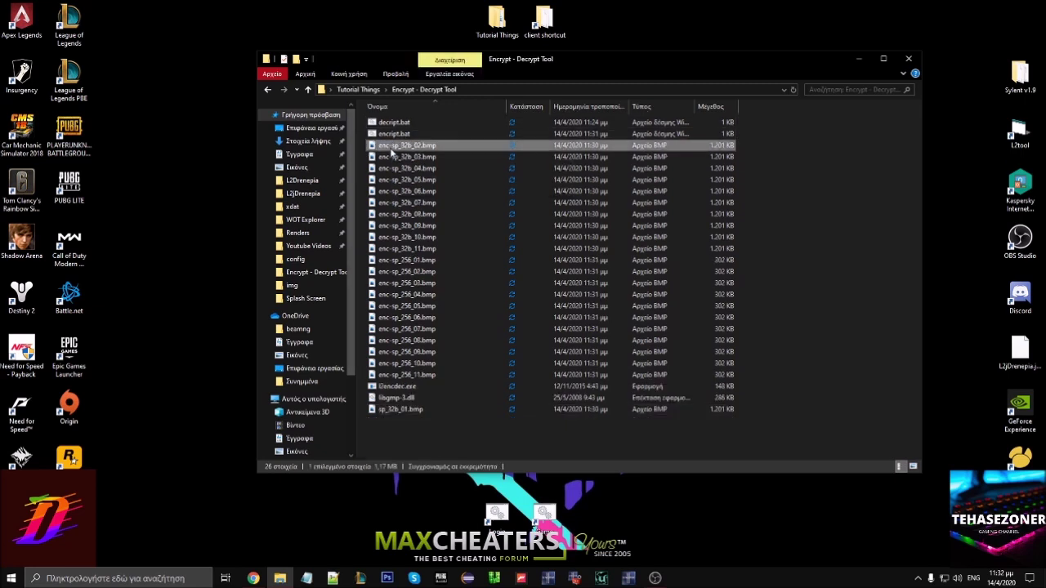
- Rename enc-sp_32b_02.bmp as sp_32b_02.bmp
click(393, 146)
click(393, 146)
key(BackSpace)
key(BackSpace)
key(BackSpace)
key(BackSpace)
key(Return)
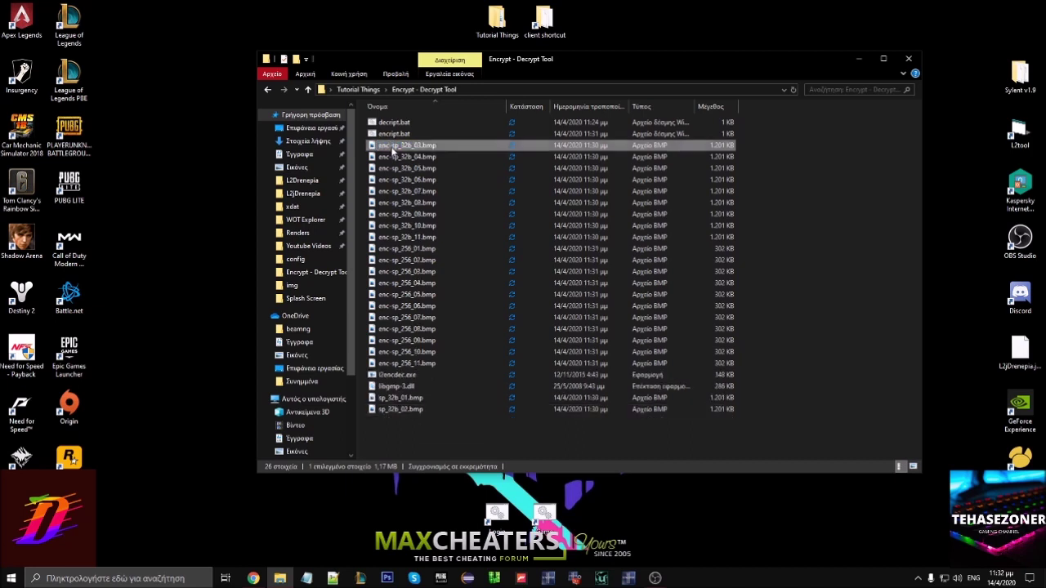
- Rename enc-sp_32b_03.bmp as sp_32b_03.bmp
click(393, 146)
click(393, 146)
key(BackSpace)
key(BackSpace)
key(BackSpace)
key(BackSpace)
key(Return)
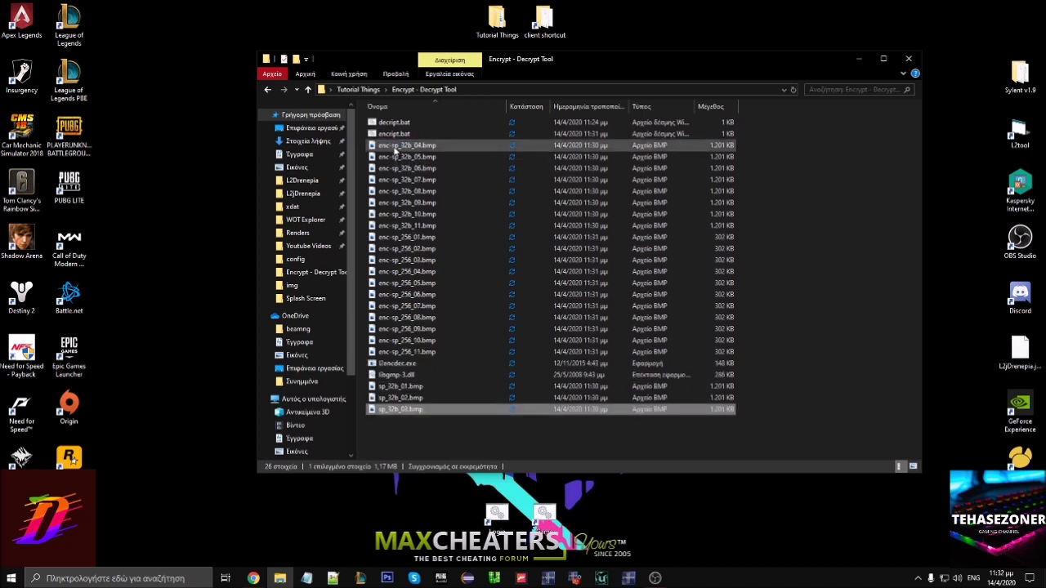
- Remove the enc- prefix from the next two files, renaming them sp_32b_04.bmp and sp_32b_05.bmp
click(393, 147)
click(393, 146)
key(BackSpace)
key(BackSpace)
key(BackSpace)
key(BackSpace)
key(Return)
click(394, 146)
click(393, 147)
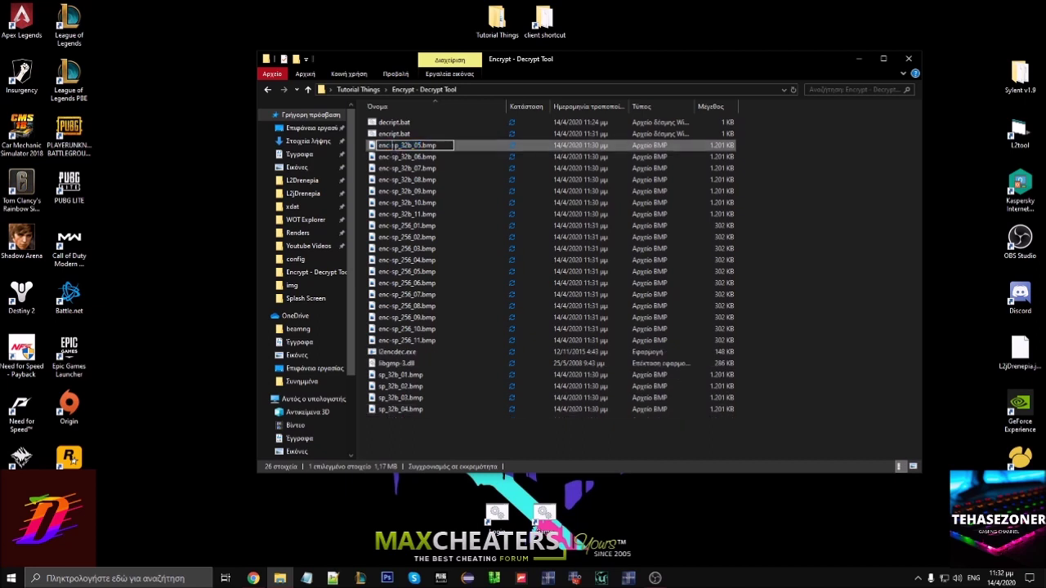
key(Return)
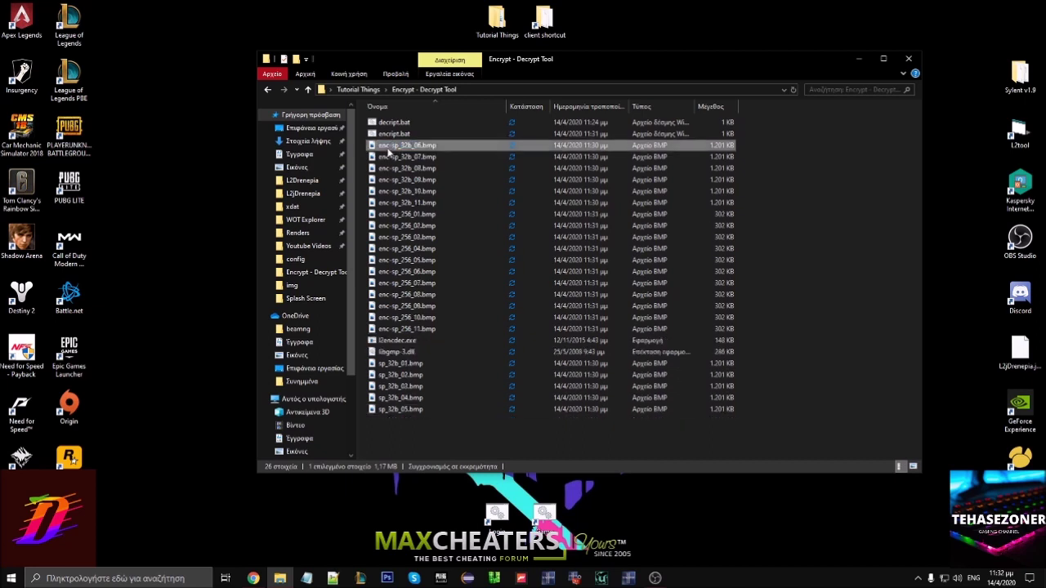
- Rename enc-sp_32b_06.bmp as sp_32b_06.bmp
click(393, 146)
key(BackSpace)
key(BackSpace)
key(BackSpace)
key(BackSpace)
key(Return)
- Rename enc-sp_32b_07.bmp as sp_32b_07.bmp
click(394, 146)
key(BackSpace)
key(BackSpace)
key(BackSpace)
key(BackSpace)
key(Return)
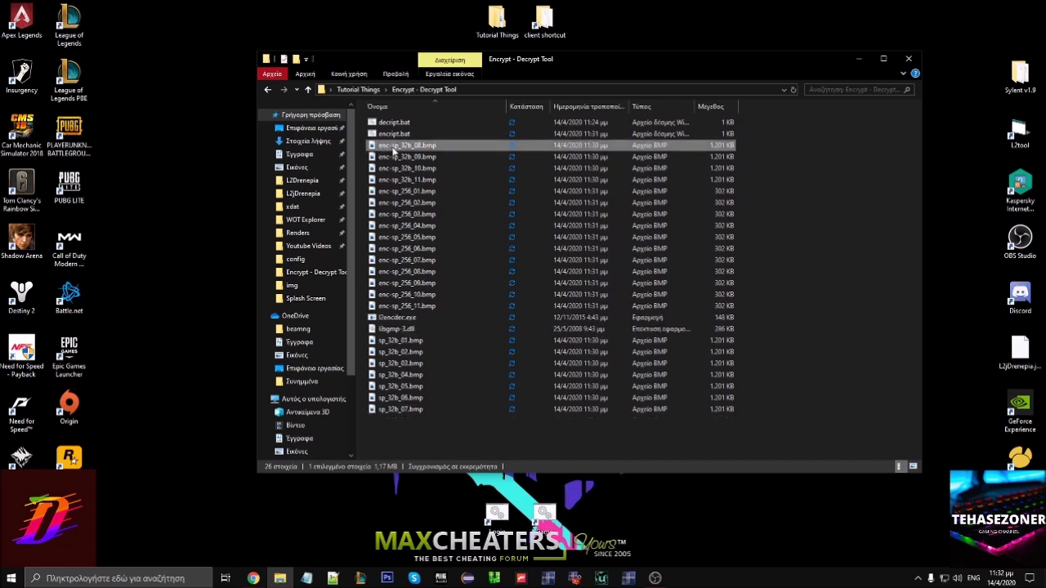
- Rename enc-sp_32b_08.bmp as sp_32b_08.bmp
click(394, 147)
key(BackSpace)
key(BackSpace)
key(BackSpace)
key(BackSpace)
key(Return)
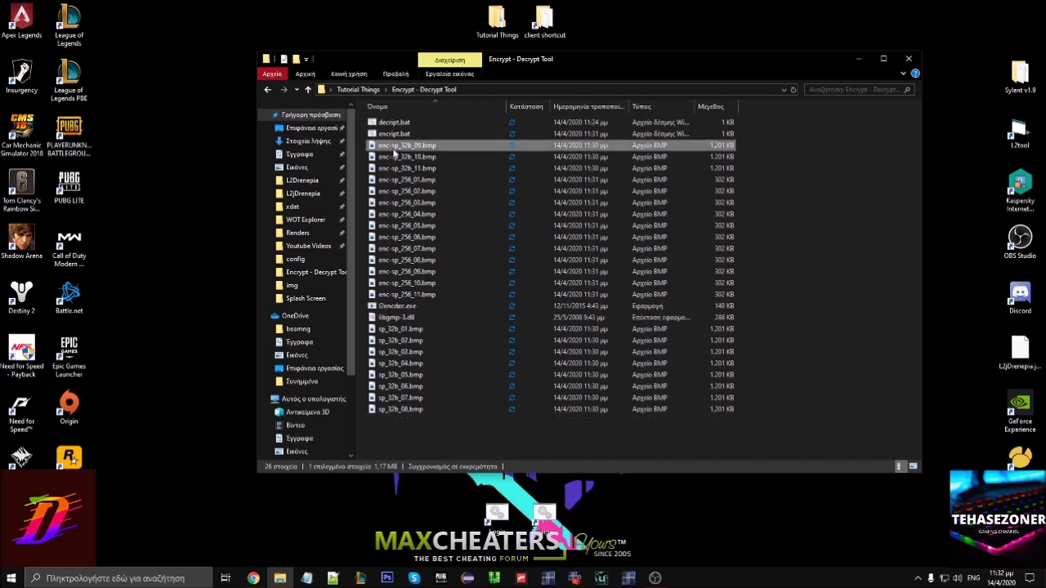
- Rename enc-sp_32b_09.bmp as sp_32b_09.bmp
click(393, 146)
key(BackSpace)
key(BackSpace)
key(BackSpace)
key(BackSpace)
key(Return)
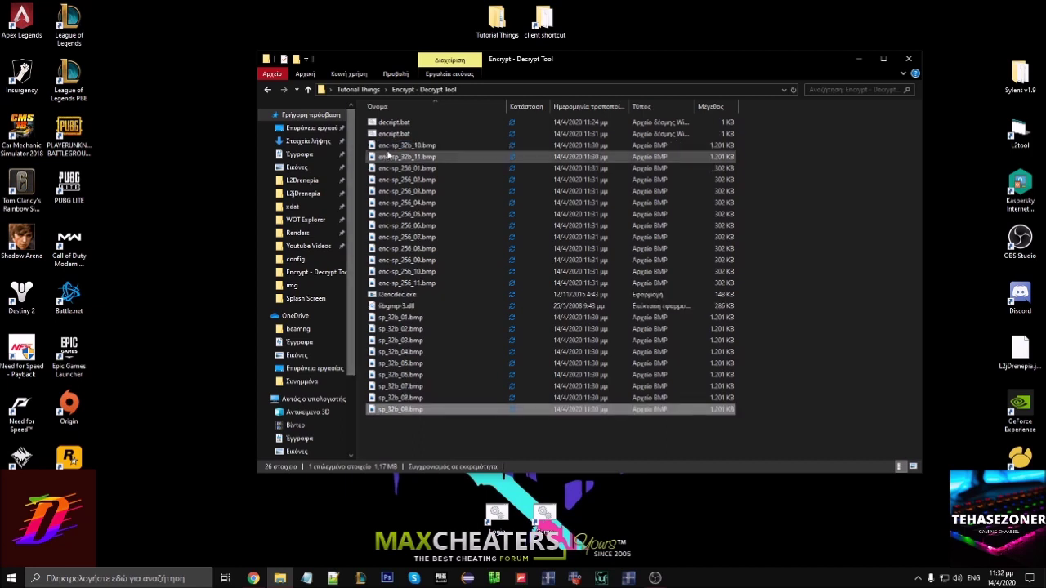
- Remove the enc- prefix from the last two 32b files, renaming them sp_32b_10.bmp and sp_32b_11.bmp
click(392, 148)
click(393, 148)
key(BackSpace)
key(BackSpace)
key(BackSpace)
key(BackSpace)
key(Return)
click(394, 148)
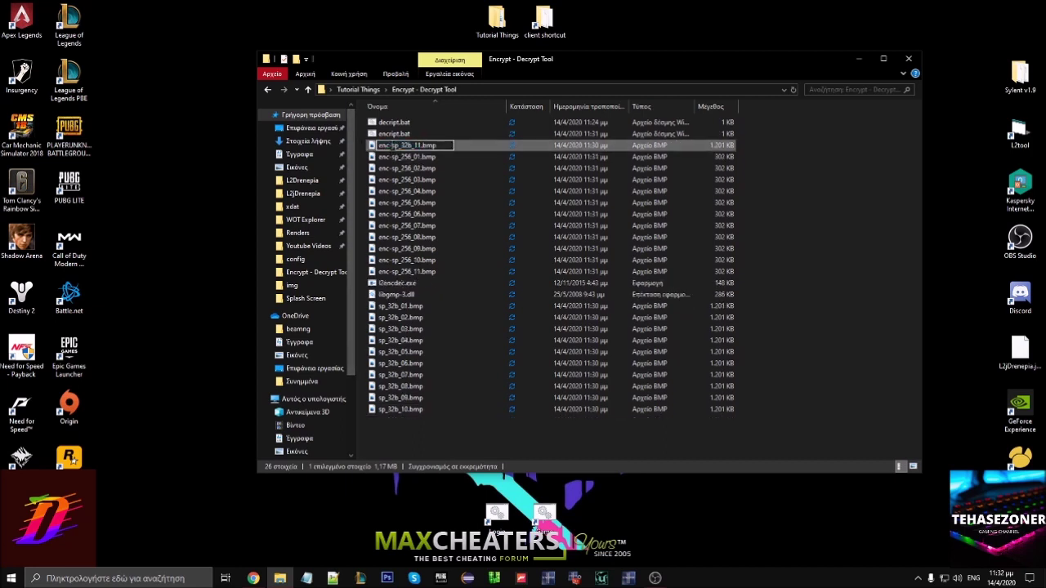
key(Return)
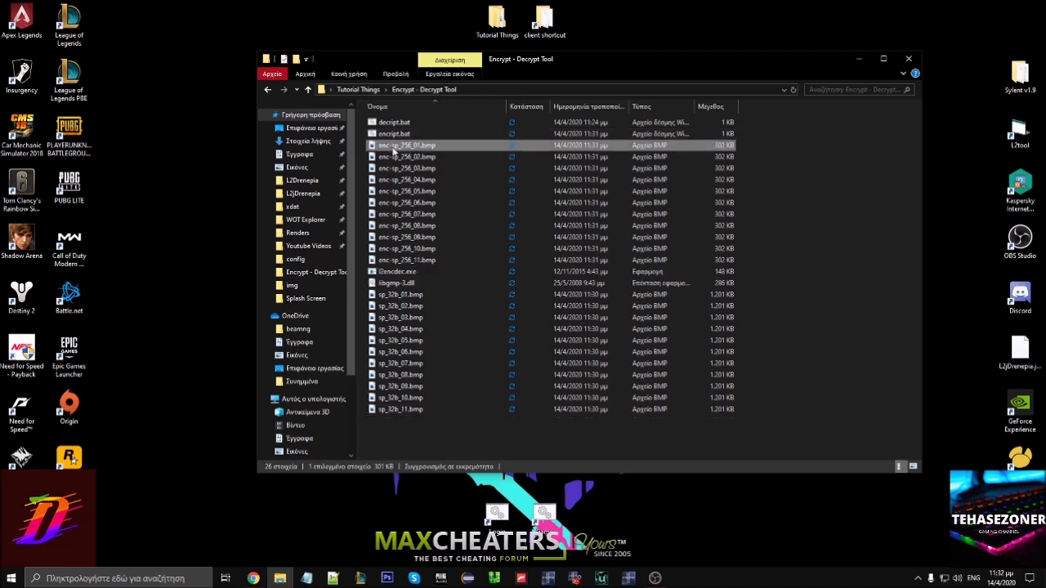
- Rename enc-sp_256_01.bmp as sp_256_01.bmp
click(393, 148)
key(BackSpace)
key(BackSpace)
key(BackSpace)
key(BackSpace)
key(Return)
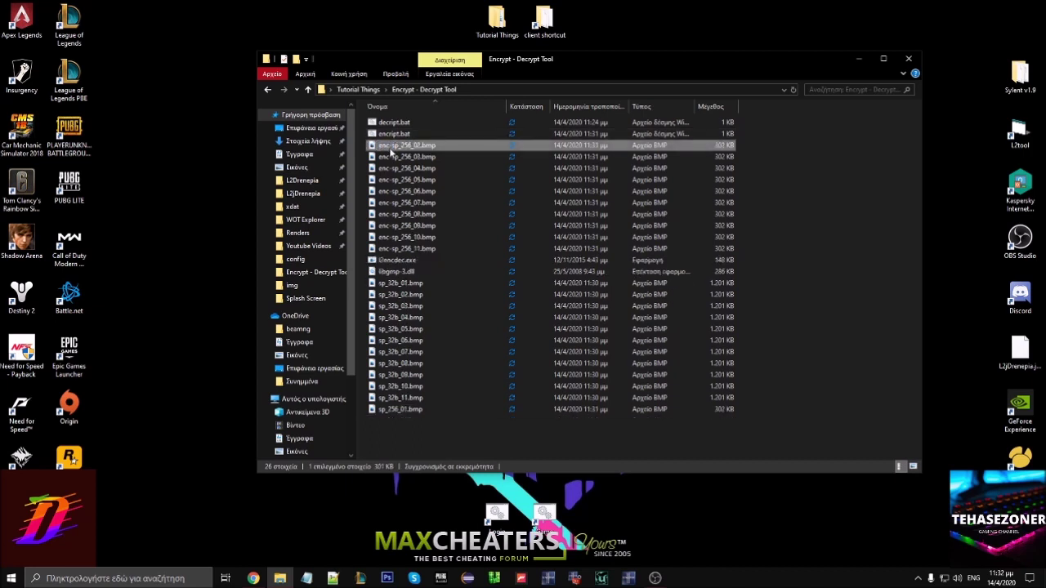
- Remove the enc- prefix from the next two 256 files, renaming them sp_256_02.bmp and sp_256_03.bmp
click(393, 147)
key(BackSpace)
key(BackSpace)
key(BackSpace)
key(BackSpace)
key(Return)
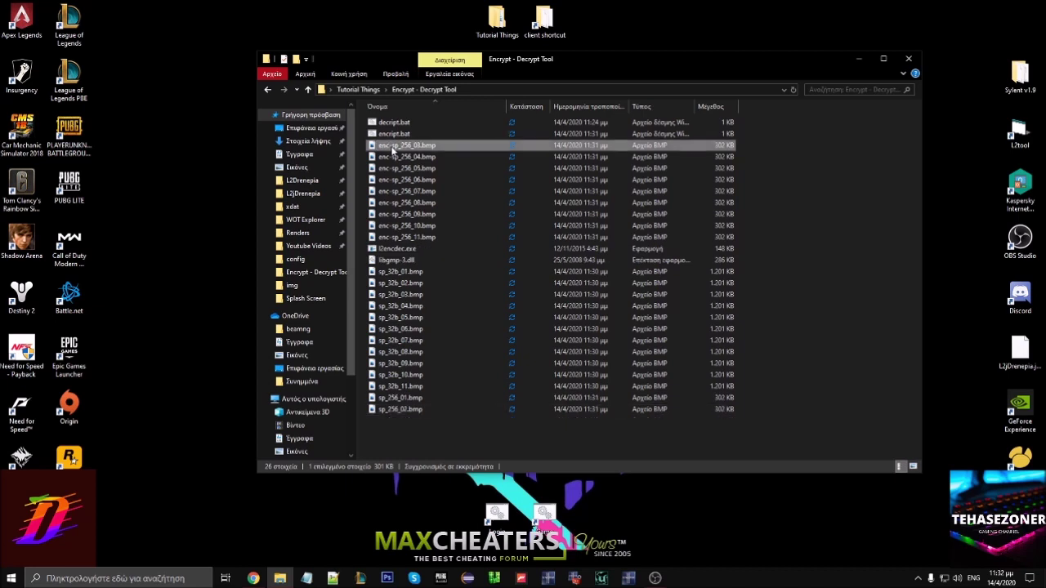
click(394, 148)
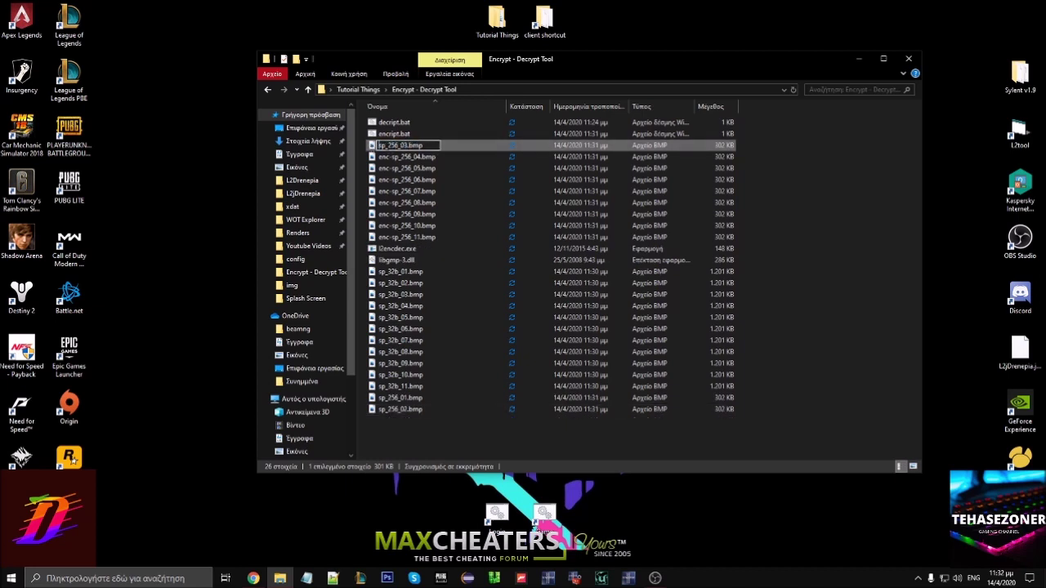
key(Return)
- Rename enc-sp_256_04.bmp as sp_256_04.bmp
click(393, 149)
key(BackSpace)
key(BackSpace)
key(BackSpace)
key(BackSpace)
key(Return)
- Rename enc-sp_256_05.bmp as sp_256_05.bmp
click(393, 148)
key(BackSpace)
key(BackSpace)
key(BackSpace)
key(BackSpace)
key(Return)
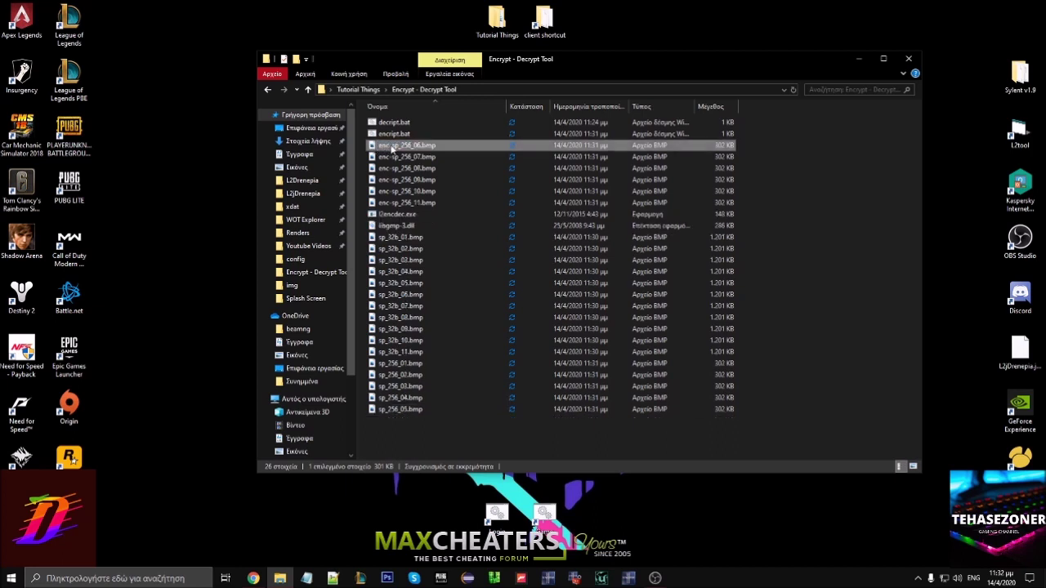
- Rename enc-sp_256_06.bmp as sp_256_06.bmp
click(392, 148)
key(BackSpace)
key(BackSpace)
key(BackSpace)
key(BackSpace)
key(Return)
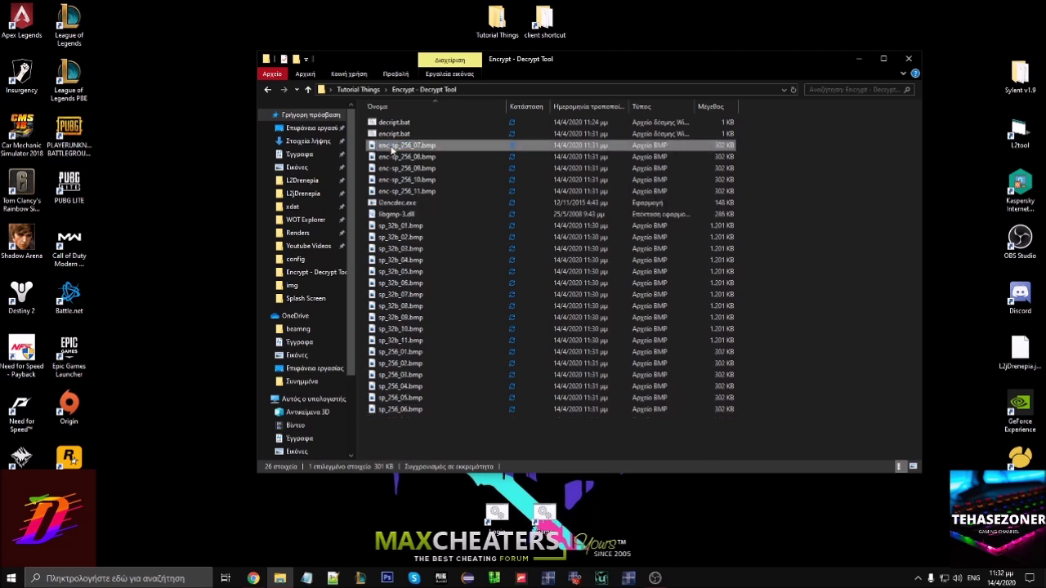
- Rename enc-sp_256_07.bmp as sp_256_07.bmp
click(393, 149)
key(BackSpace)
key(BackSpace)
key(BackSpace)
key(BackSpace)
key(Return)
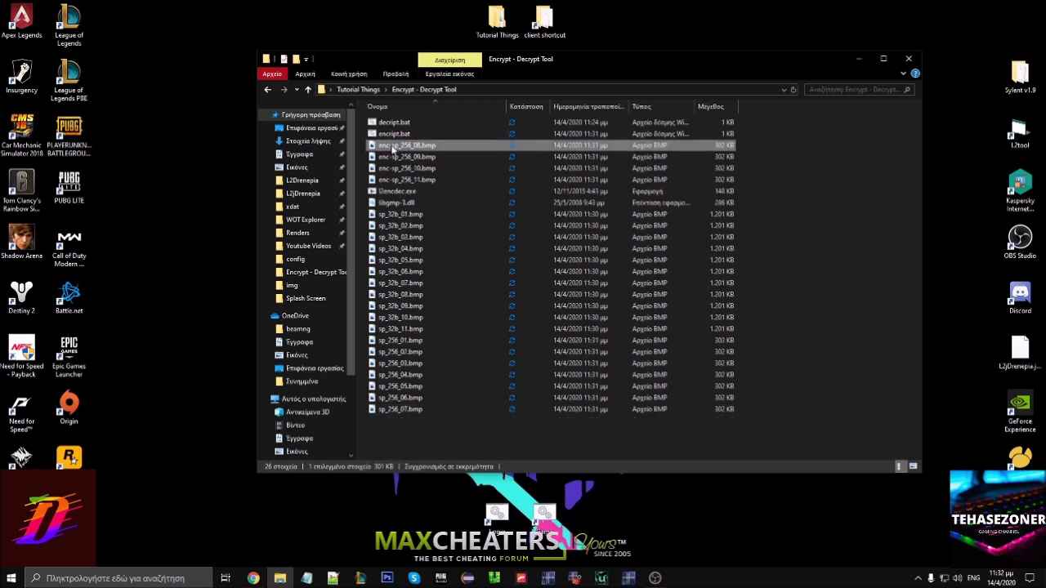
- Rename enc-sp_256_08.bmp as sp_256_08.bmp
click(393, 148)
key(BackSpace)
key(BackSpace)
key(BackSpace)
key(BackSpace)
key(Return)
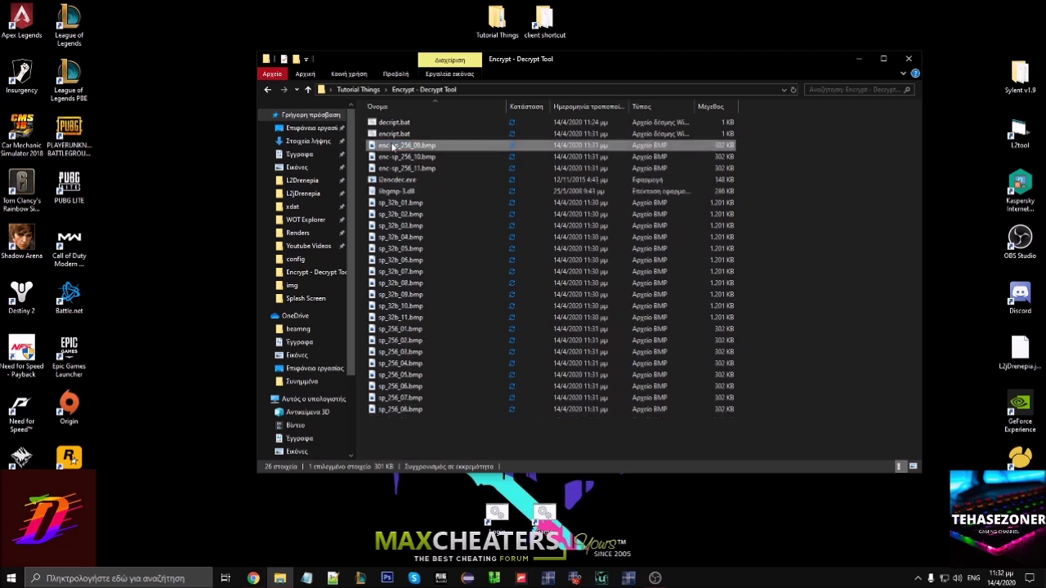
- Rename enc-sp_256_09.bmp as sp_256_09.bmp
click(393, 147)
key(BackSpace)
key(BackSpace)
key(BackSpace)
key(BackSpace)
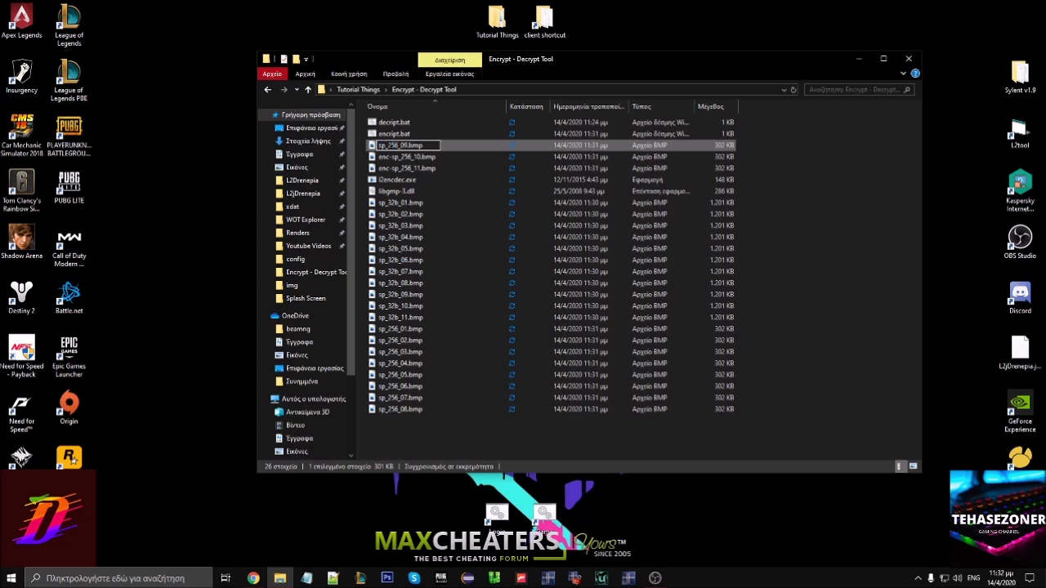
key(Return)
- Rename enc-sp_256_10.bmp as sp_256_10.bmp
click(393, 145)
key(BackSpace)
key(BackSpace)
key(BackSpace)
key(BackSpace)
key(Return)
- Rename the last encrypted file, enc-sp_256_11.bmp, as sp_256_11.bmp
click(392, 149)
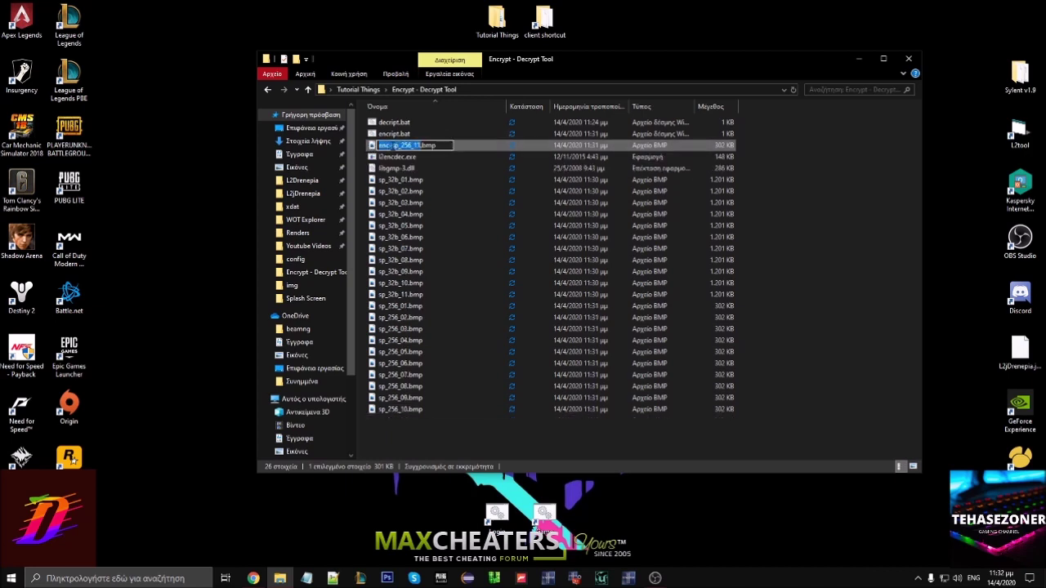
key(BackSpace)
key(BackSpace)
key(BackSpace)
key(BackSpace)
key(Return)
- Copy all the renamed sp_32b and sp_256 bitmaps and close the Encrypt - Decrypt Tool folder
drag(456, 431, 425, 167)
right_click(425, 194)
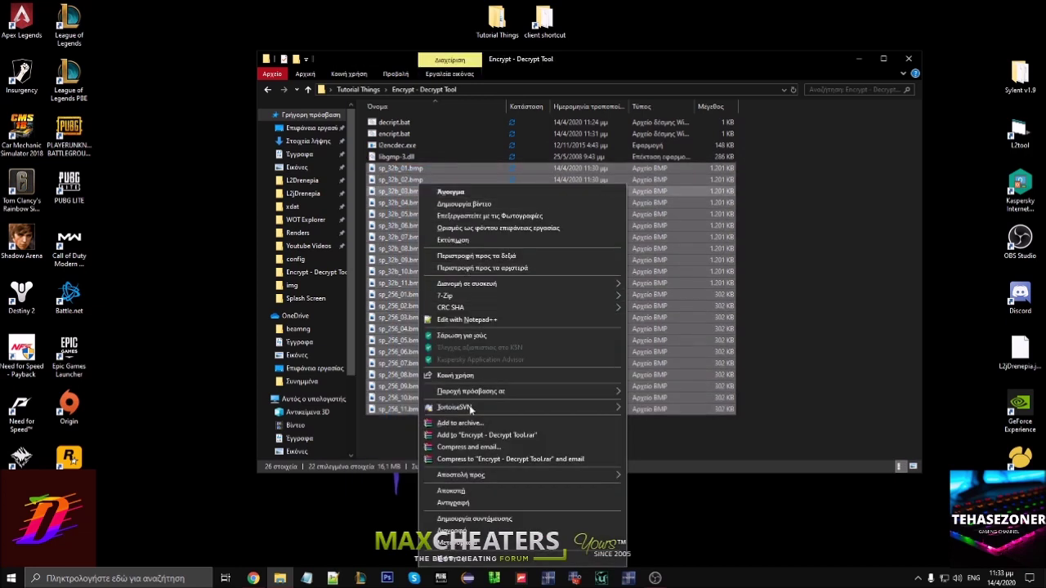
click(454, 503)
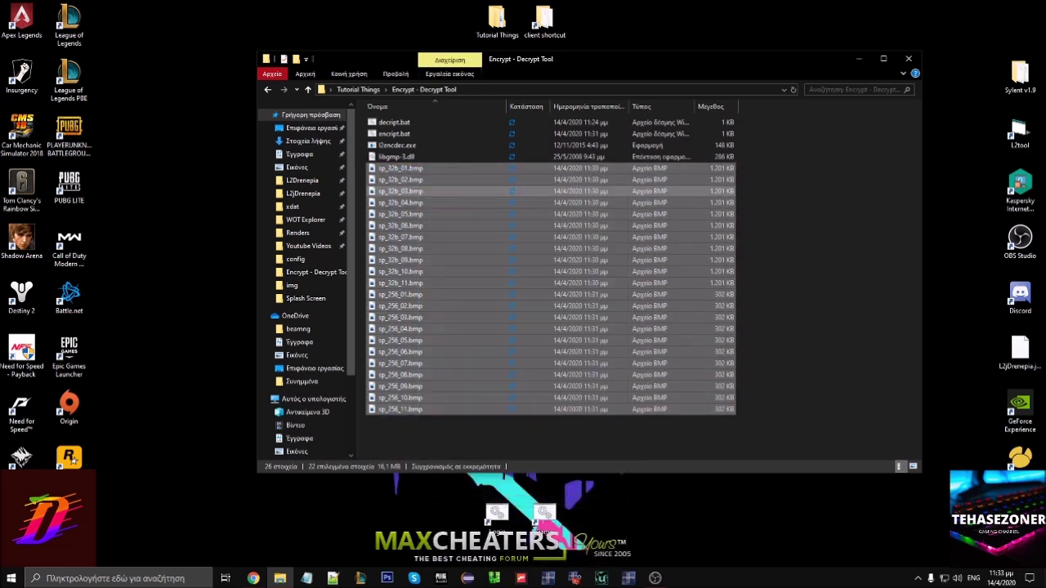
click(908, 58)
- Paste the copied bitmaps into the game client's systextures folder, replacing the existing files, and close the folder window
double_click(545, 21)
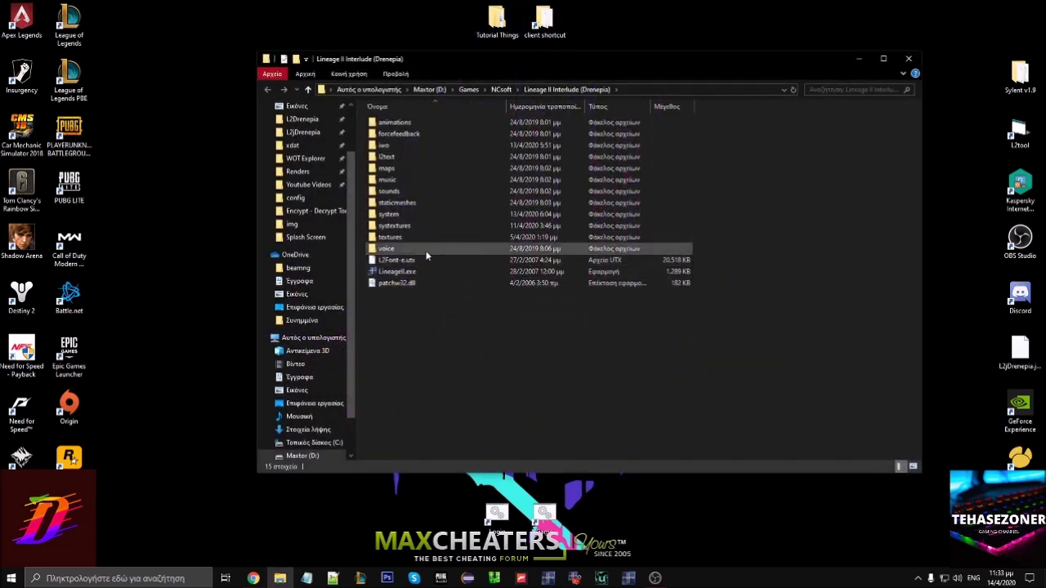
double_click(400, 226)
click(393, 226)
right_click(775, 224)
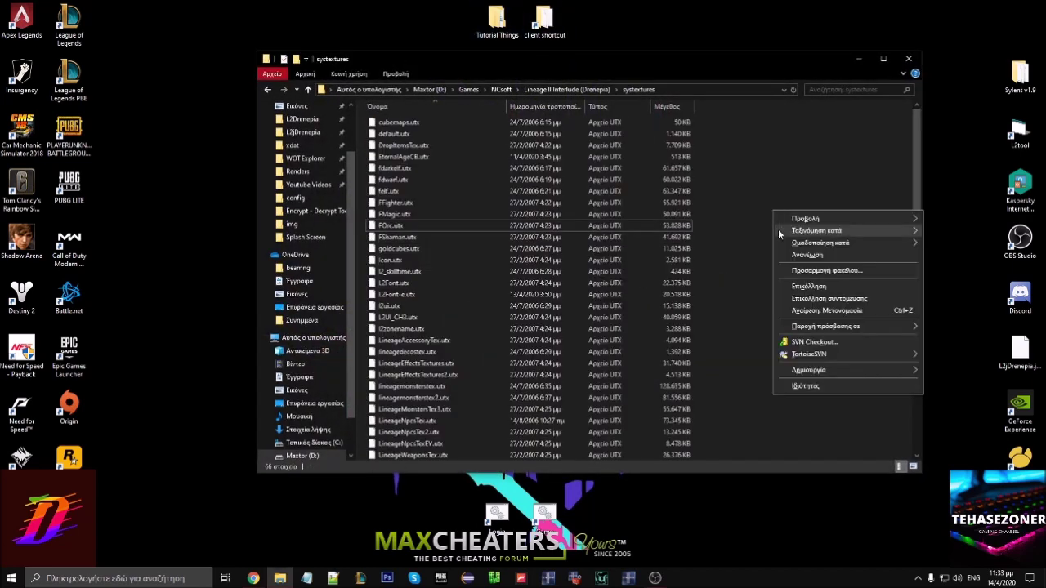
click(808, 297)
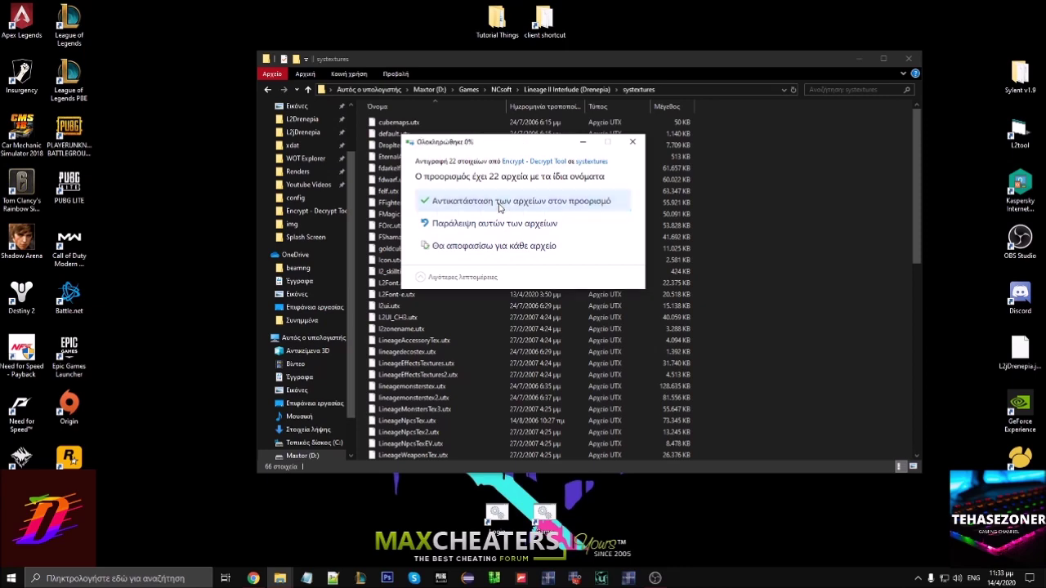
click(498, 202)
scroll(606, 292, down, 3)
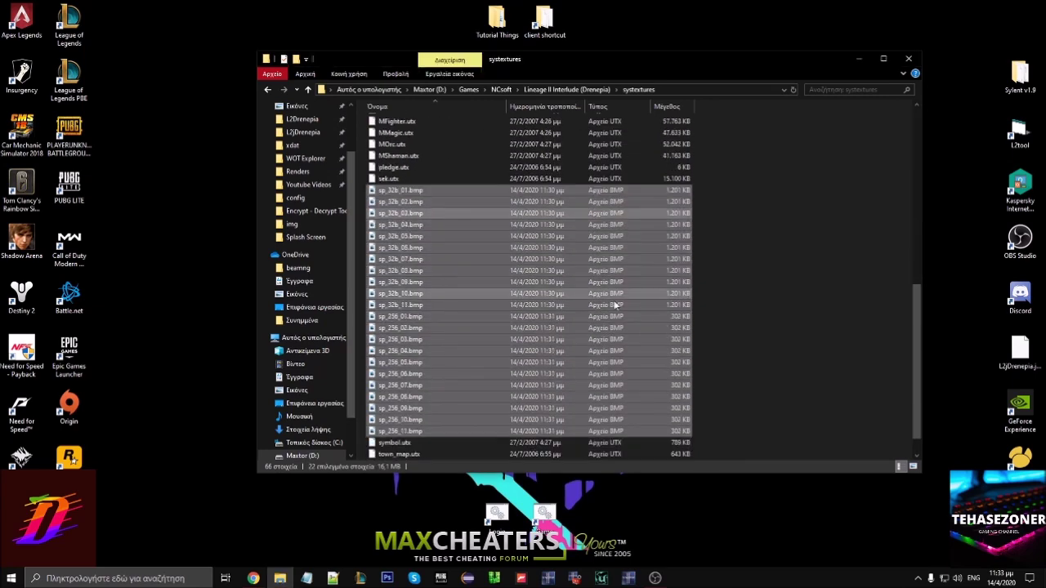
click(902, 63)
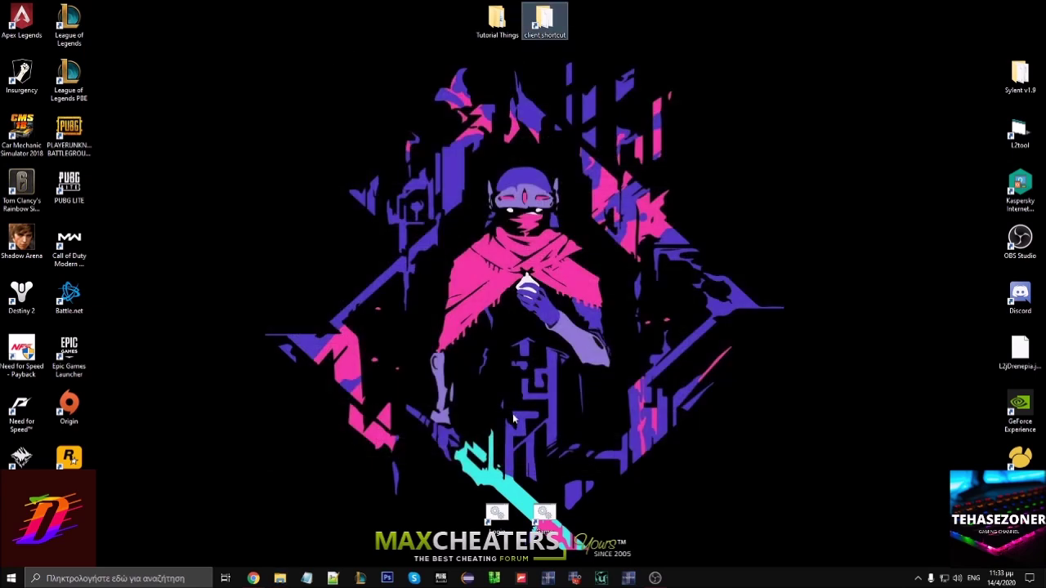
- Launch the Lineage II client to check its splash screen, and exit from the login screen
click(549, 578)
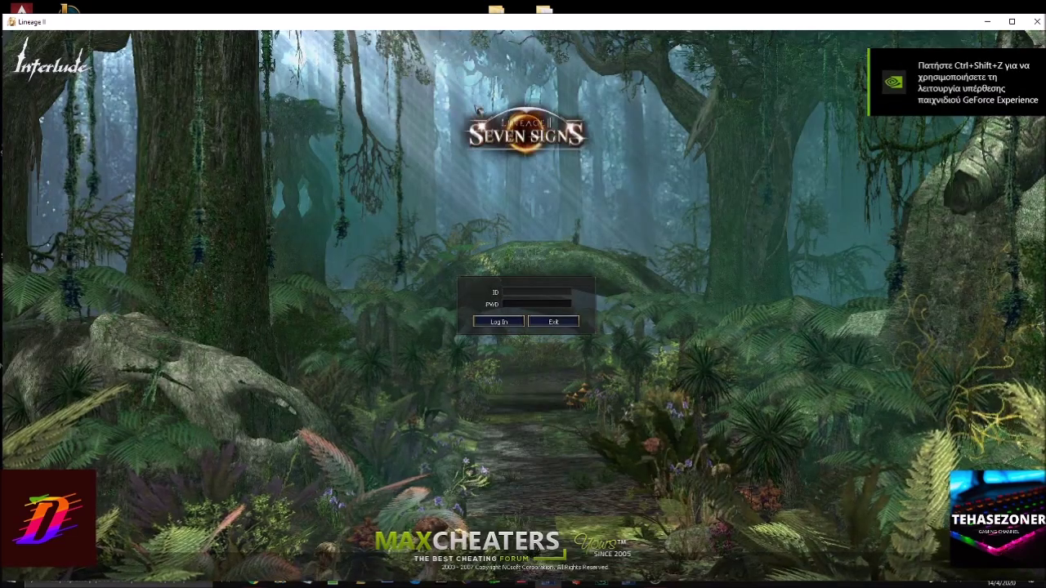
click(563, 323)
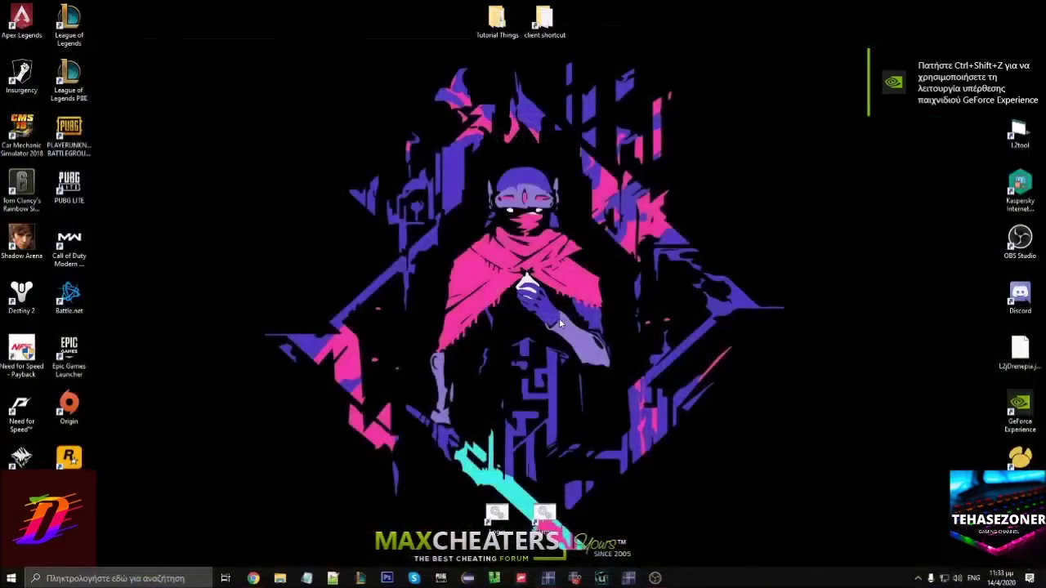